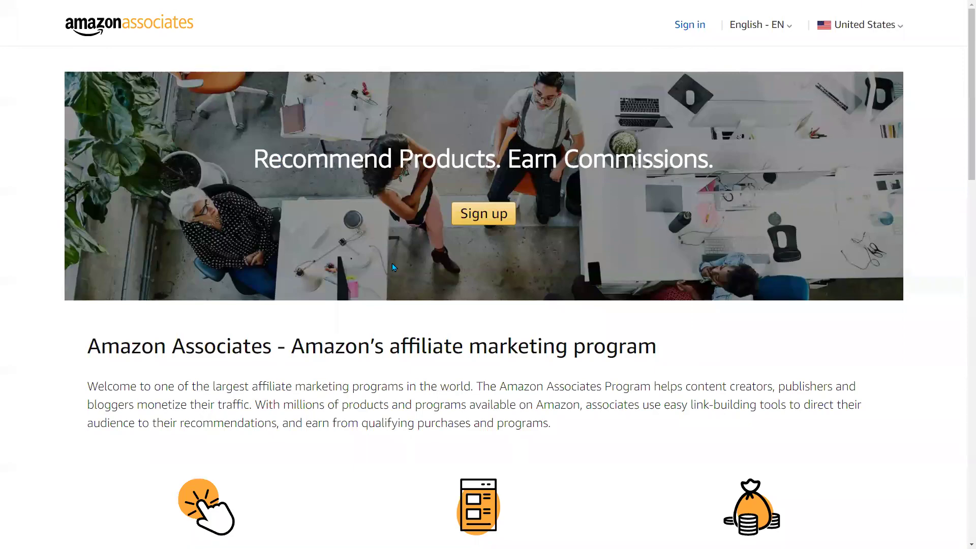
# Look over the Amazon Associates landing page and its commission banner as an example affiliate program
pyautogui.scroll(2, 473, 293)
pyautogui.moveTo(254, 159); pyautogui.dragTo(557, 163)
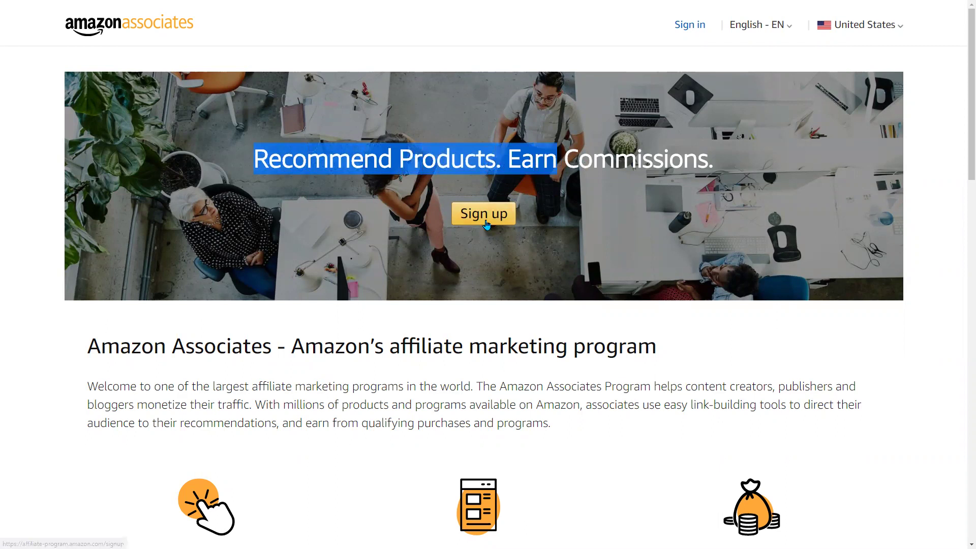
pyautogui.click(556, 158)
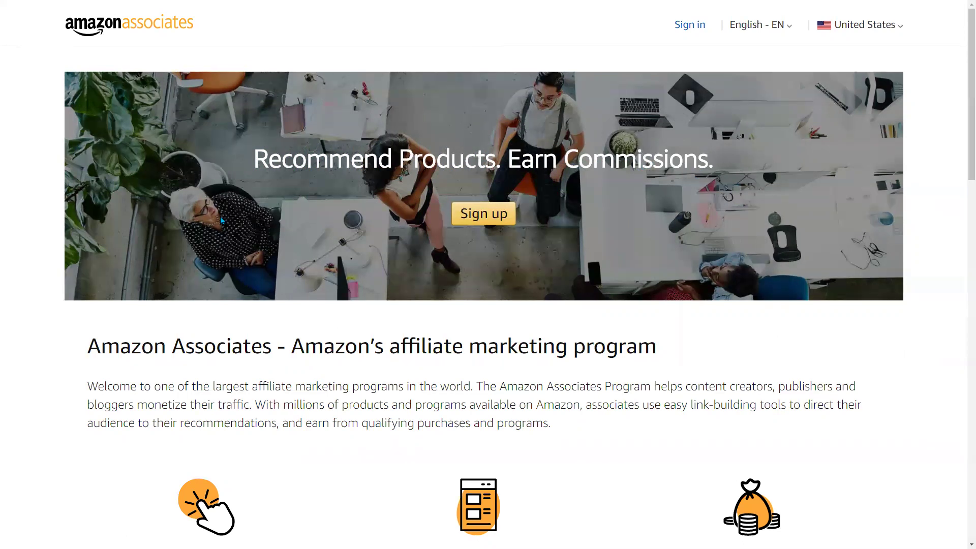
pyautogui.scroll(-1, 283, 285)
pyautogui.scroll(1, 136, 202)
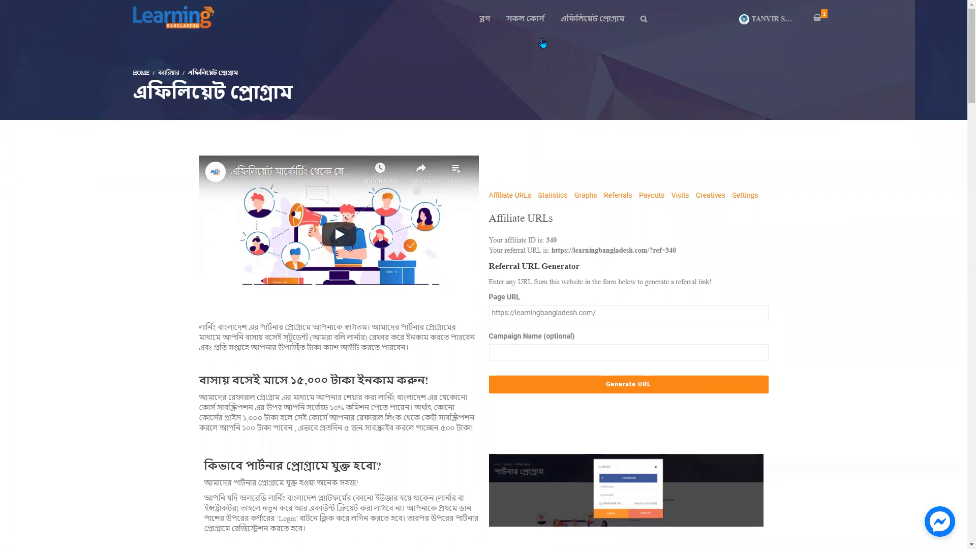
# Read through the Learning Bangladesh affiliate program page, including the advertised income, referral link sharing examples and top-rated courses
pyautogui.scroll(-2, 597, 300)
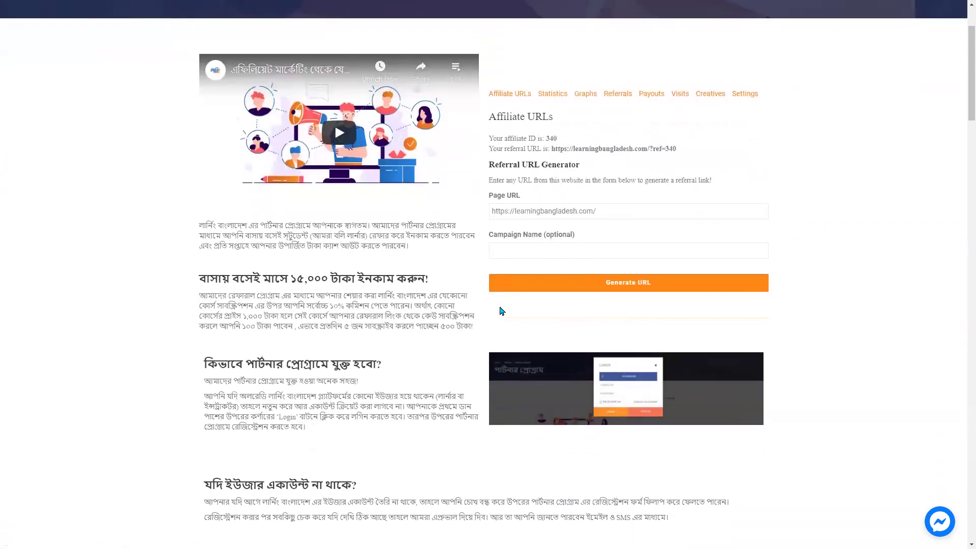
pyautogui.scroll(-6, 501, 311)
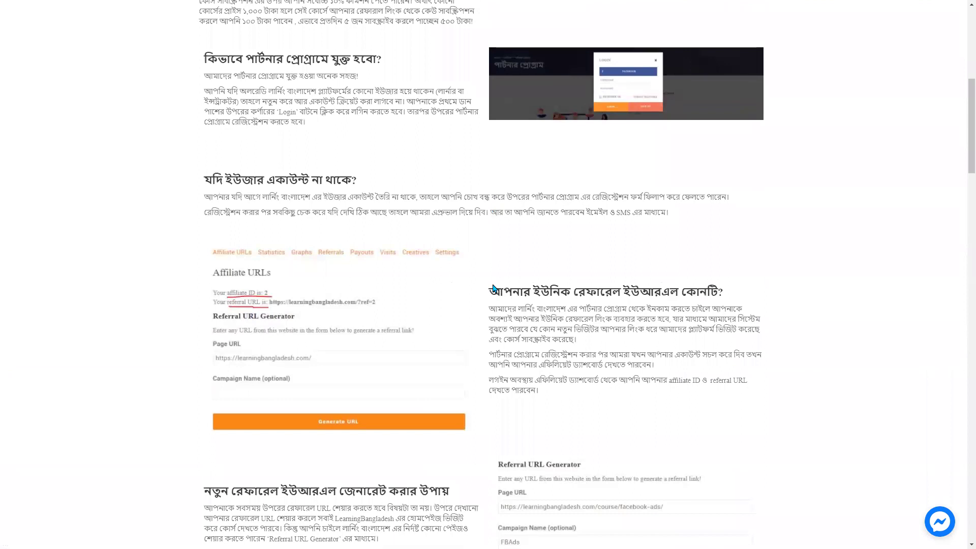
pyautogui.scroll(-2, 493, 288)
pyautogui.scroll(8, 399, 69)
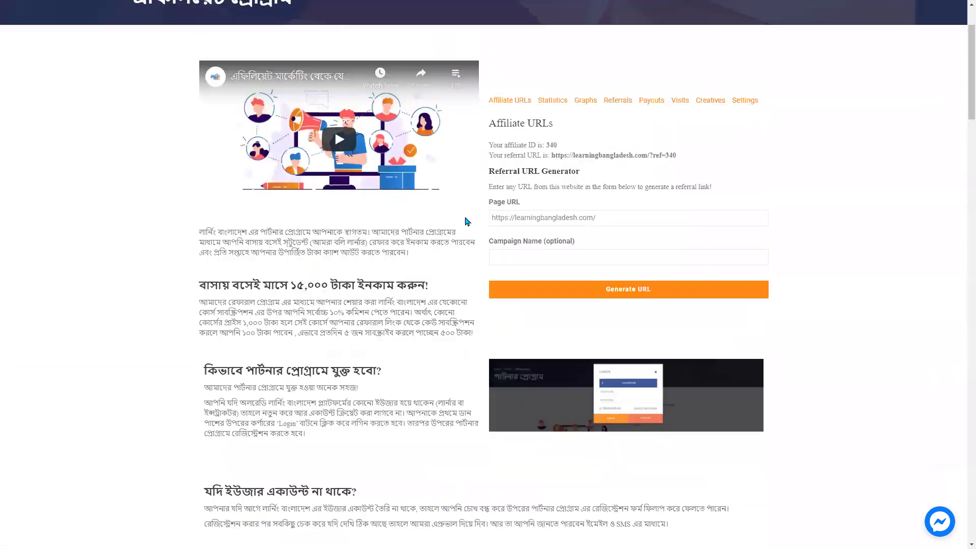
pyautogui.scroll(2, 468, 221)
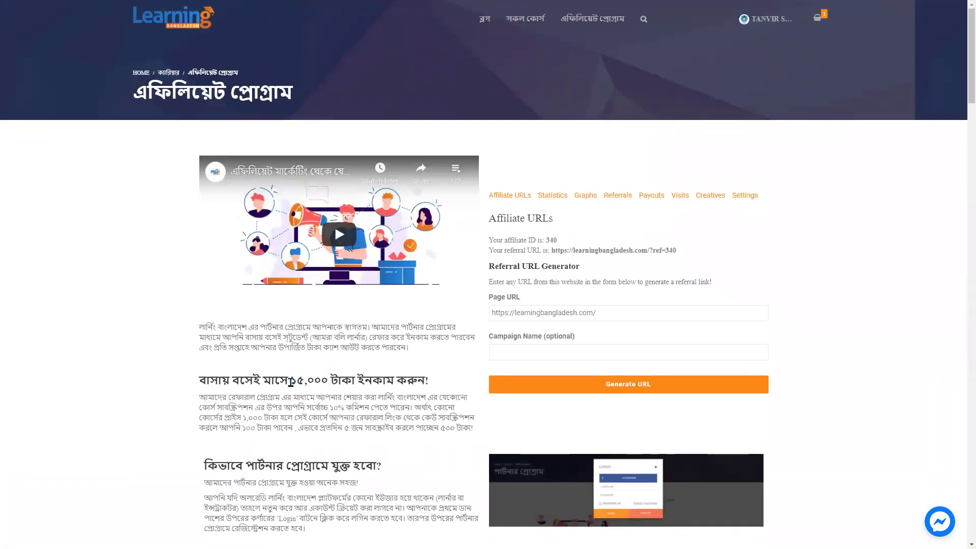
pyautogui.moveTo(291, 381); pyautogui.dragTo(328, 381)
pyautogui.moveTo(962, 104); pyautogui.dragTo(904, 301)
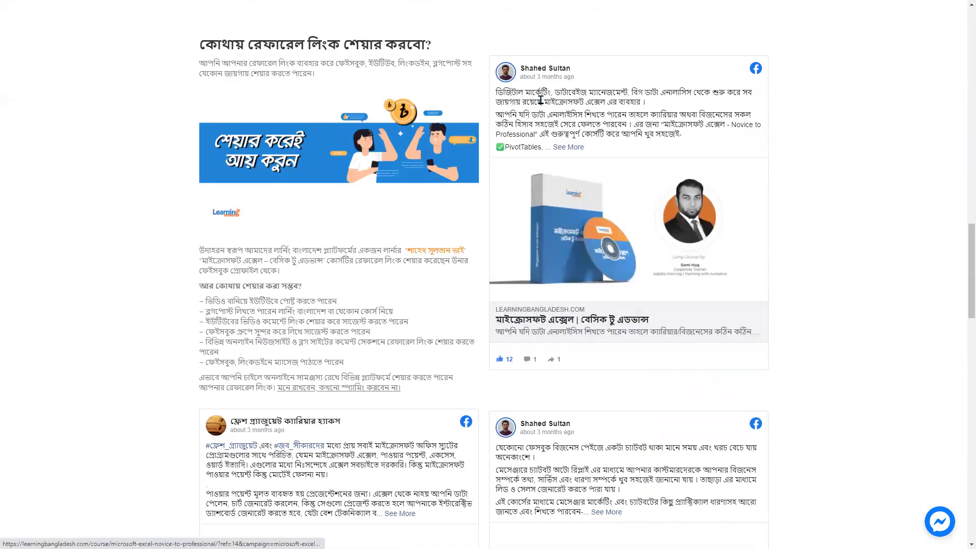
pyautogui.scroll(-1, 250, 395)
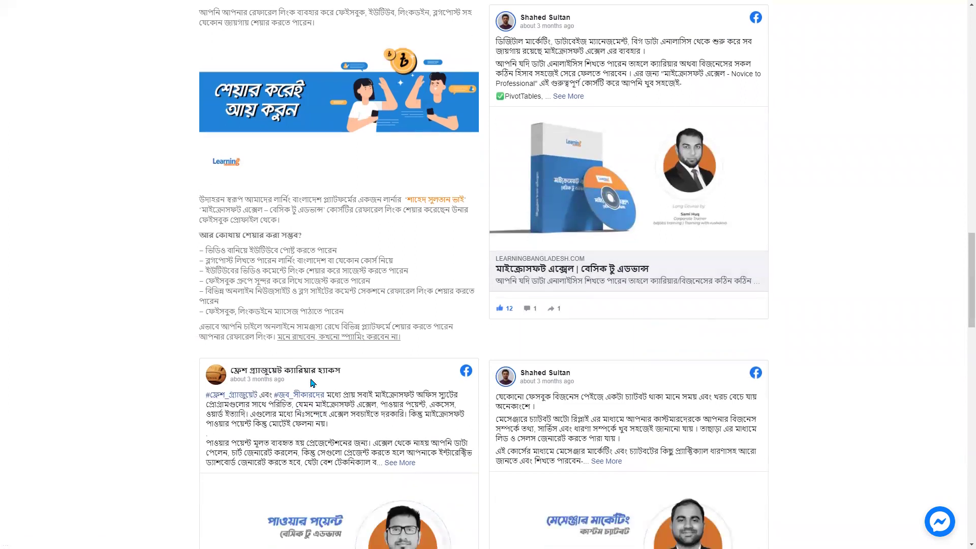
pyautogui.scroll(-3, 342, 374)
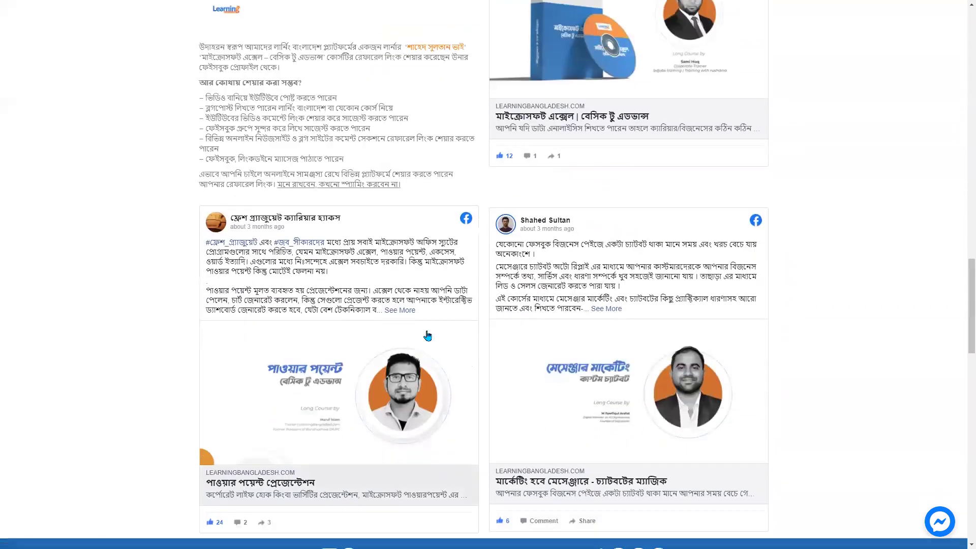
pyautogui.scroll(-6, 561, 243)
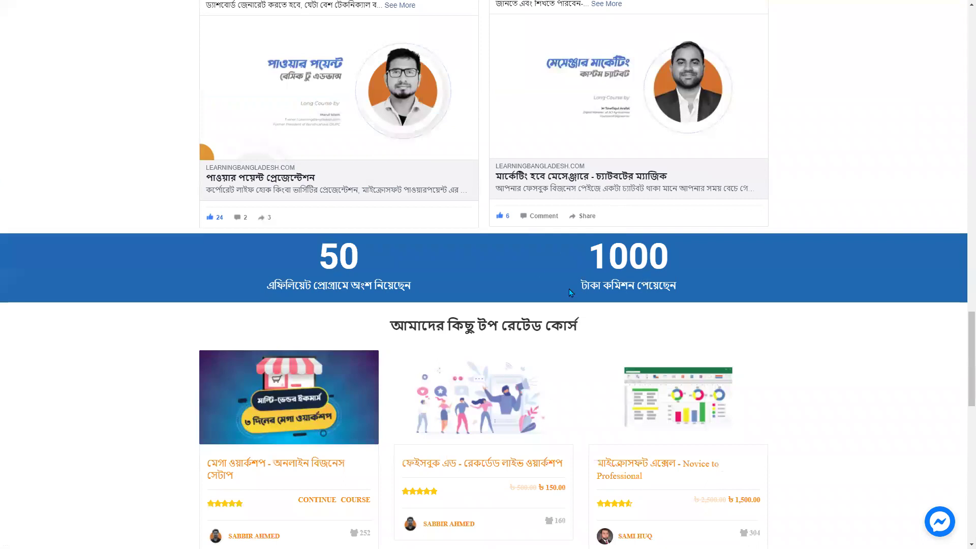
pyautogui.scroll(-2, 304, 291)
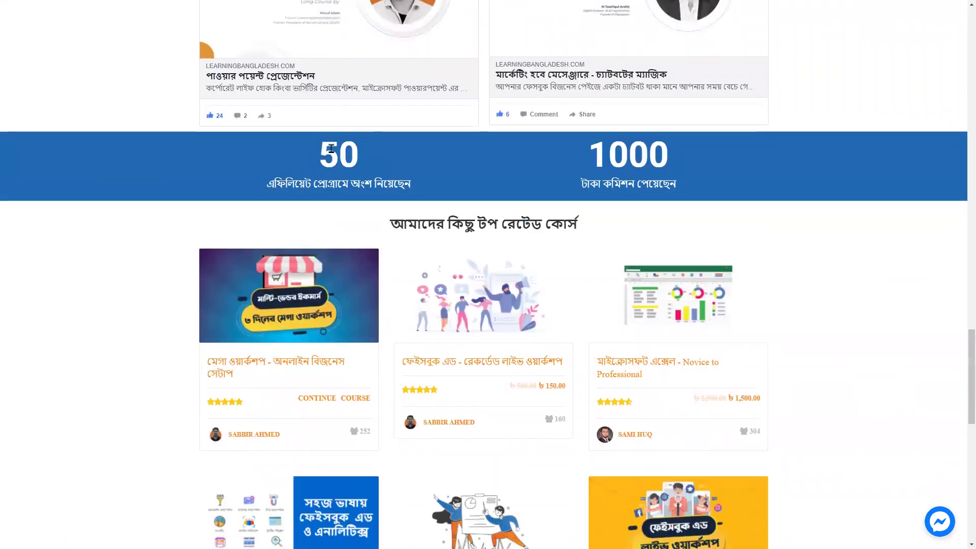
pyautogui.moveTo(962, 387); pyautogui.dragTo(962, 60)
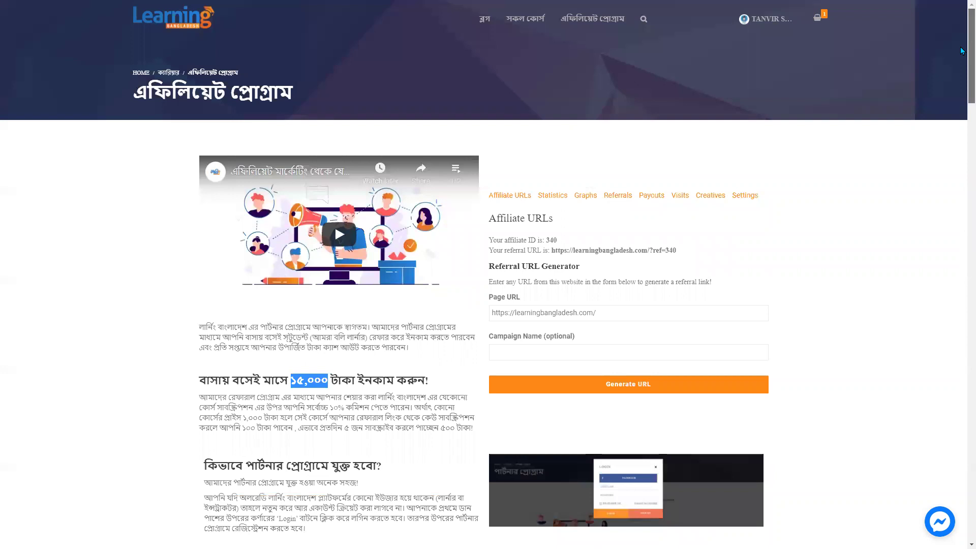
pyautogui.click(132, 229)
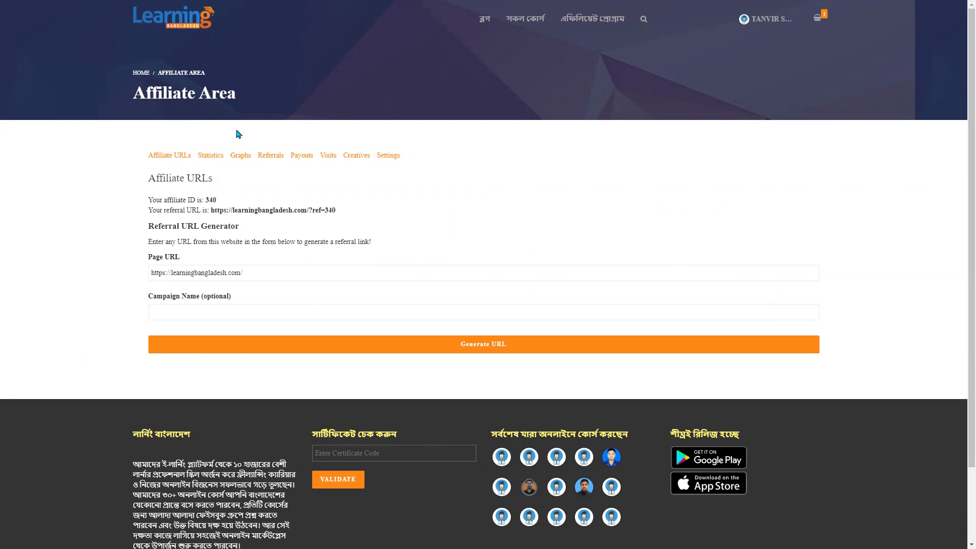
# Open the Affiliate URLs section of the Affiliate Area and inspect the referral generator's Page URL and Campaign Name fields
pyautogui.click(173, 160)
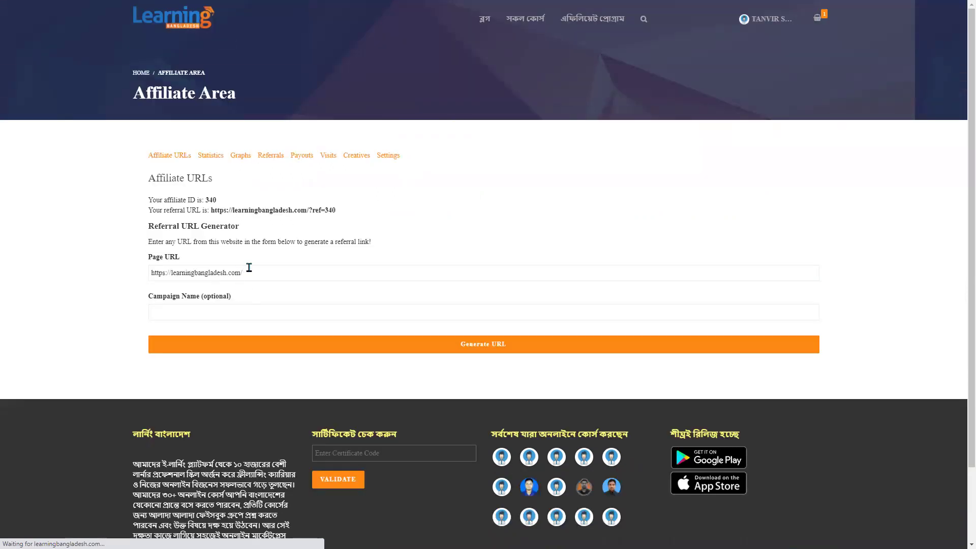
pyautogui.click(249, 268)
pyautogui.click(227, 294)
pyautogui.click(253, 274)
pyautogui.click(184, 310)
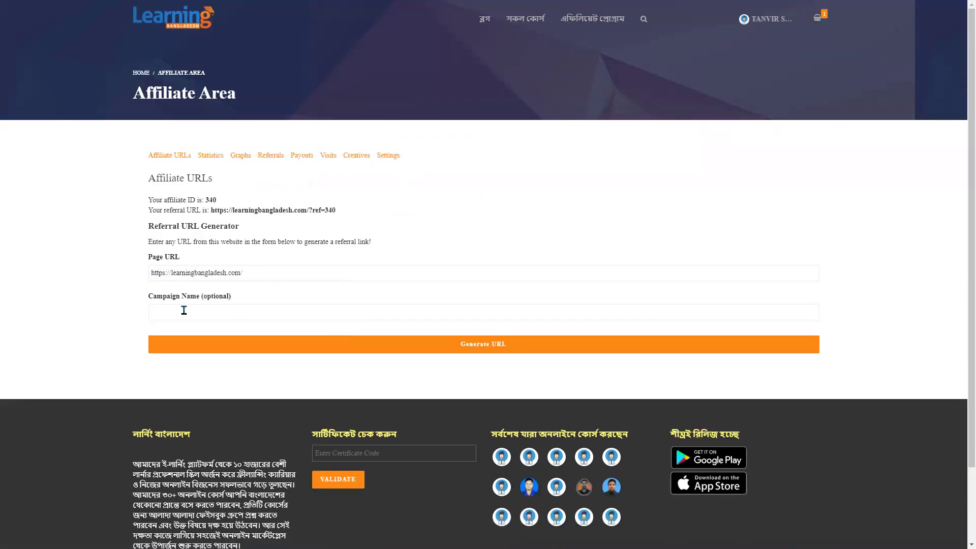
# Review the referral, conversion, earnings and commission figures in the affiliate Statistics, and open the Referrals list
pyautogui.click(209, 160)
pyautogui.moveTo(186, 203); pyautogui.dragTo(152, 218)
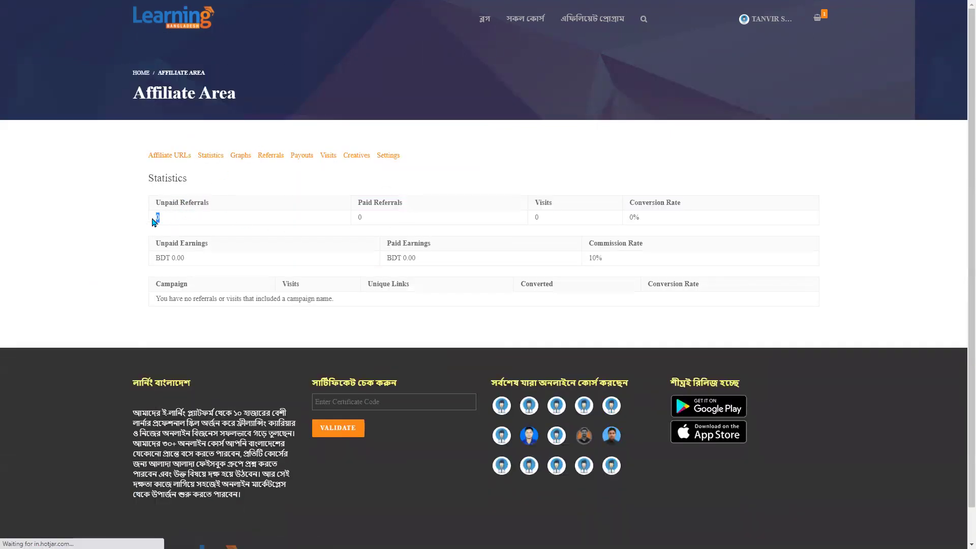
pyautogui.moveTo(371, 224); pyautogui.dragTo(356, 220)
pyautogui.moveTo(715, 218); pyautogui.dragTo(636, 222)
pyautogui.moveTo(137, 253); pyautogui.dragTo(330, 266)
pyautogui.click(396, 260)
pyautogui.moveTo(650, 265); pyautogui.dragTo(551, 264)
pyautogui.hotkey('ctrl', 'a')
pyautogui.click(509, 192)
pyautogui.click(272, 159)
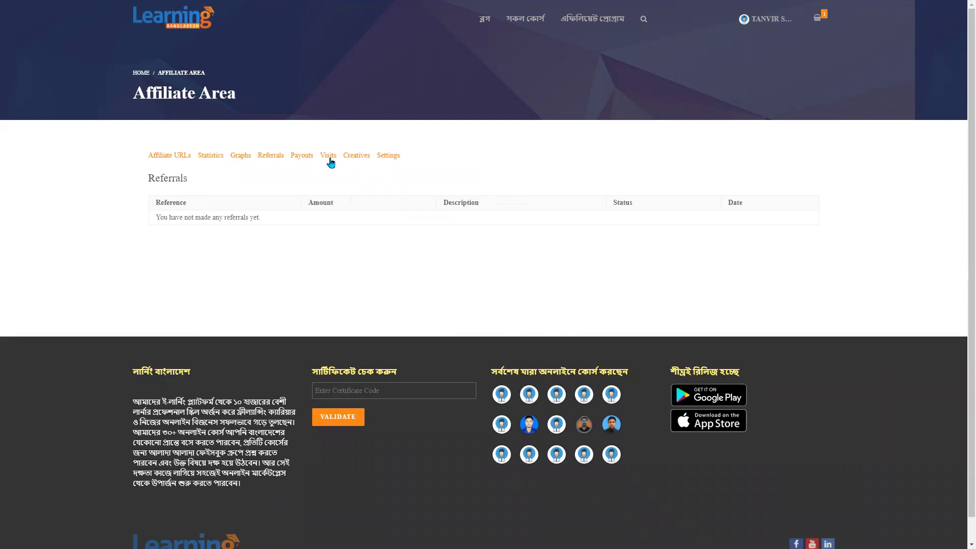
# Examine the Creatives section's course promotions and the referral parameter in the Facebook ads embed code, and open the affiliate Settings
pyautogui.click(351, 159)
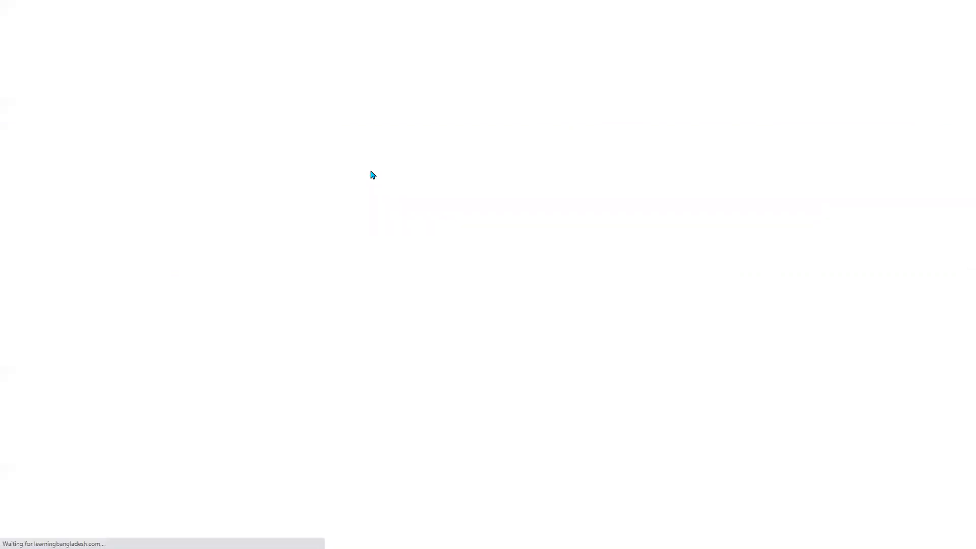
pyautogui.scroll(-5, 312, 284)
pyautogui.scroll(5, 320, 248)
pyautogui.scroll(-9, 300, 219)
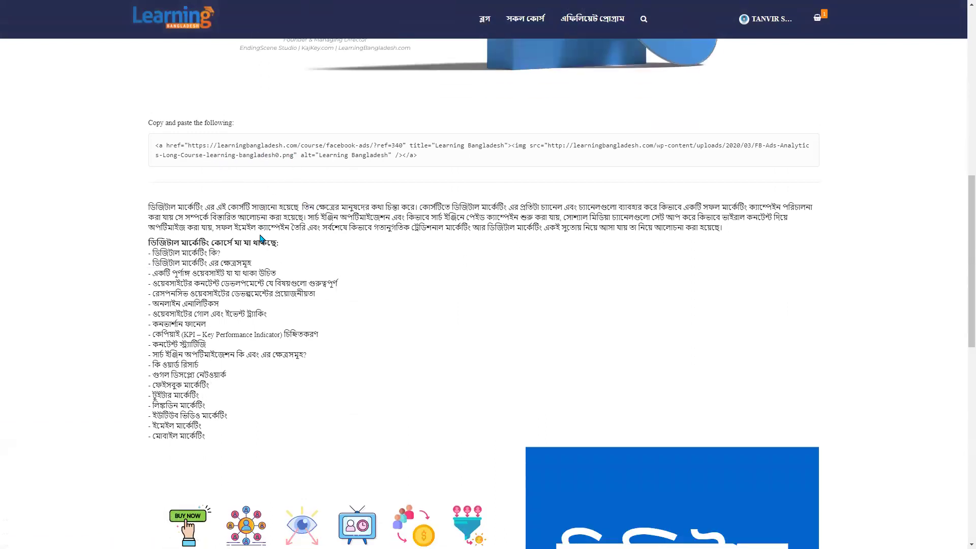
pyautogui.scroll(2, 356, 234)
pyautogui.moveTo(404, 221); pyautogui.dragTo(376, 222)
pyautogui.scroll(-5, 331, 322)
pyautogui.scroll(2, 341, 322)
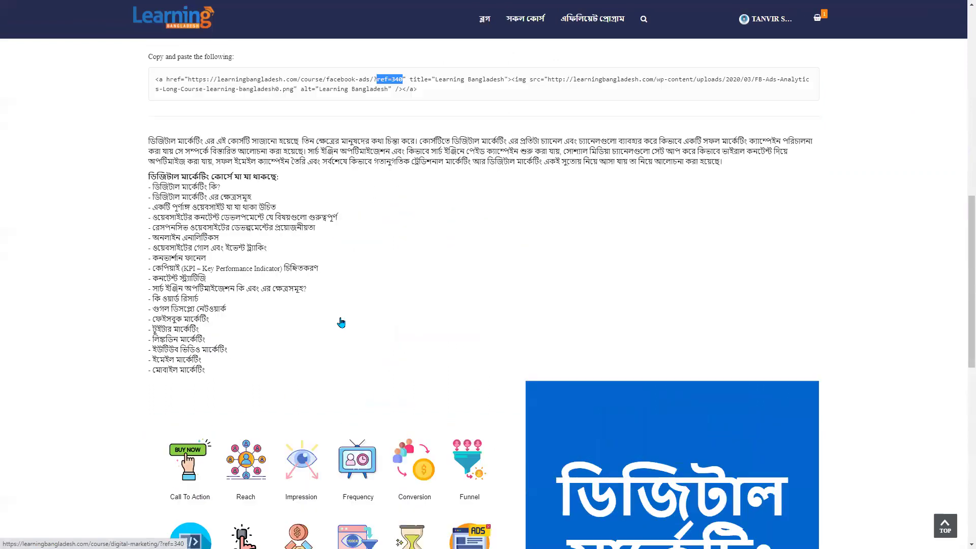
pyautogui.scroll(10, 340, 322)
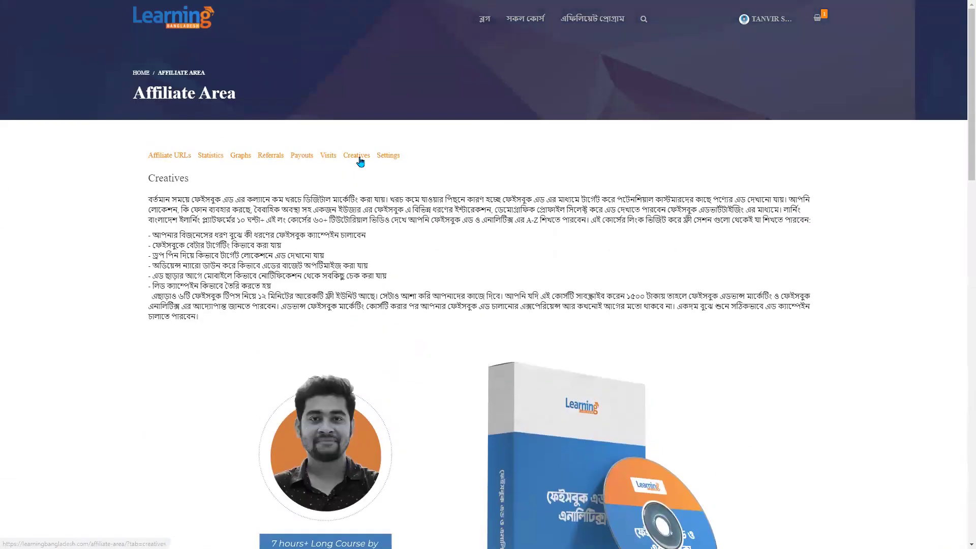
pyautogui.click(389, 160)
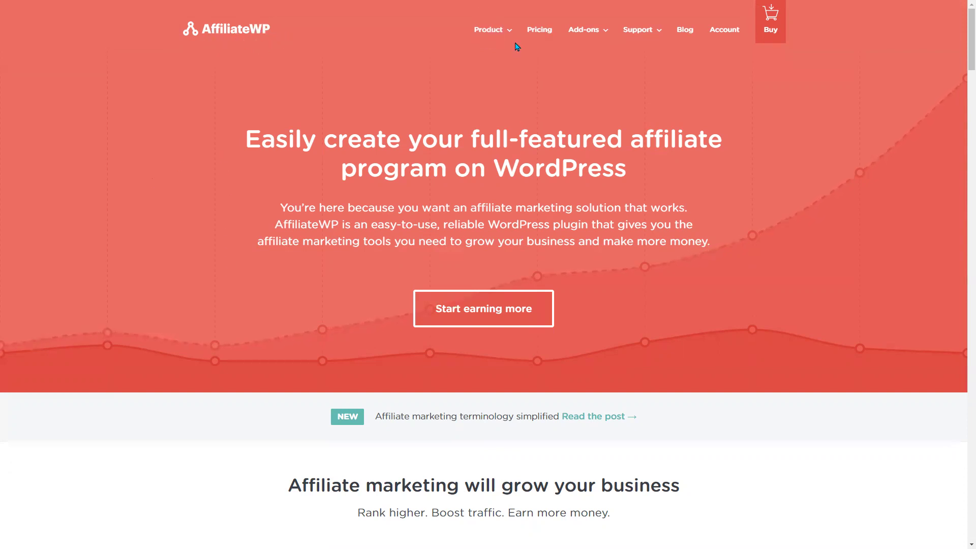
# Look through the AffiliateWP home page for the plugin's benefits and its WordPress referral tracking screens
pyautogui.scroll(-15, 366, 203)
pyautogui.scroll(8, 336, 233)
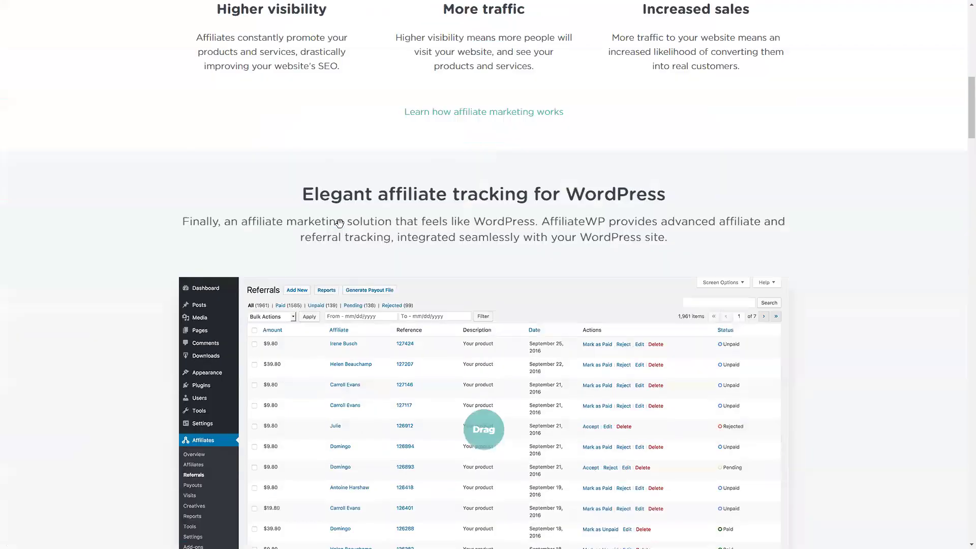
pyautogui.scroll(-3, 338, 223)
pyautogui.scroll(8, 350, 233)
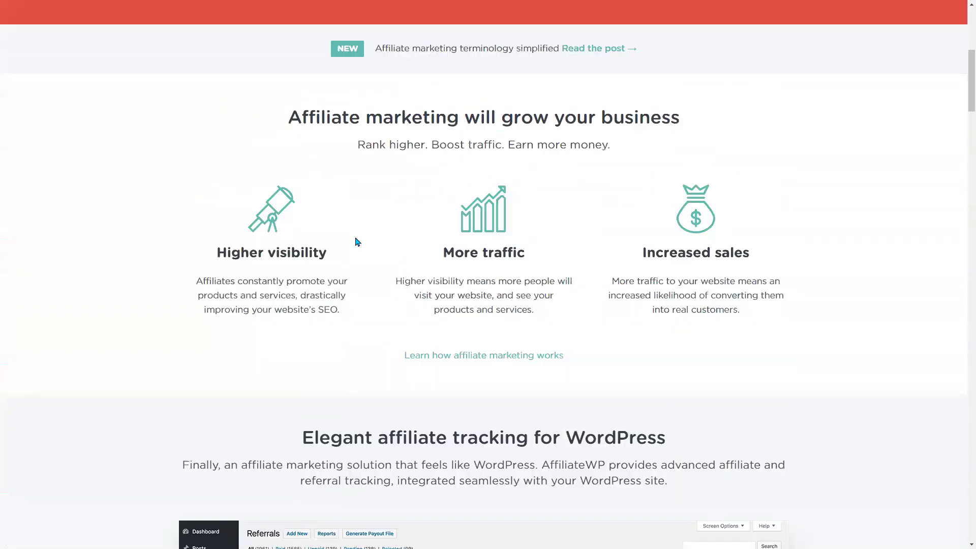
pyautogui.scroll(7, 359, 241)
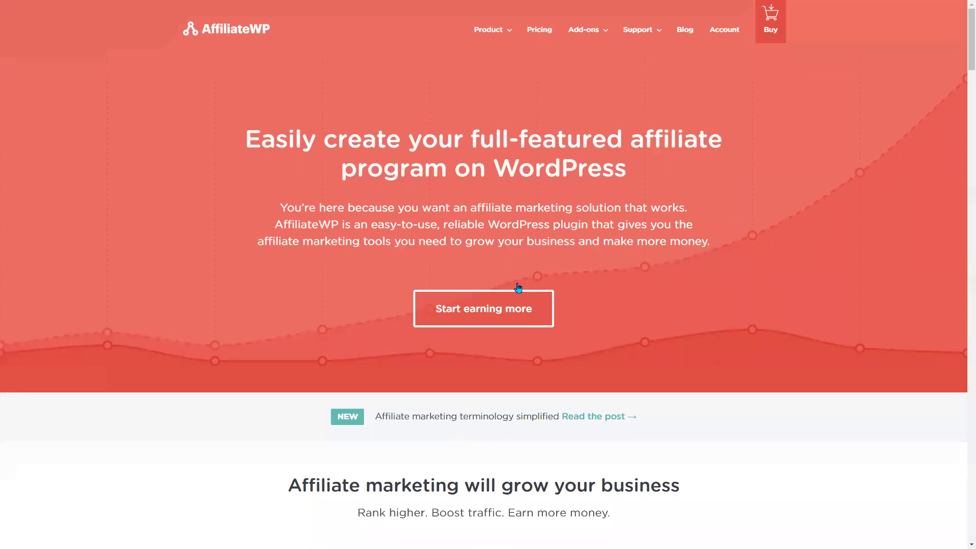
pyautogui.scroll(-1, 849, 76)
pyautogui.moveTo(963, 59); pyautogui.dragTo(963, 14)
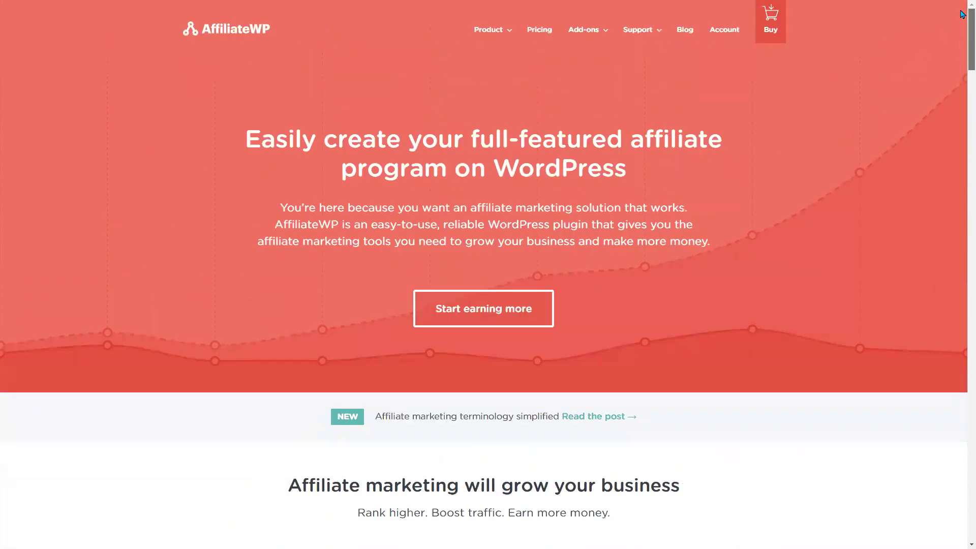
# Open the AffiliateWP pricing page and examine the Personal plan's yearly price and site allowance
pyautogui.click(543, 31)
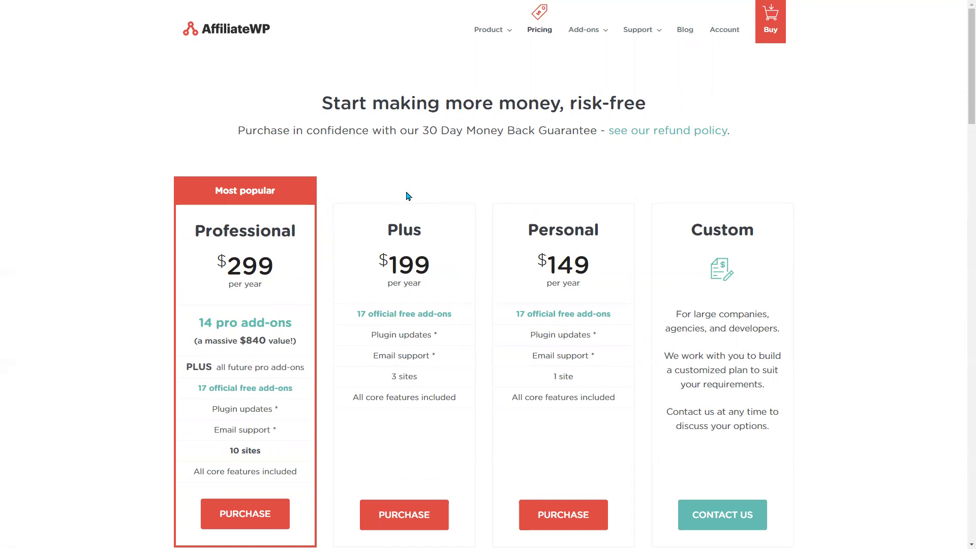
pyautogui.scroll(-2, 556, 239)
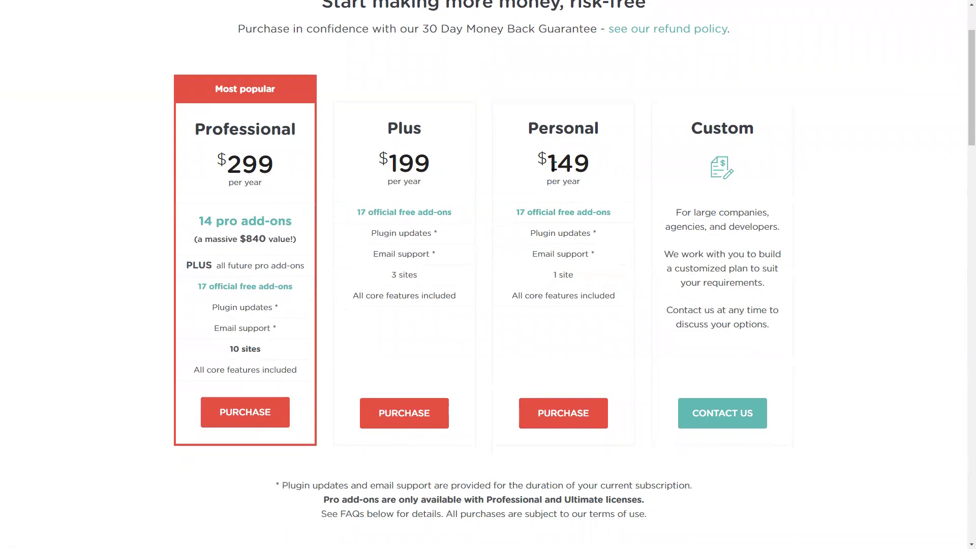
pyautogui.moveTo(553, 164); pyautogui.dragTo(599, 169)
pyautogui.moveTo(574, 275); pyautogui.dragTo(560, 273)
pyautogui.moveTo(559, 273); pyautogui.dragTo(543, 276)
pyautogui.moveTo(554, 164); pyautogui.dragTo(600, 169)
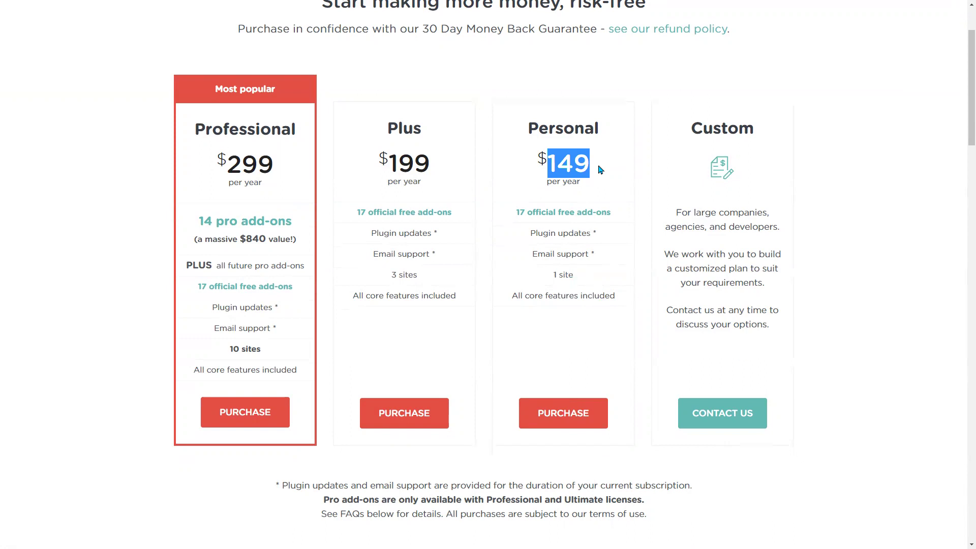
pyautogui.click(599, 171)
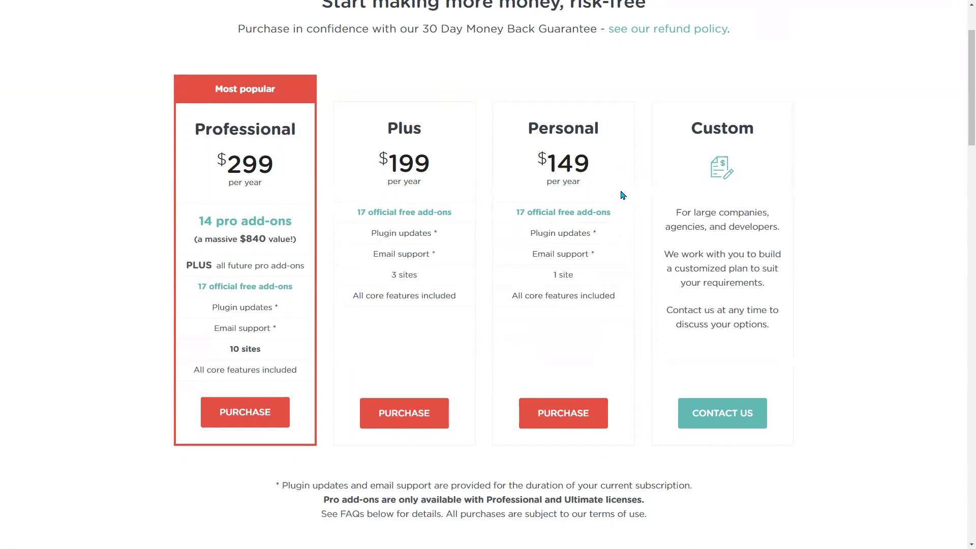
pyautogui.doubleClick(549, 164)
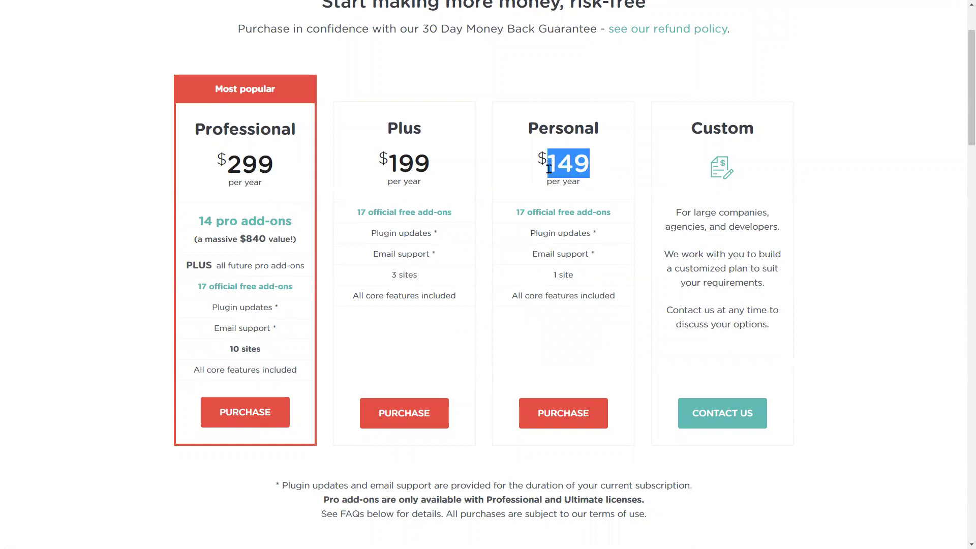
pyautogui.scroll(2, 549, 168)
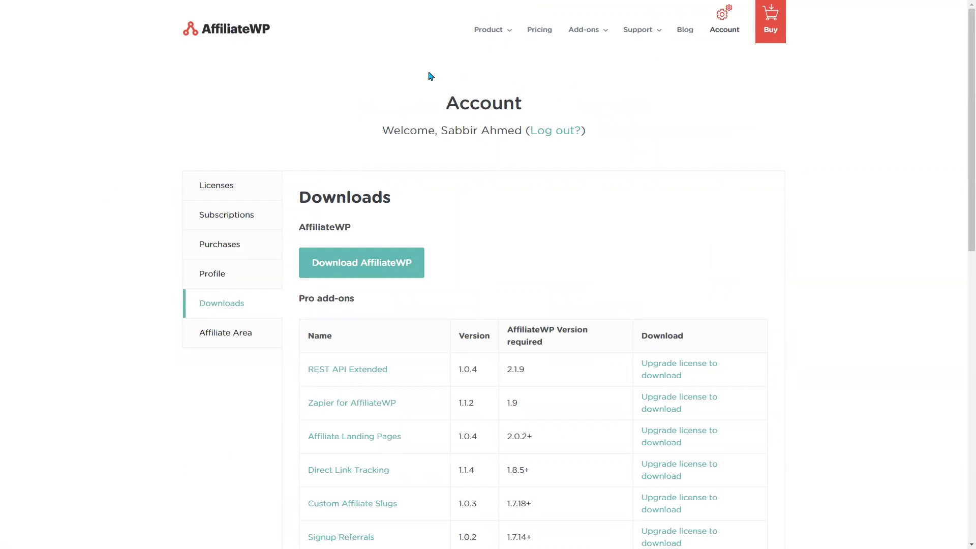
# Download the AffiliateWP plugin zip from the account's Downloads page and dismiss the download bar
pyautogui.moveTo(447, 131); pyautogui.dragTo(464, 132)
pyautogui.scroll(-3, 226, 212)
pyautogui.scroll(3, 231, 204)
pyautogui.click(349, 262)
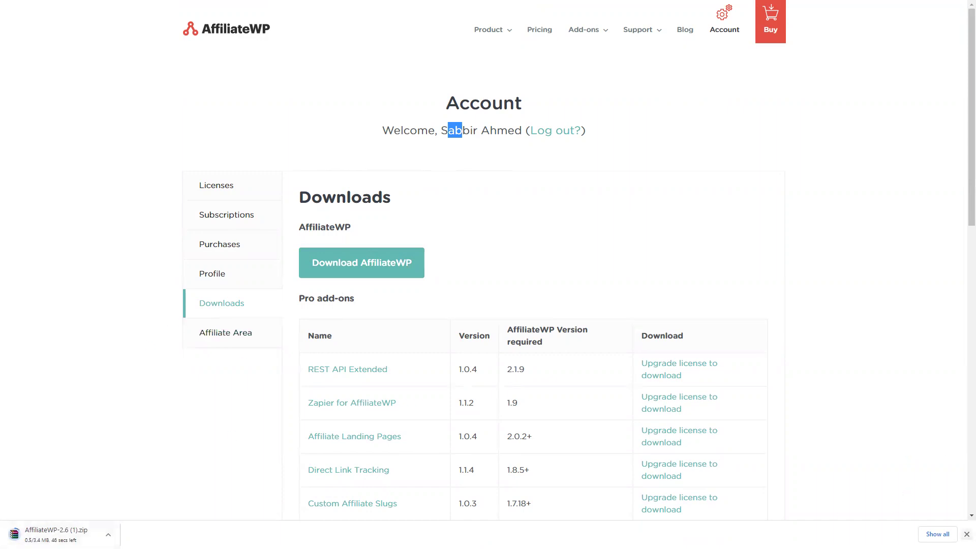
pyautogui.click(967, 534)
pyautogui.click(120, 310)
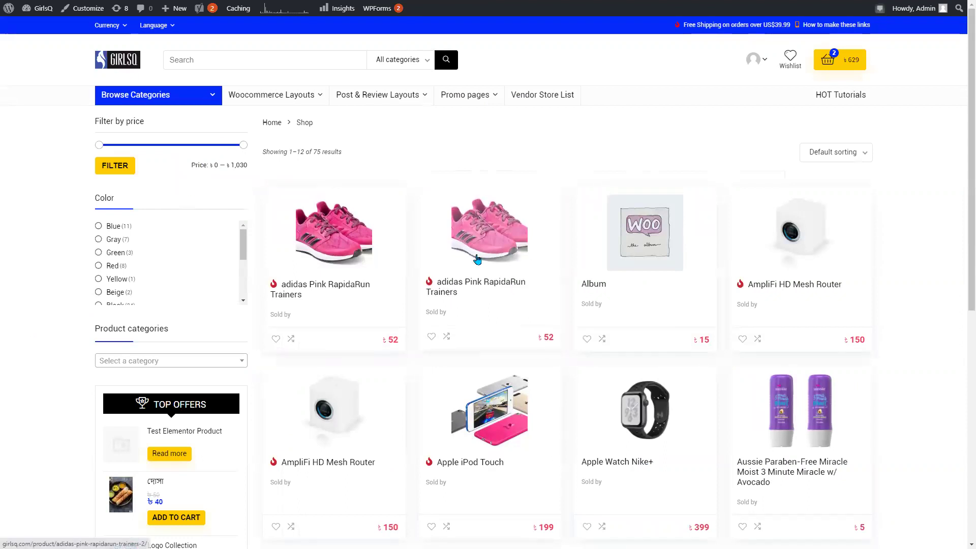
pyautogui.scroll(-3, 446, 226)
pyautogui.scroll(3, 442, 224)
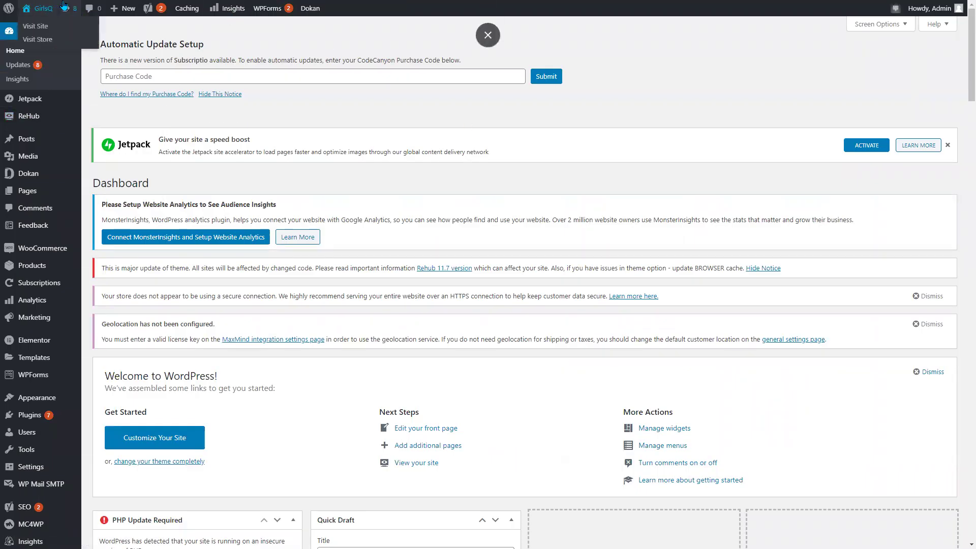
# Upload AffiliateWP-2.6.zip from the Downloads folder as a new WordPress plugin and install it
pyautogui.scroll(-1, 51, 384)
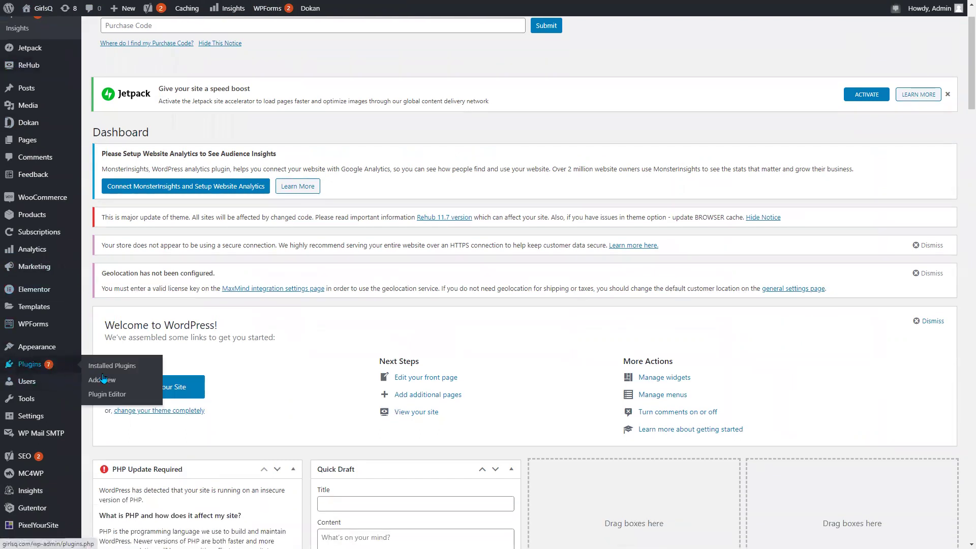
pyautogui.click(109, 381)
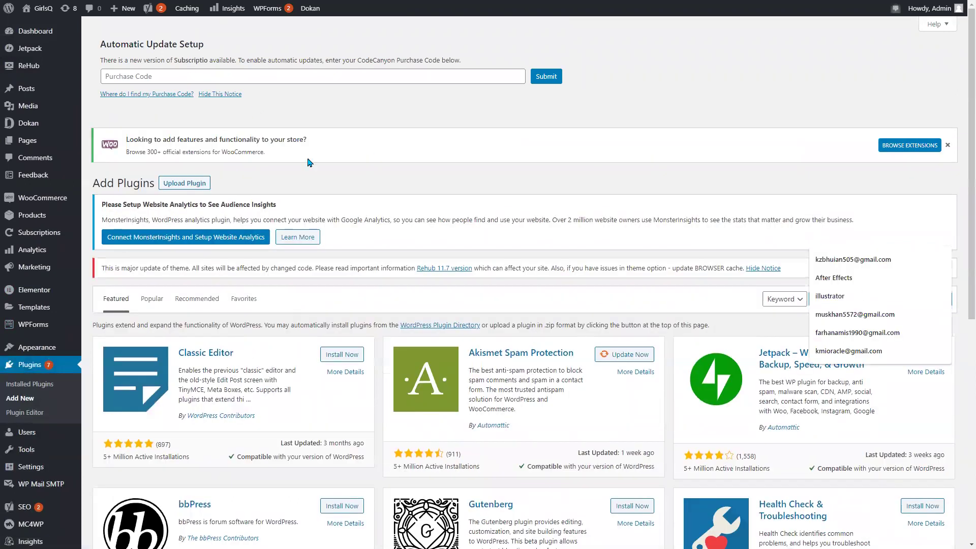
pyautogui.click(164, 184)
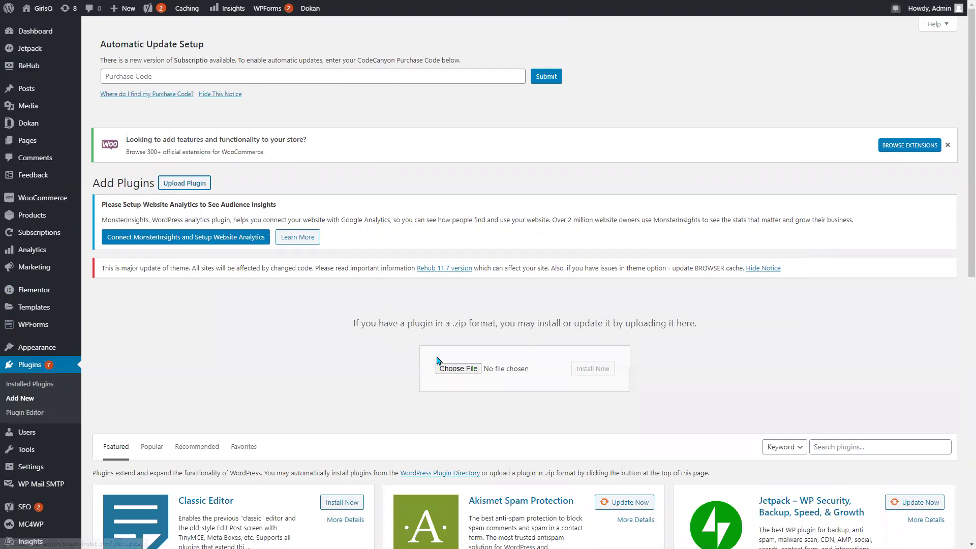
pyautogui.click(457, 370)
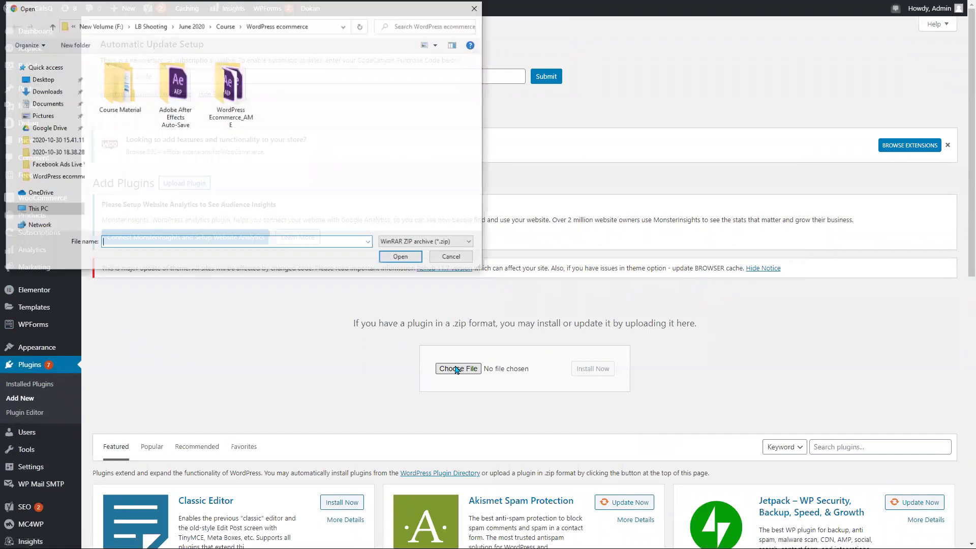
pyautogui.click(45, 91)
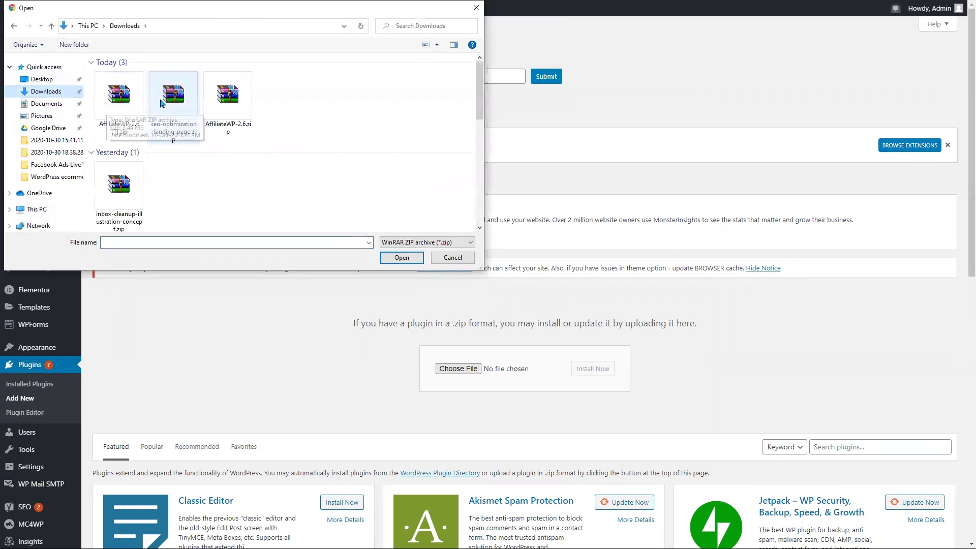
pyautogui.click(238, 106)
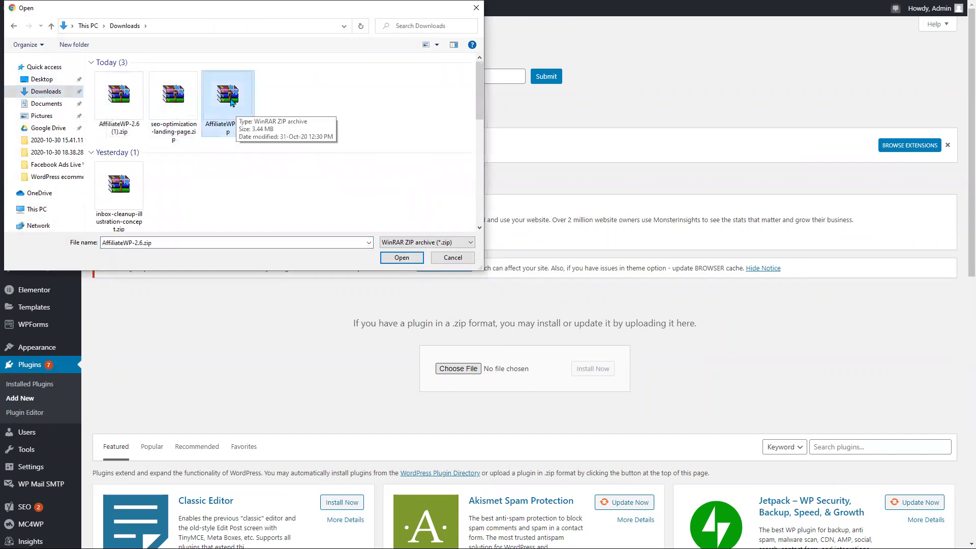
pyautogui.click(399, 260)
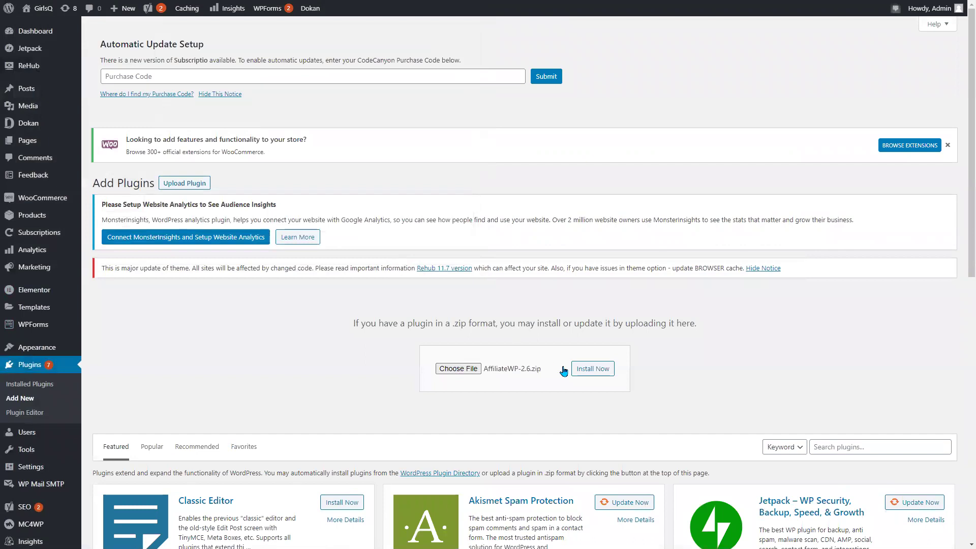
pyautogui.click(581, 375)
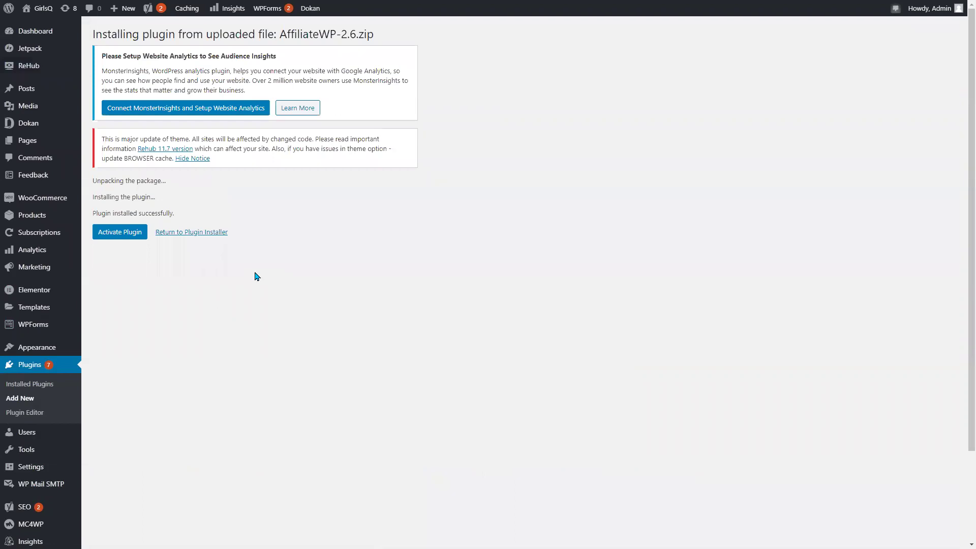
# Activate the newly installed AffiliateWP plugin and locate its entry among the installed plugins
pyautogui.moveTo(97, 182); pyautogui.dragTo(178, 181)
pyautogui.moveTo(98, 197); pyautogui.dragTo(163, 214)
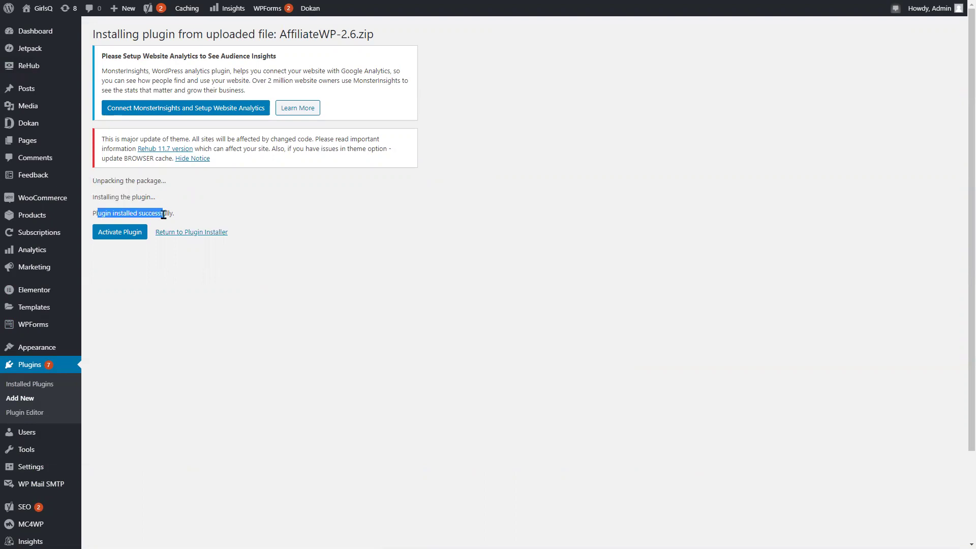
pyautogui.click(114, 236)
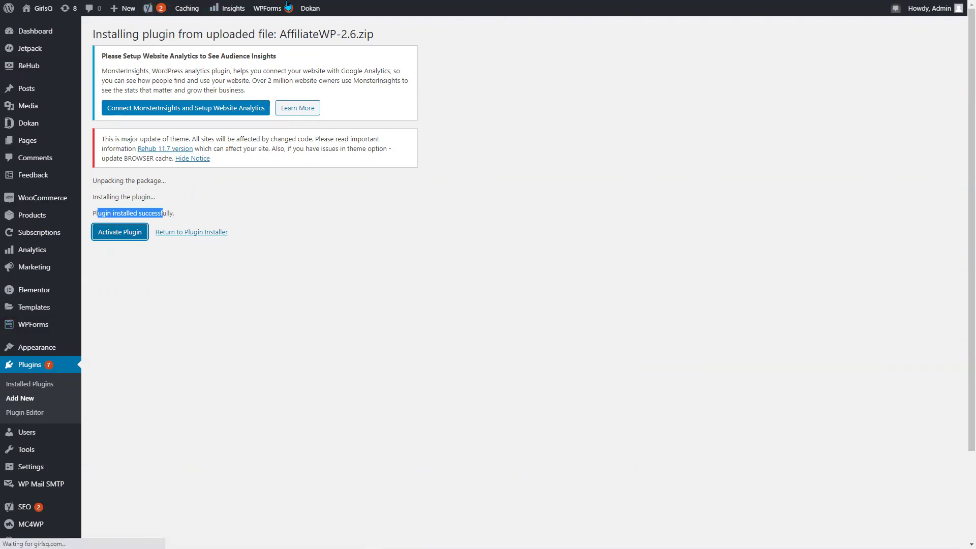
pyautogui.moveTo(68, 72)
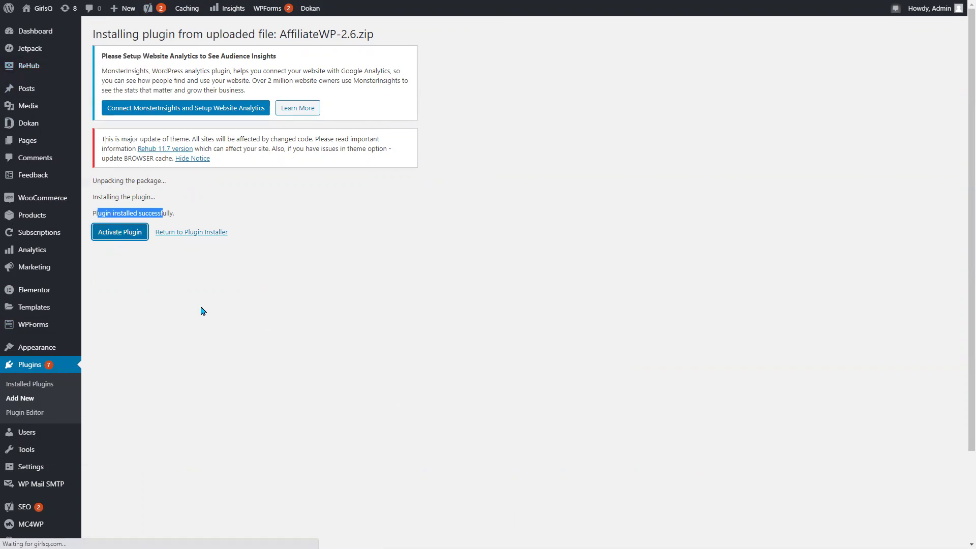
pyautogui.scroll(-4, 156, 201)
pyautogui.scroll(2, 156, 201)
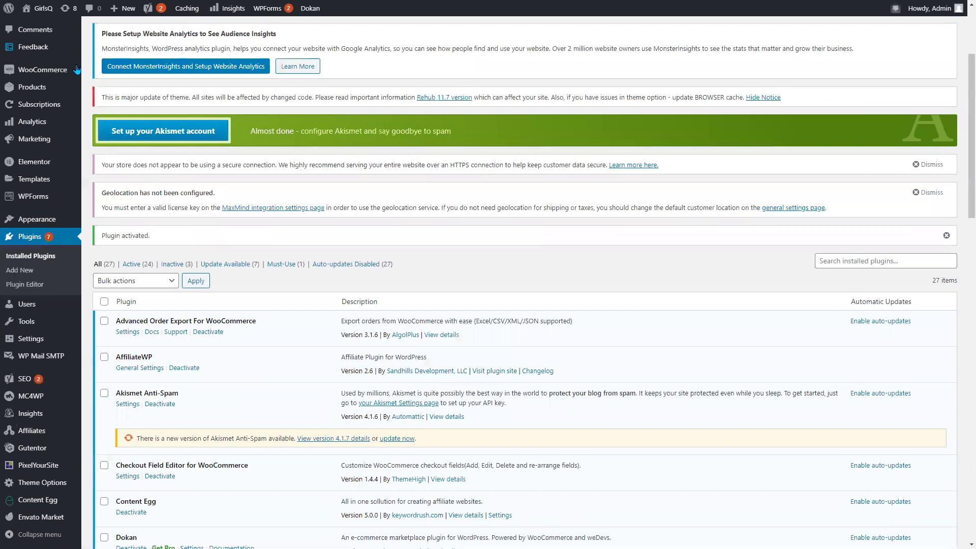
pyautogui.scroll(-2, 61, 101)
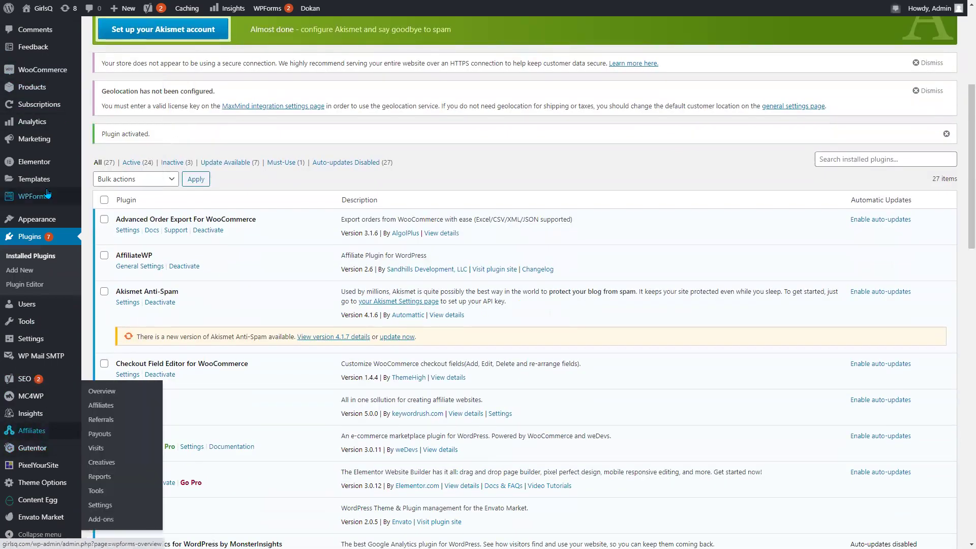
# Open the Affiliates Overview and look through its earnings totals, affiliate registration, referral and visit summaries
pyautogui.moveTo(23, 435)
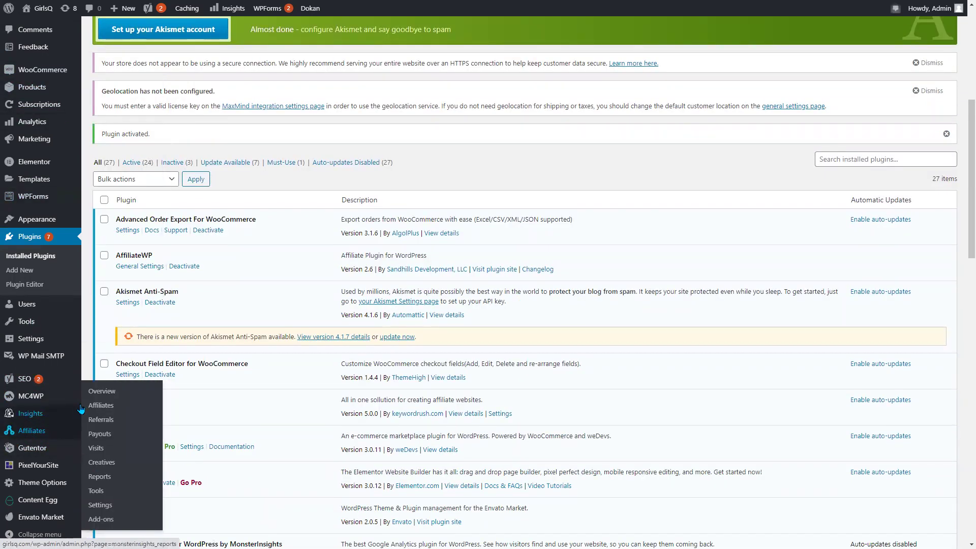
pyautogui.click(95, 393)
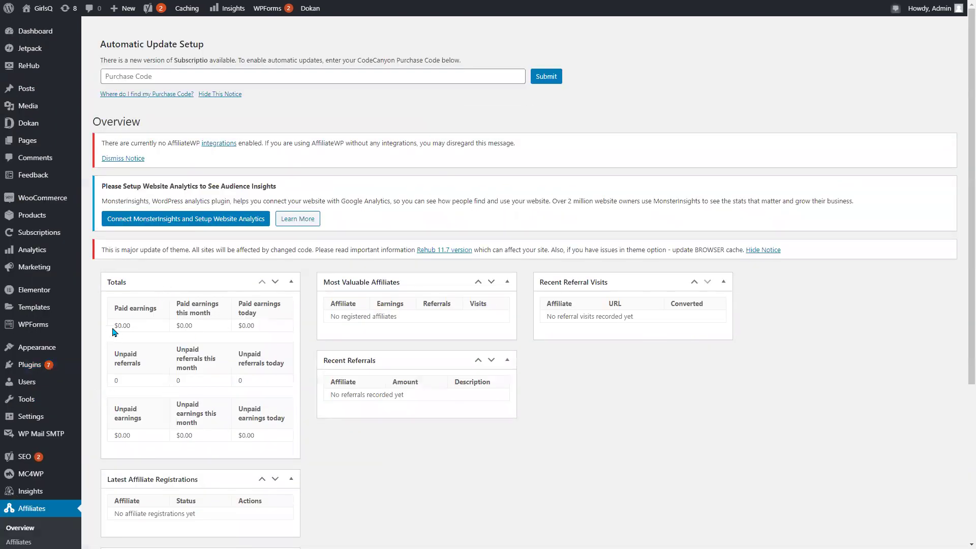
pyautogui.scroll(-4, 457, 331)
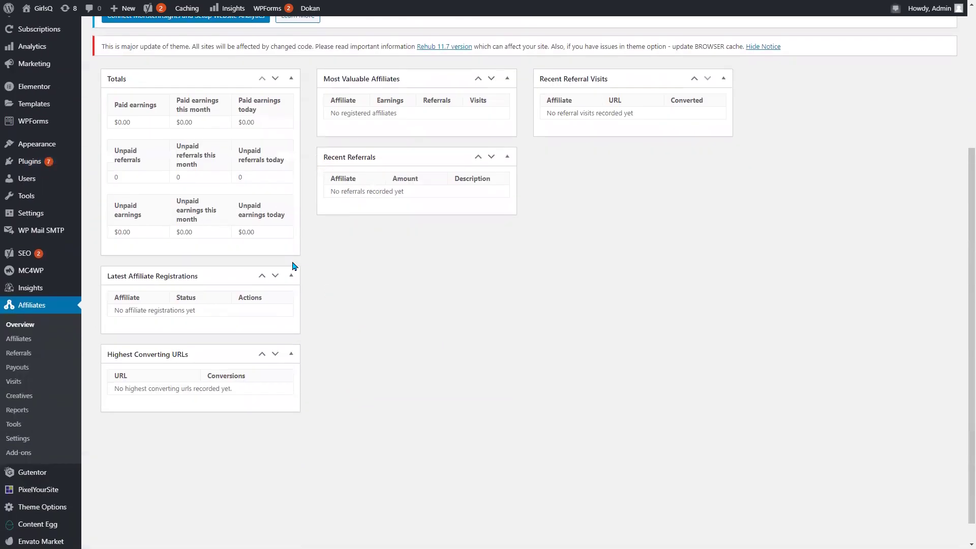
# Open the Affiliates settings and examine the General section's license key, affiliate area page and terms of use fields
pyautogui.click(25, 439)
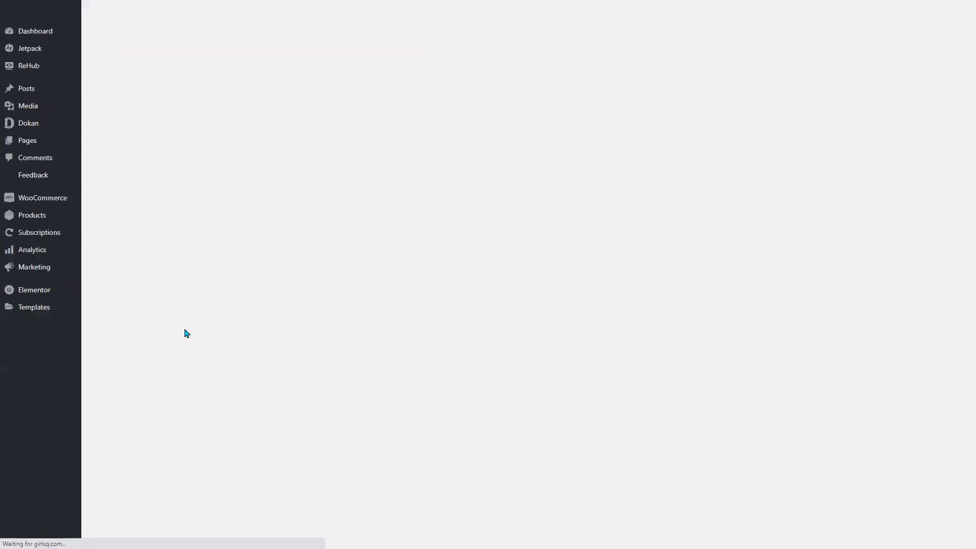
pyautogui.scroll(-1, 233, 277)
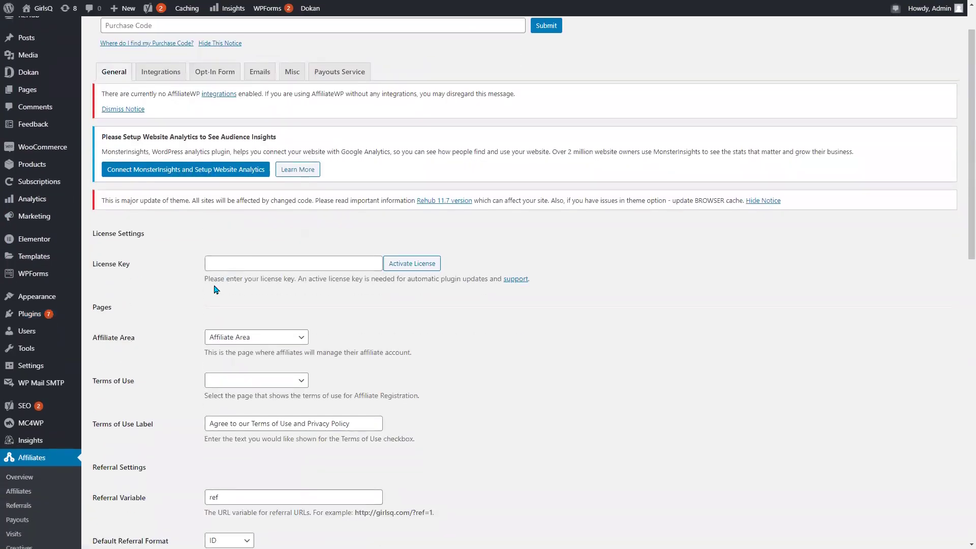
pyautogui.scroll(-1, 187, 281)
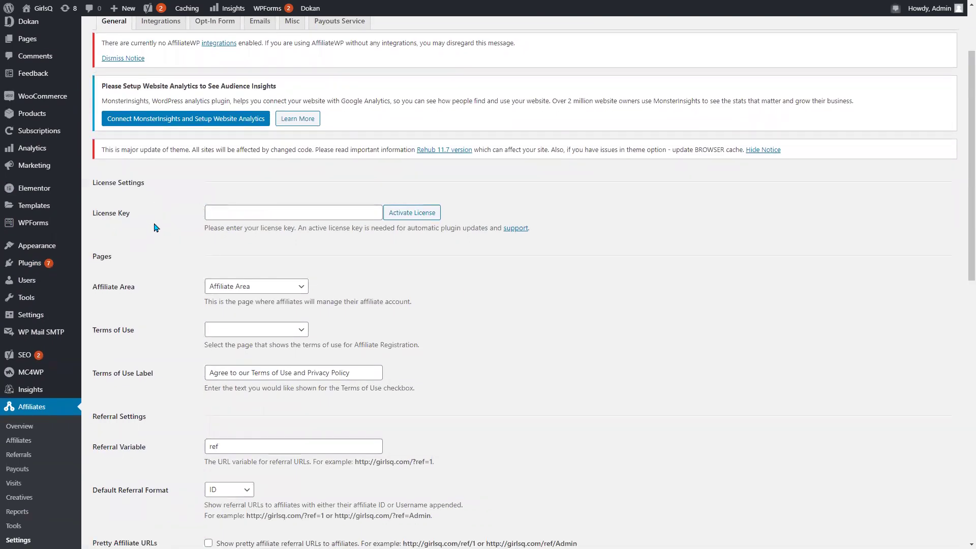
pyautogui.click(258, 209)
pyautogui.click(175, 245)
pyautogui.scroll(-1, 149, 243)
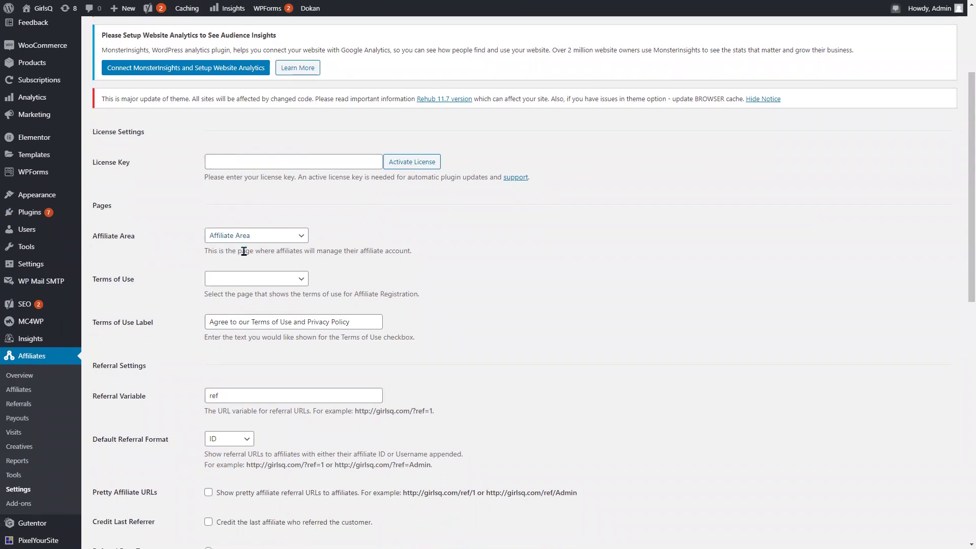
pyautogui.scroll(-1, 238, 324)
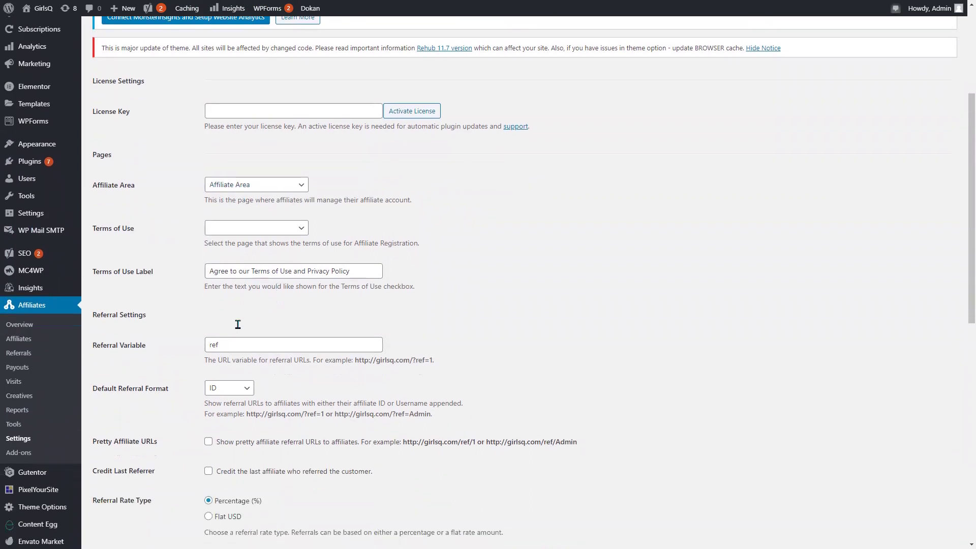
pyautogui.scroll(-1, 198, 345)
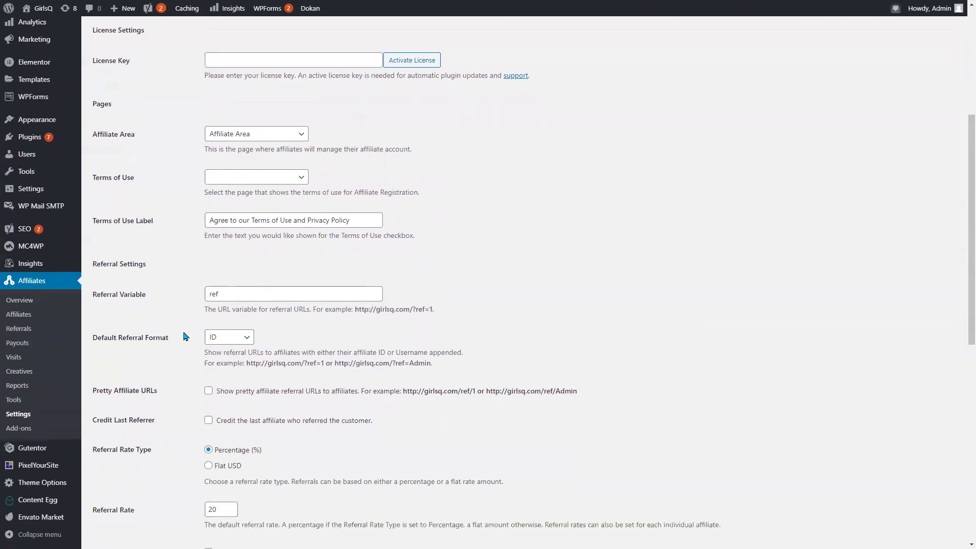
# Examine the Referral Variable setting and how it appears in the example referral URL
pyautogui.moveTo(228, 296); pyautogui.dragTo(206, 297)
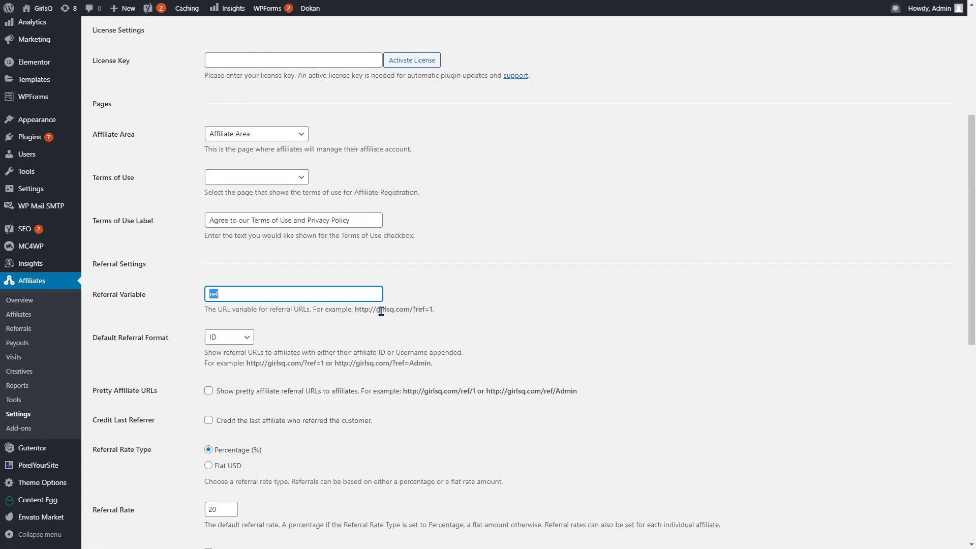
pyautogui.moveTo(416, 309); pyautogui.dragTo(426, 311)
pyautogui.click(436, 313)
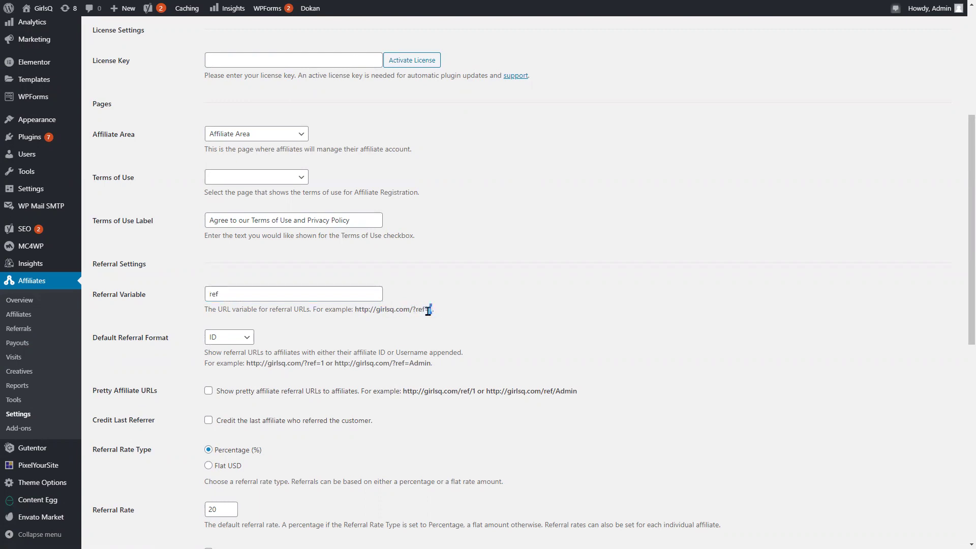
# Try the Username option for the Default Referral Format, compare the example URLs, and set the format back to ID
pyautogui.scroll(-1, 157, 302)
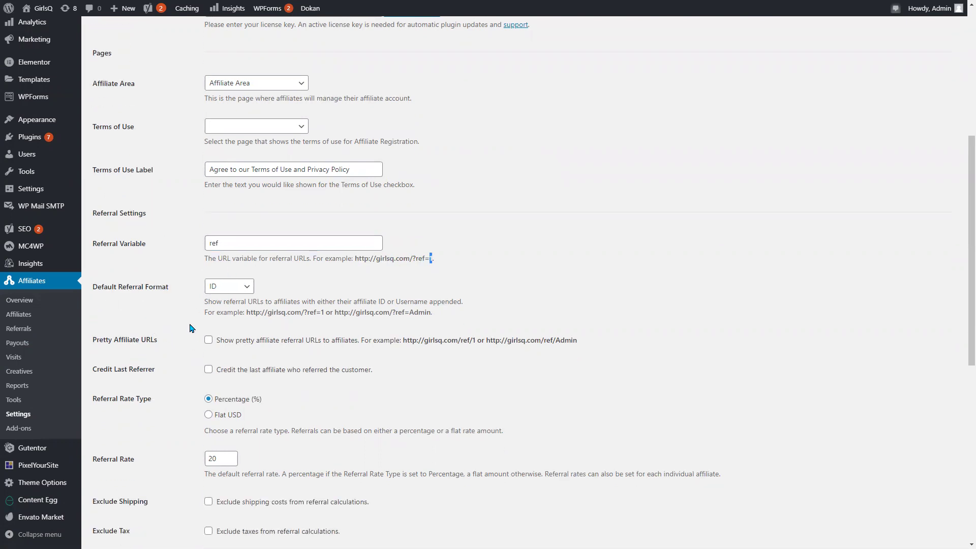
pyautogui.click(229, 287)
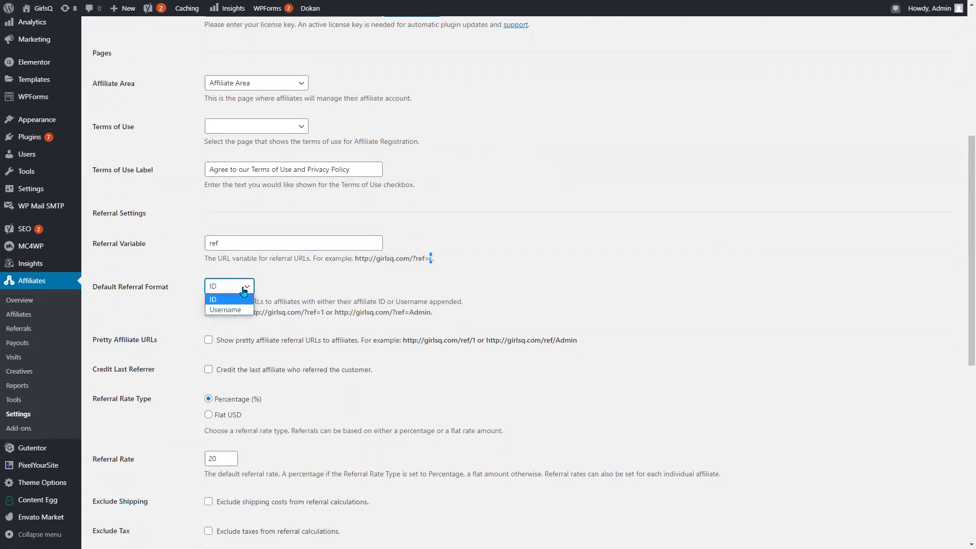
pyautogui.click(238, 311)
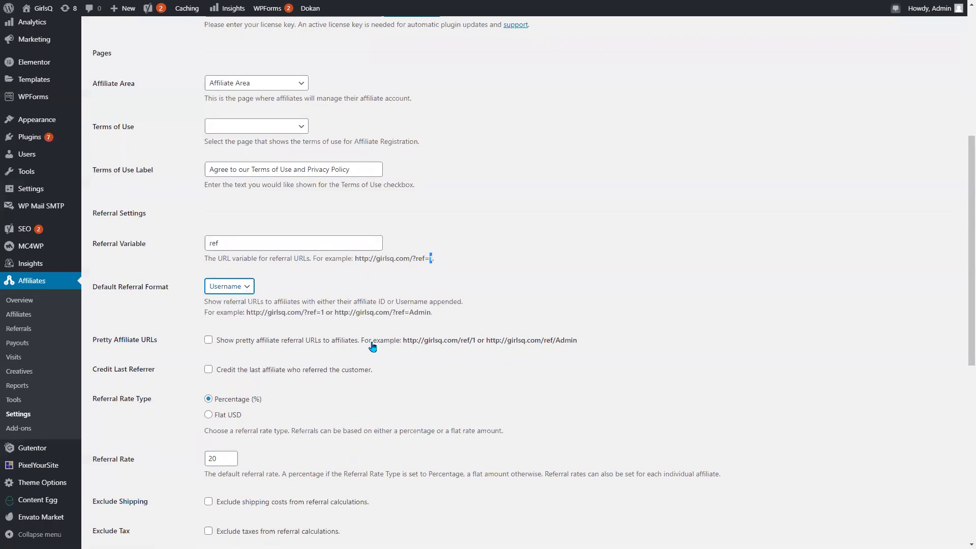
pyautogui.click(228, 285)
pyautogui.click(227, 301)
pyautogui.moveTo(396, 312); pyautogui.dragTo(409, 312)
pyautogui.click(226, 286)
pyautogui.click(224, 311)
pyautogui.click(458, 272)
pyautogui.moveTo(409, 312); pyautogui.dragTo(427, 309)
pyautogui.click(231, 293)
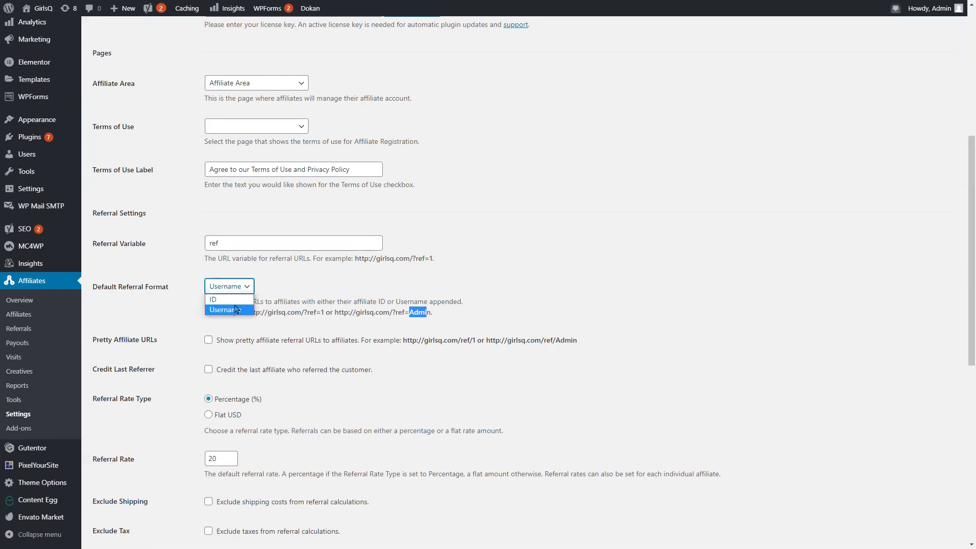
pyautogui.click(238, 299)
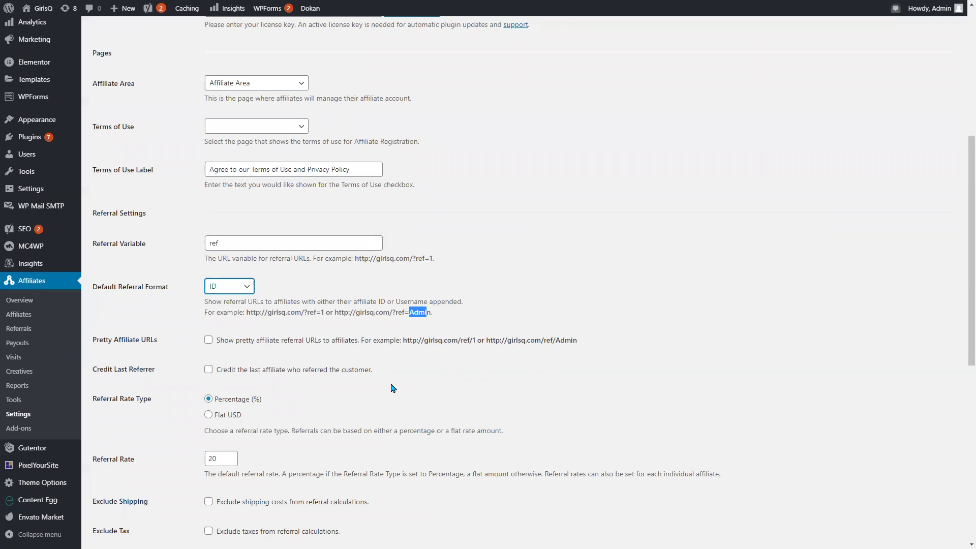
# Enable Credit Last Referrer so that the last affiliate who referred the customer gets the credit
pyautogui.scroll(-1, 357, 334)
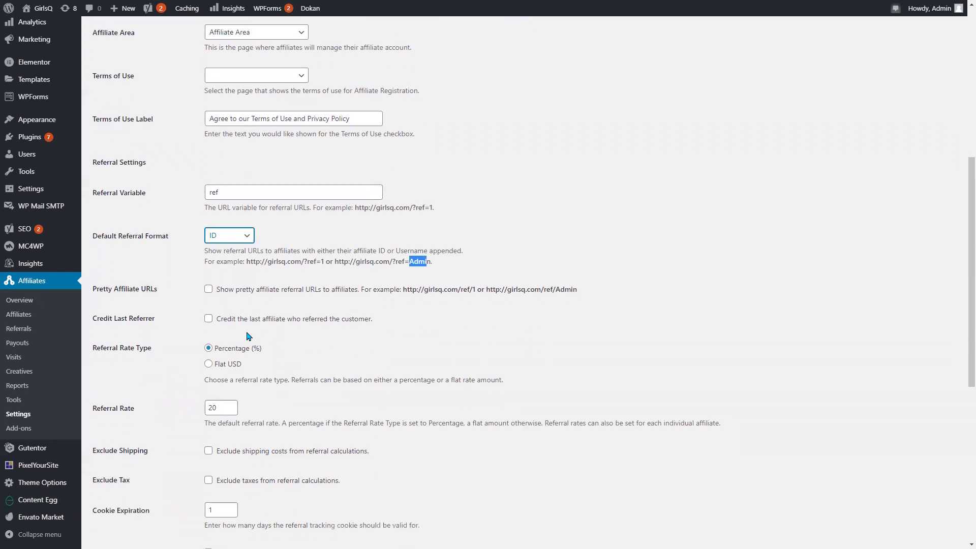
pyautogui.moveTo(159, 321); pyautogui.dragTo(101, 318)
pyautogui.click(178, 328)
pyautogui.scroll(-1, 178, 366)
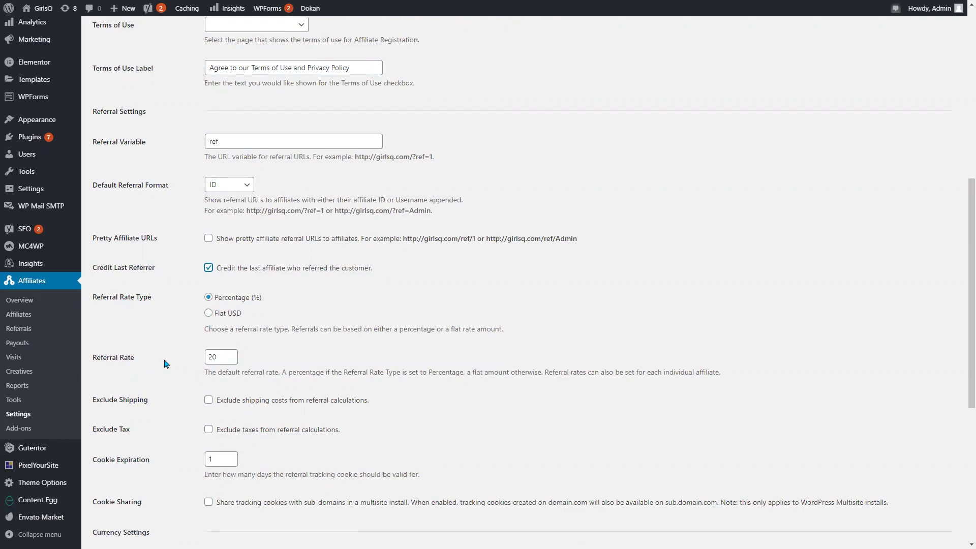
# Set the default Referral Rate to 10 and look over the shipping, tax and cookie options that follow it
pyautogui.doubleClick(214, 356)
pyautogui.write('1')
pyautogui.click(162, 356)
pyautogui.scroll(-1, 192, 390)
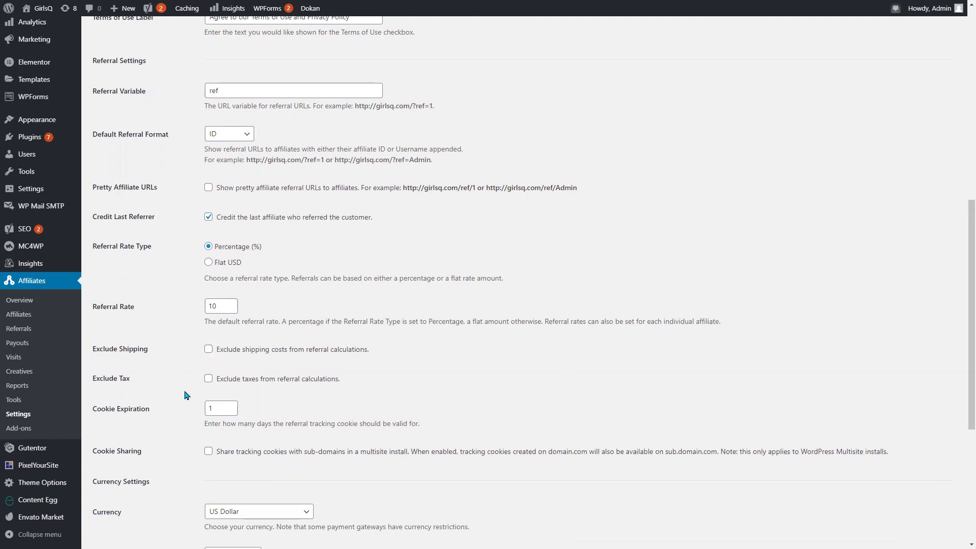
pyautogui.scroll(-1, 211, 356)
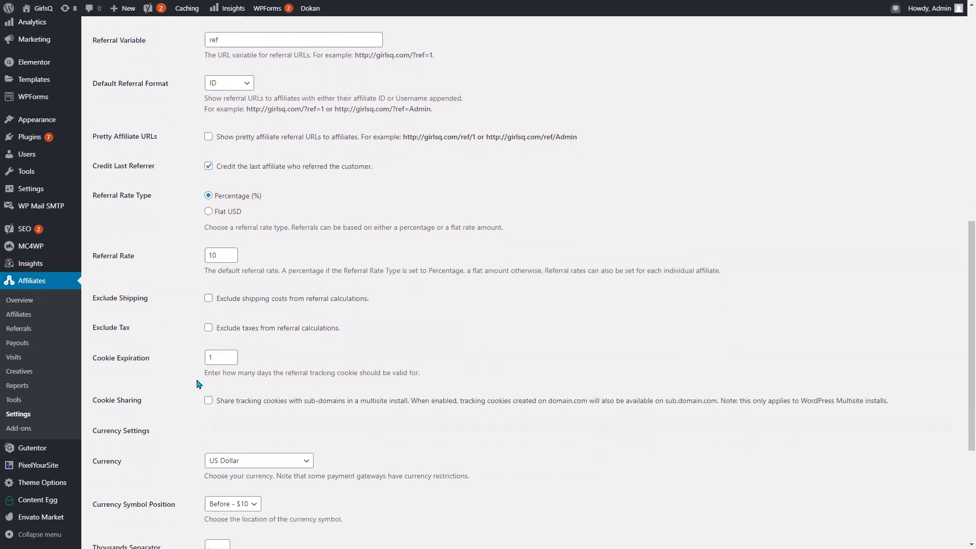
pyautogui.scroll(-1, 198, 374)
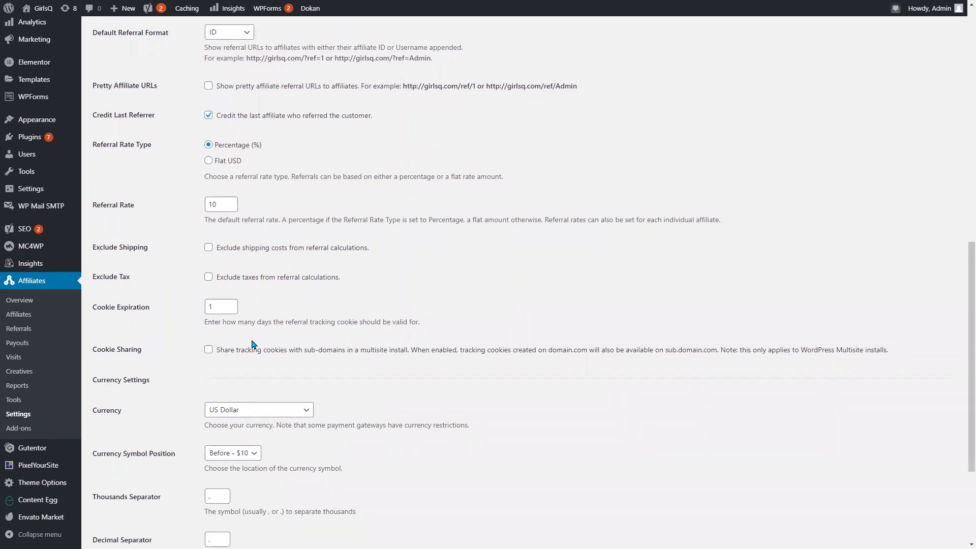
# Set the Cookie Expiration of the referral tracking cookie to 7 days
pyautogui.click(218, 308)
pyautogui.moveTo(218, 307); pyautogui.dragTo(187, 317)
pyautogui.click(187, 318)
pyautogui.doubleClick(207, 308)
pyautogui.write('7')
pyautogui.click(186, 331)
# Set the currency to Bangladeshi Taka and keep the currency symbol position at Before - $10
pyautogui.scroll(-1, 189, 360)
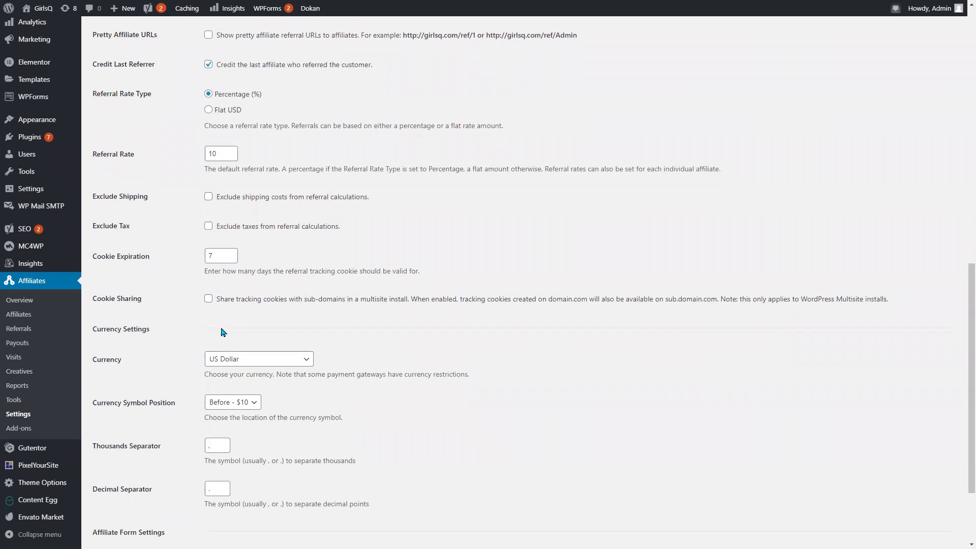
pyautogui.click(255, 365)
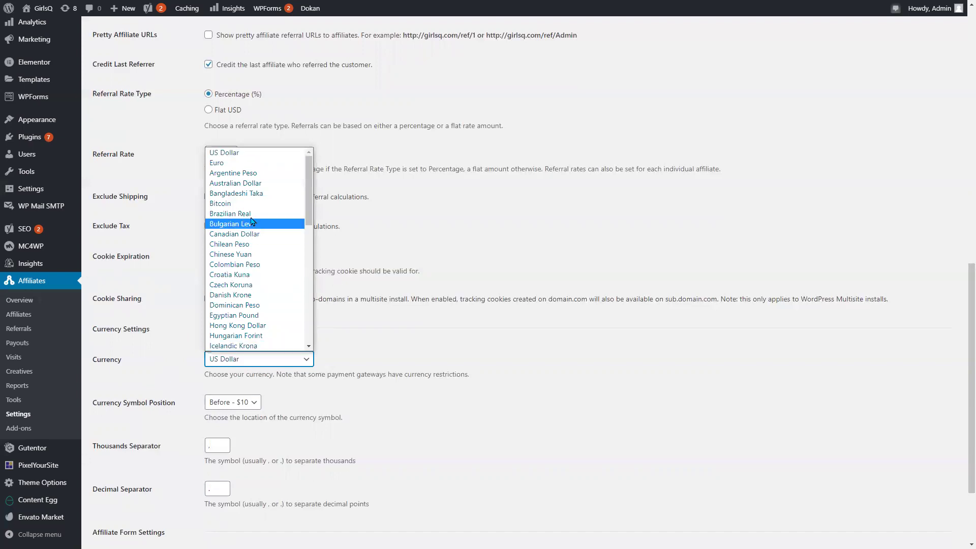
pyautogui.click(252, 194)
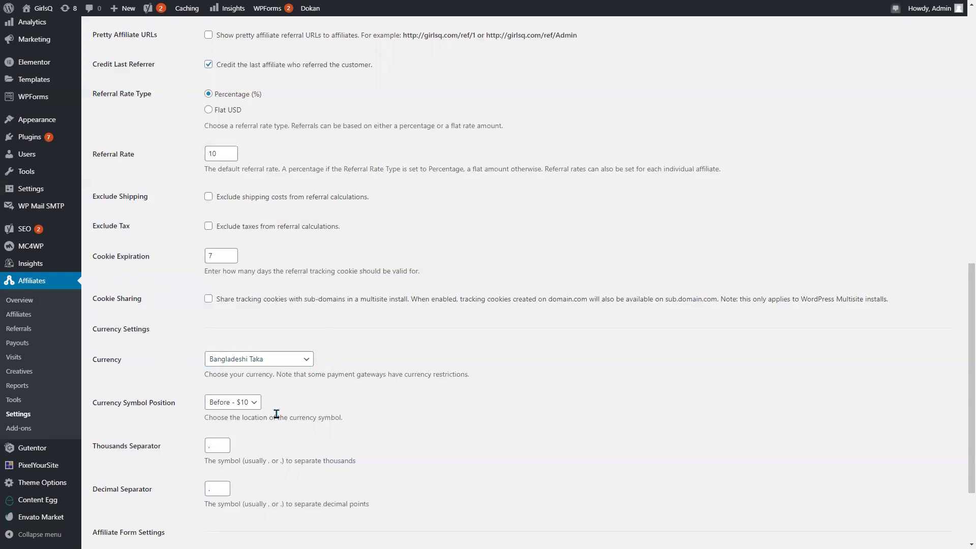
pyautogui.click(237, 408)
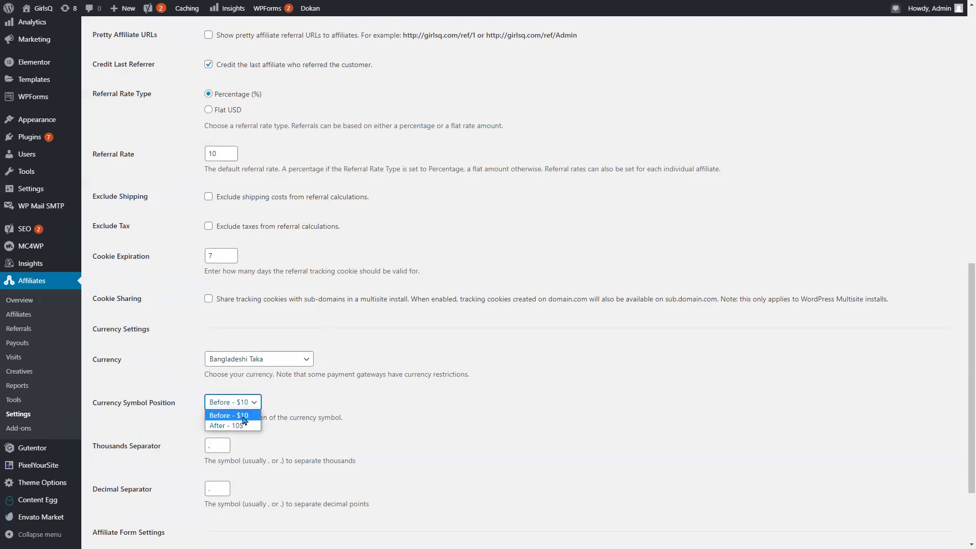
pyautogui.click(437, 409)
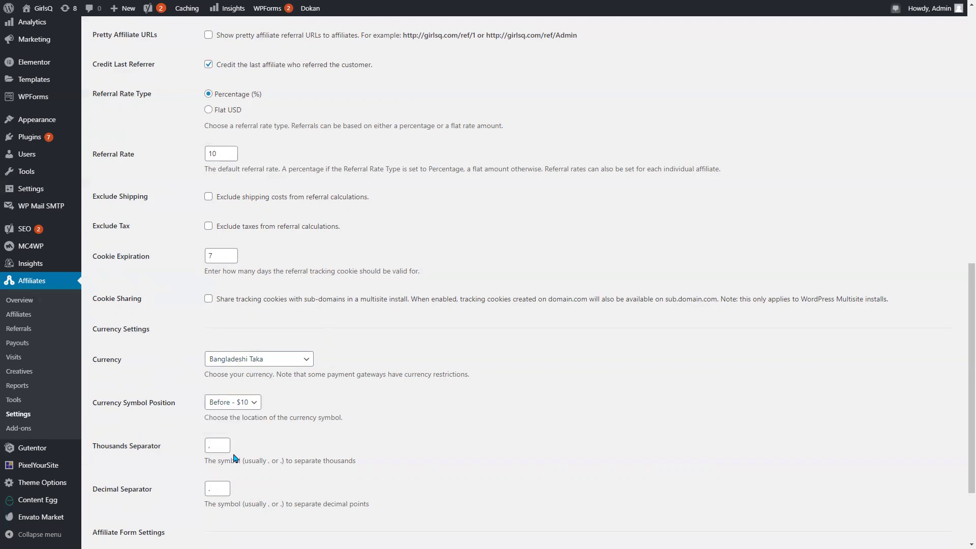
# Choose Affiliate Registration Form and Affiliate Login Form for the Affiliate Area Forms and save the general settings
pyautogui.scroll(-1, 193, 376)
pyautogui.scroll(-1, 188, 391)
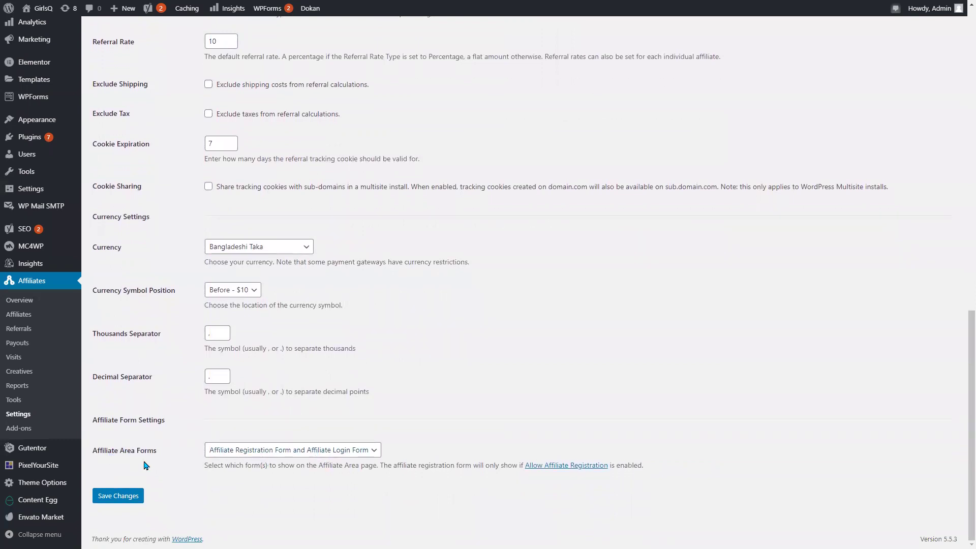
pyautogui.click(248, 452)
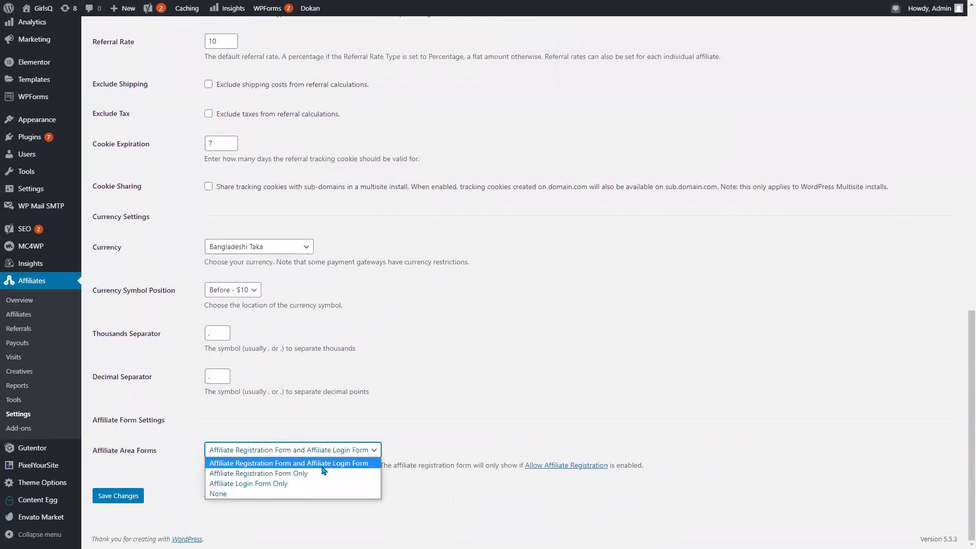
pyautogui.click(357, 463)
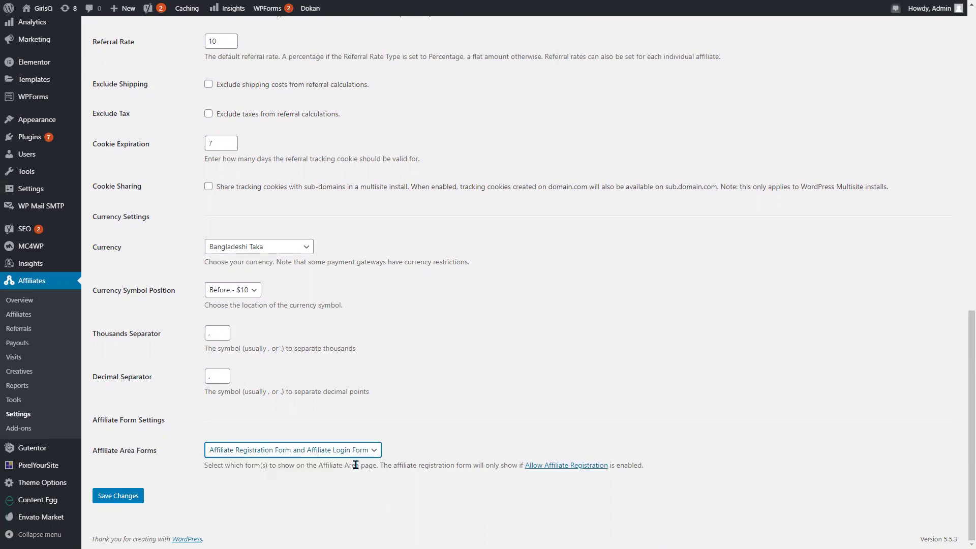
pyautogui.click(120, 496)
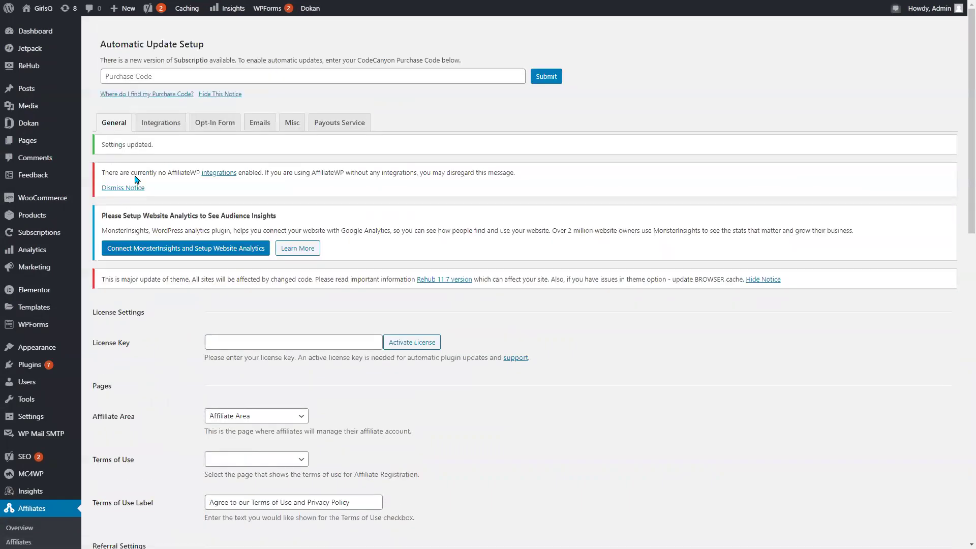
# Enable the WooCommerce integration for AffiliateWP and save the integration settings
pyautogui.click(165, 126)
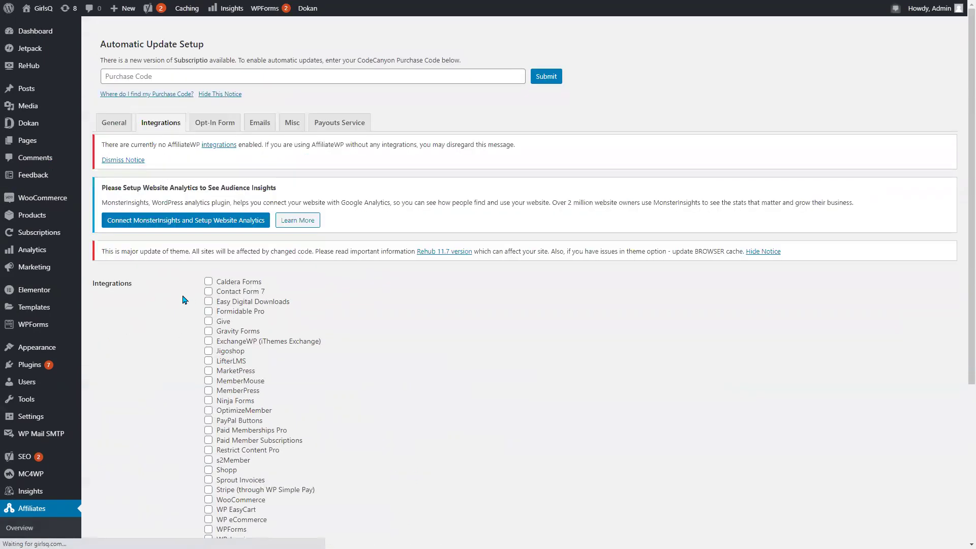
pyautogui.scroll(-1, 175, 290)
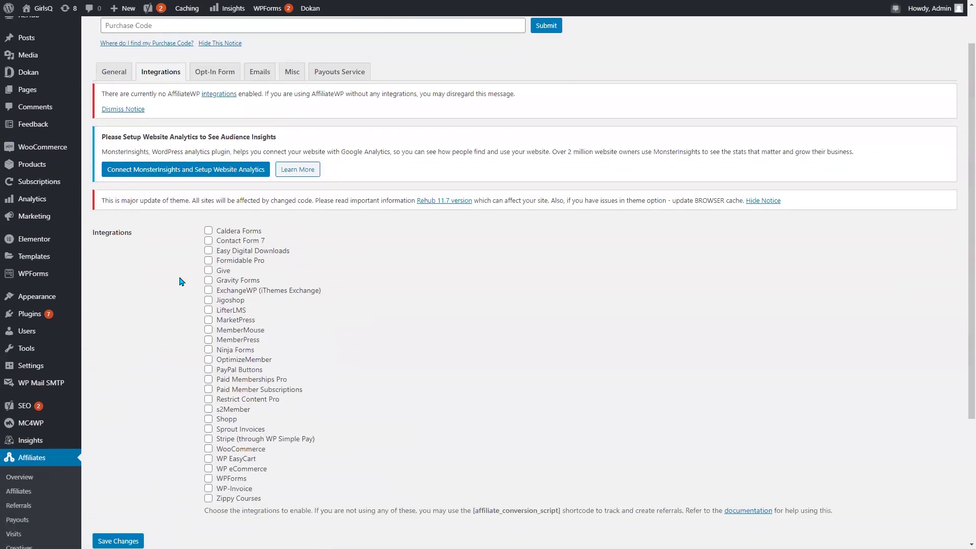
pyautogui.scroll(-1, 185, 291)
pyautogui.scroll(-1, 185, 292)
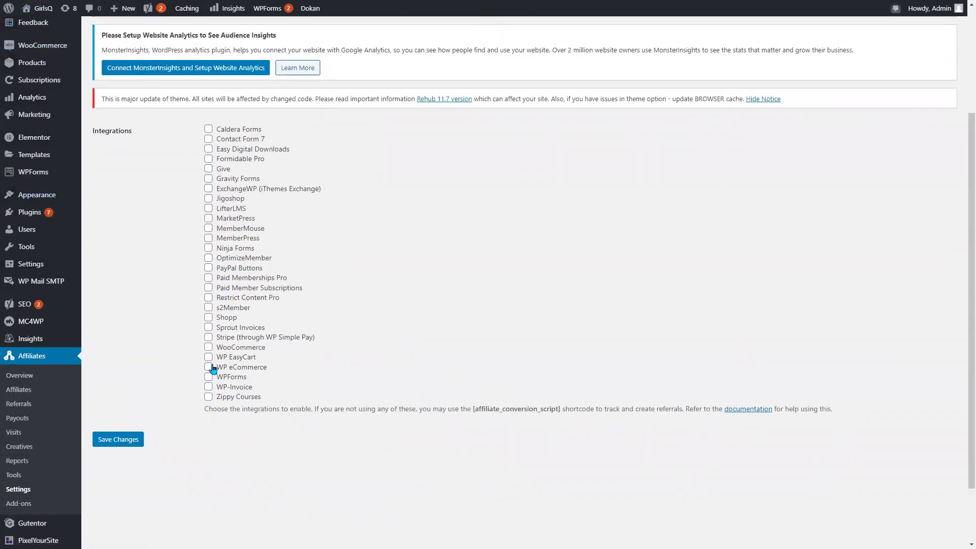
pyautogui.click(208, 347)
pyautogui.click(123, 440)
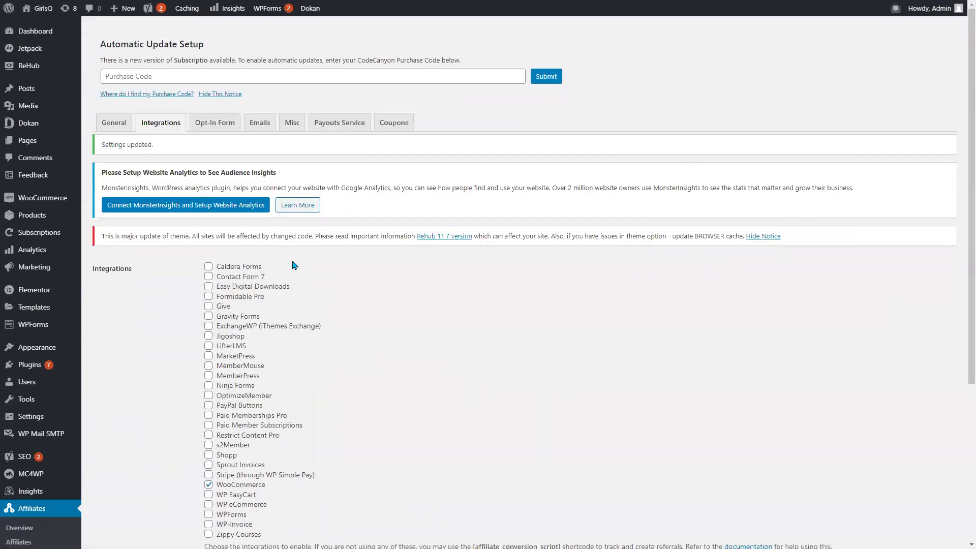
pyautogui.scroll(-3, 214, 335)
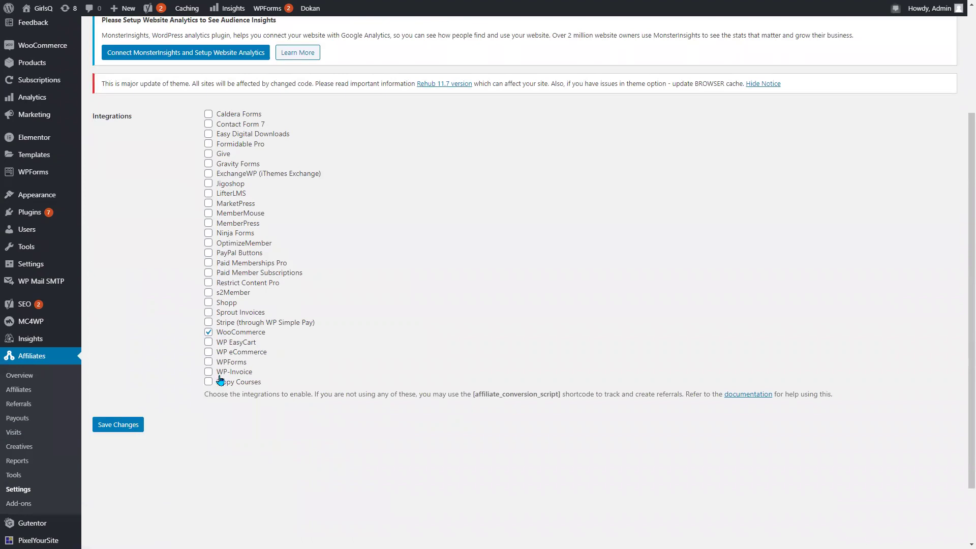
pyautogui.click(133, 425)
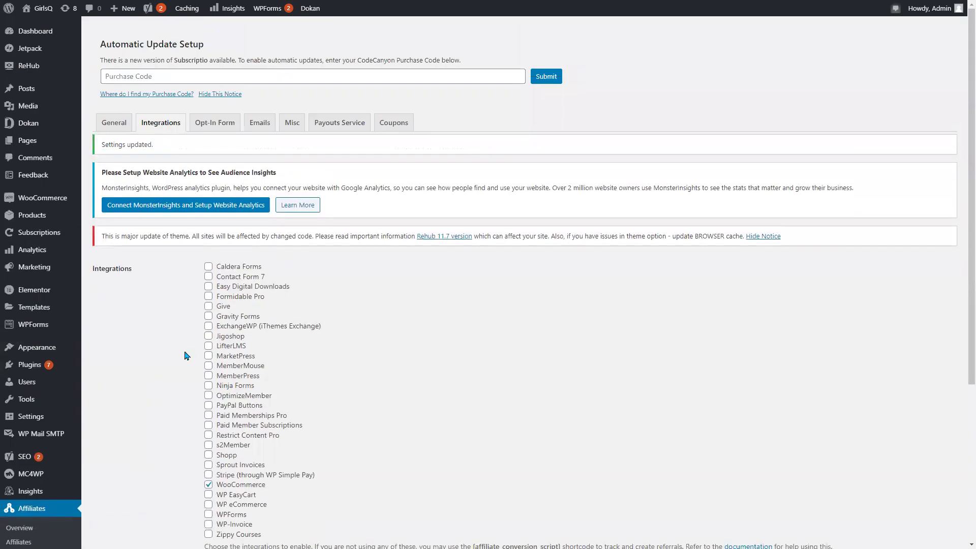
# Look over the Opt-In Form settings, including the referral amount, referral status and opt-in success message
pyautogui.click(220, 126)
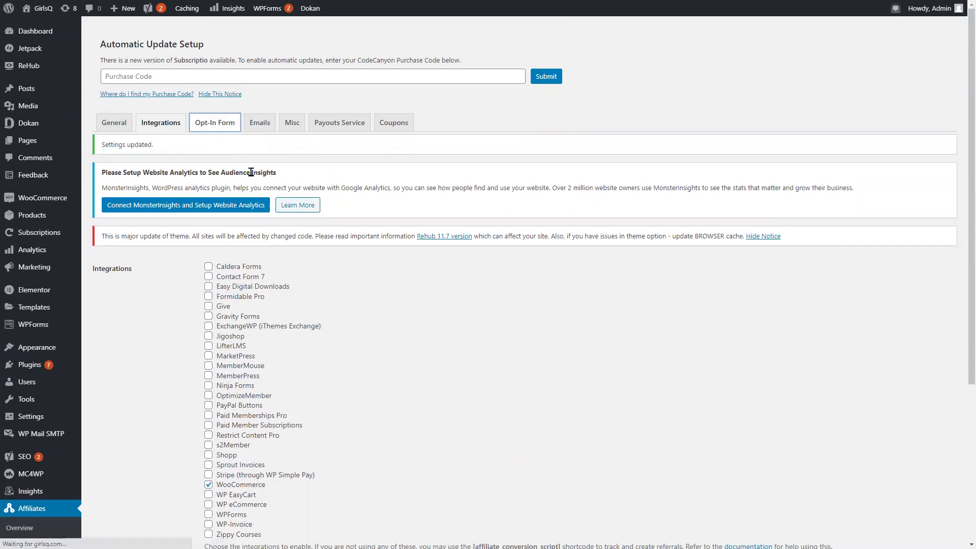
pyautogui.scroll(-3, 199, 252)
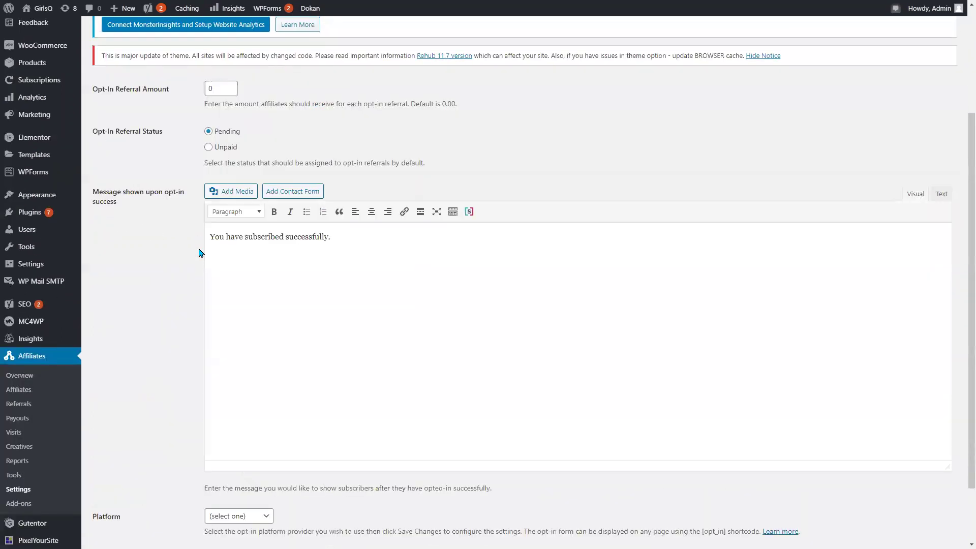
pyautogui.click(270, 237)
pyautogui.scroll(-2, 322, 243)
pyautogui.scroll(1, 310, 203)
pyautogui.scroll(3, 321, 231)
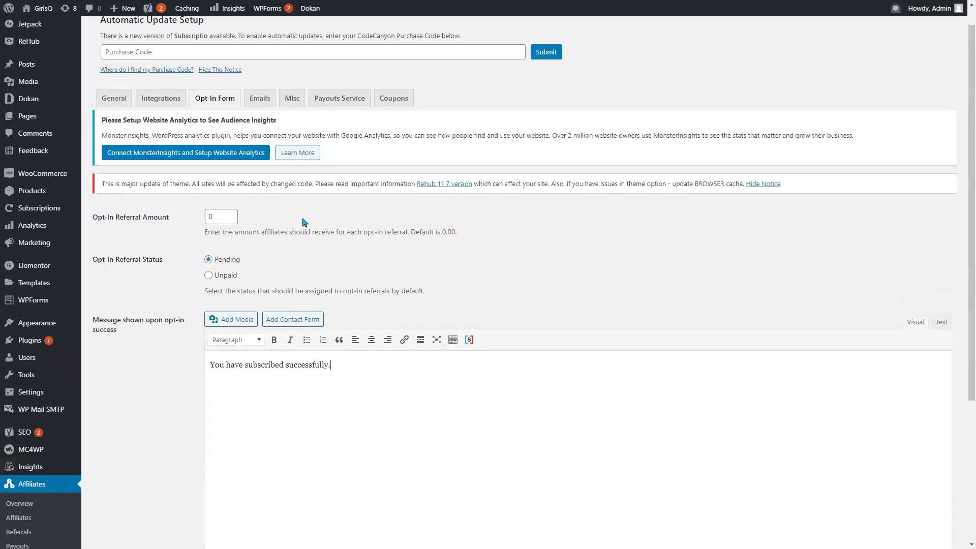
# Review the email options, notification settings and registration email for the affiliate manager, including its template tags
pyautogui.click(259, 101)
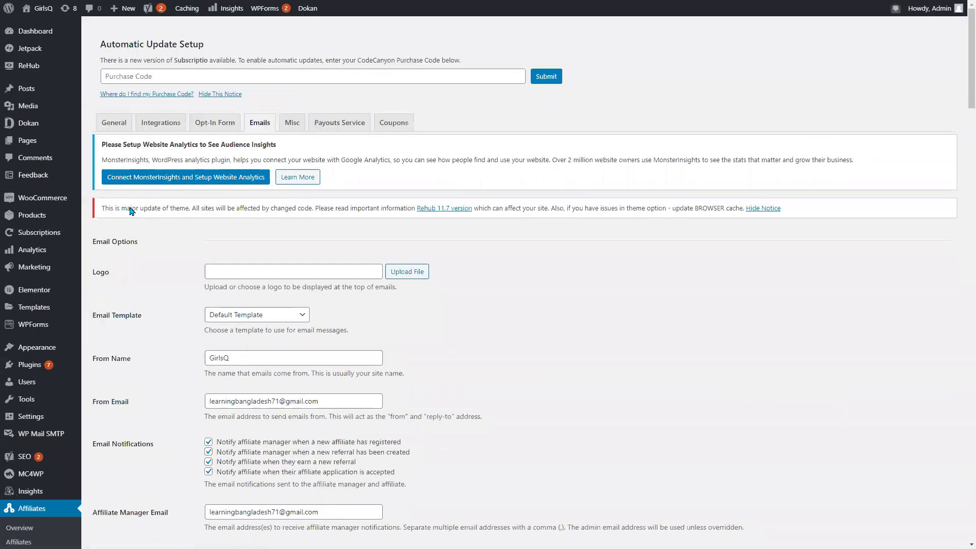
pyautogui.scroll(-2, 132, 211)
pyautogui.scroll(-1, 218, 242)
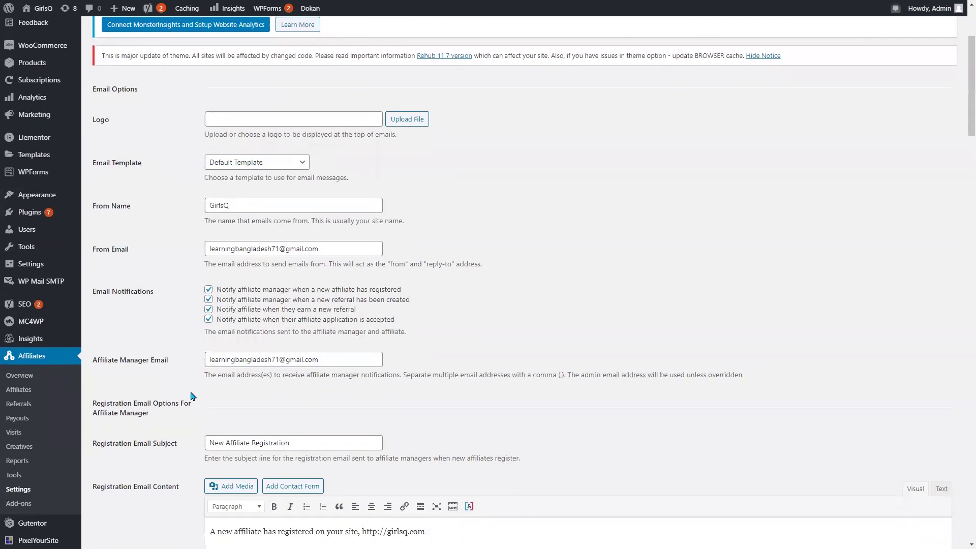
pyautogui.scroll(-4, 192, 396)
pyautogui.moveTo(213, 328); pyautogui.dragTo(349, 328)
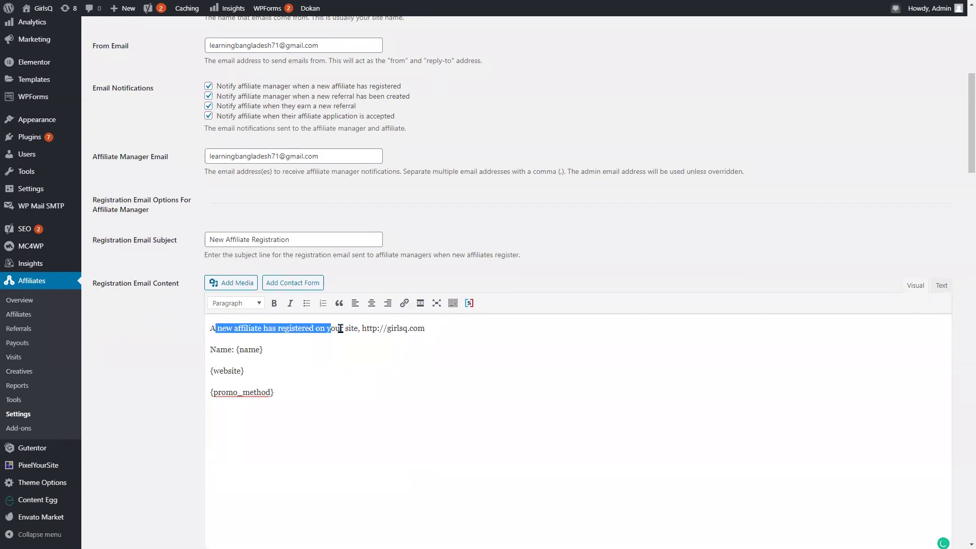
pyautogui.scroll(-6, 268, 352)
pyautogui.scroll(-4, 271, 356)
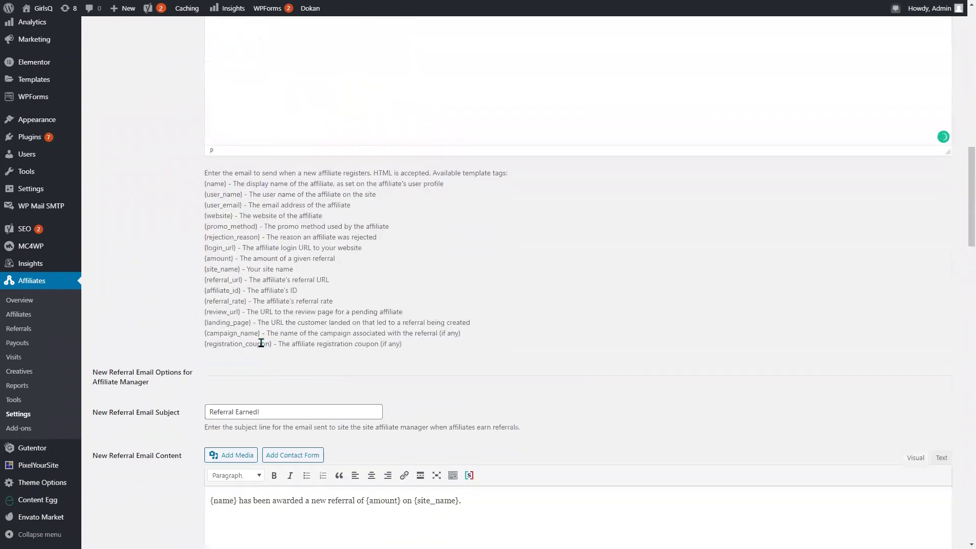
# Review the new referral emails for the manager and affiliate, and the application accepted email content
pyautogui.scroll(-2, 276, 345)
pyautogui.doubleClick(230, 305)
pyautogui.scroll(-10, 370, 249)
pyautogui.scroll(-2, 365, 246)
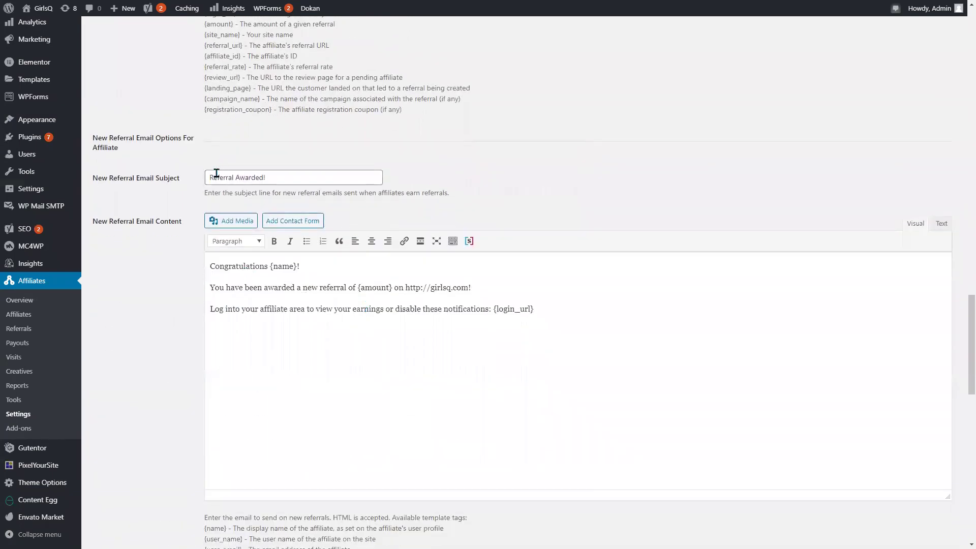
pyautogui.moveTo(214, 266); pyautogui.dragTo(510, 311)
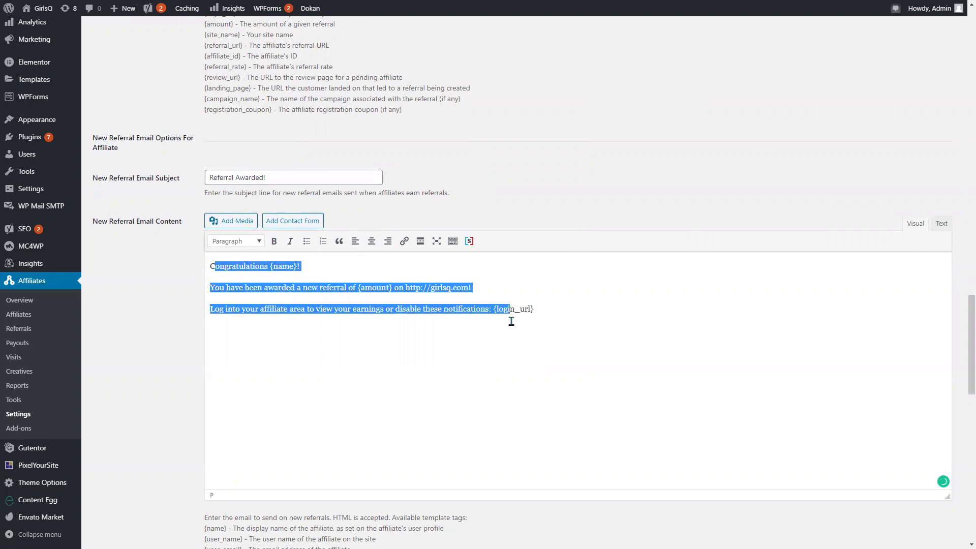
pyautogui.scroll(-3, 481, 371)
pyautogui.scroll(-13, 478, 374)
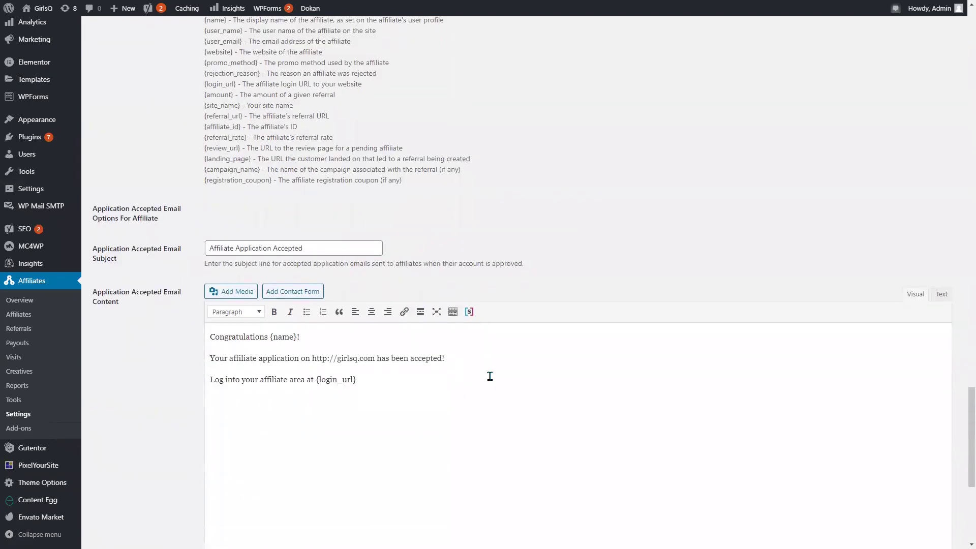
pyautogui.scroll(16, 498, 374)
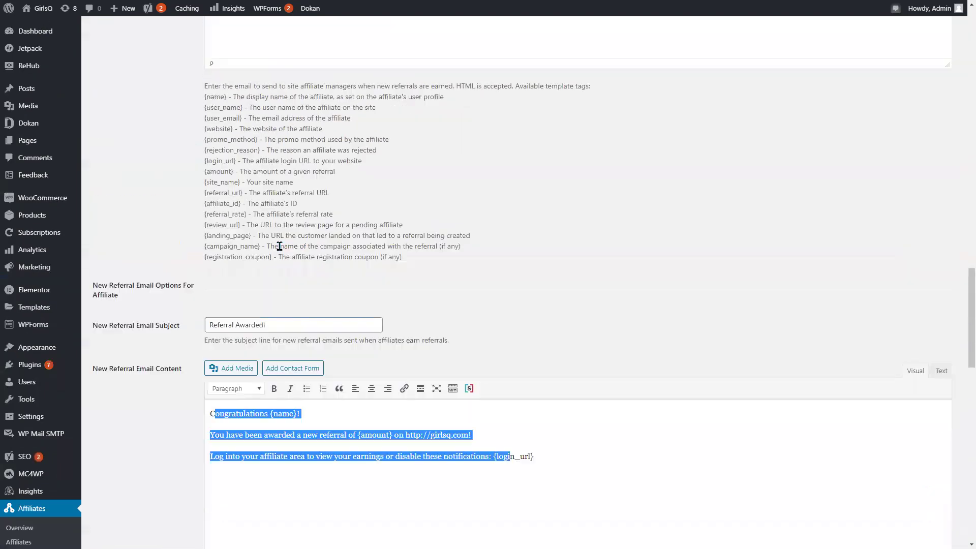
pyautogui.scroll(18, 358, 261)
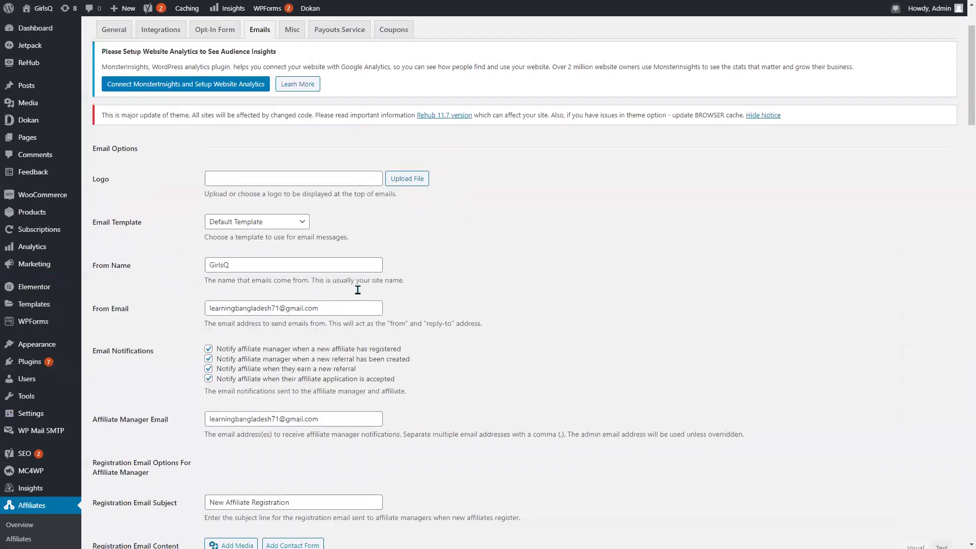
# Examine the subject and body text of the registration email sent to the affiliate manager
pyautogui.scroll(-4, 358, 289)
pyautogui.moveTo(263, 412); pyautogui.dragTo(238, 412)
pyautogui.click(238, 412)
pyautogui.click(229, 414)
pyautogui.moveTo(233, 413); pyautogui.dragTo(203, 392)
pyautogui.click(259, 407)
pyautogui.click(359, 390)
pyautogui.write(',')
pyautogui.click(303, 473)
pyautogui.moveTo(216, 305); pyautogui.dragTo(250, 300)
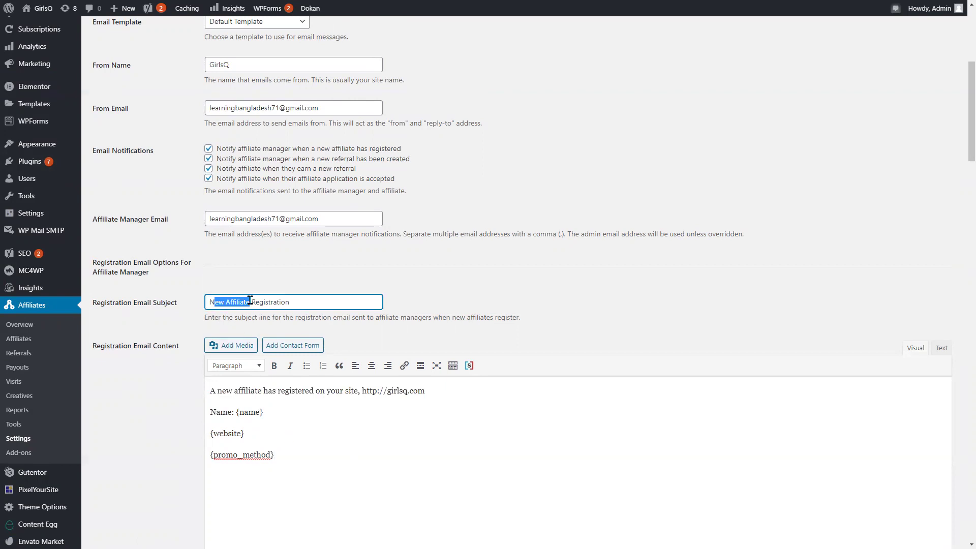
pyautogui.click(347, 279)
pyautogui.scroll(1, 242, 265)
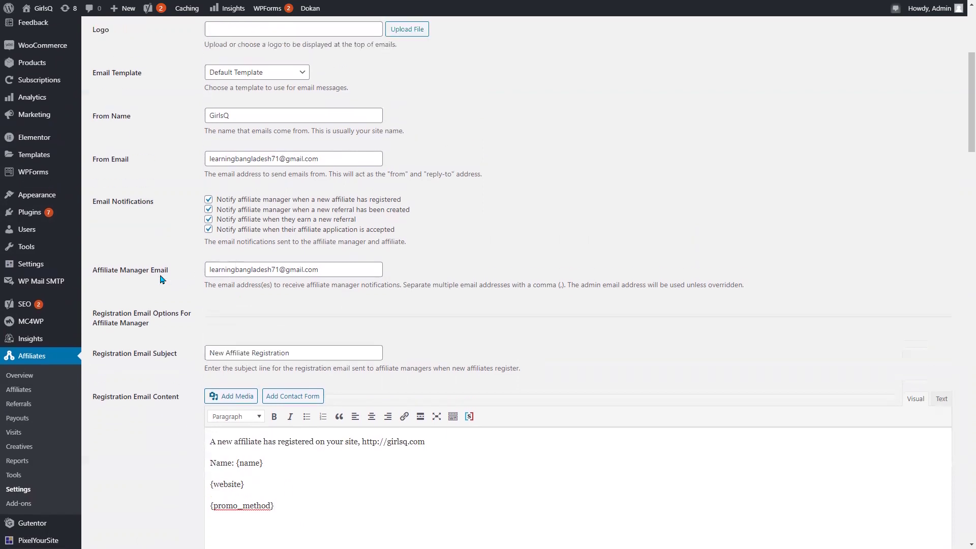
# Set the email logo to the GirlsQ.png image from the media library
pyautogui.scroll(2, 175, 203)
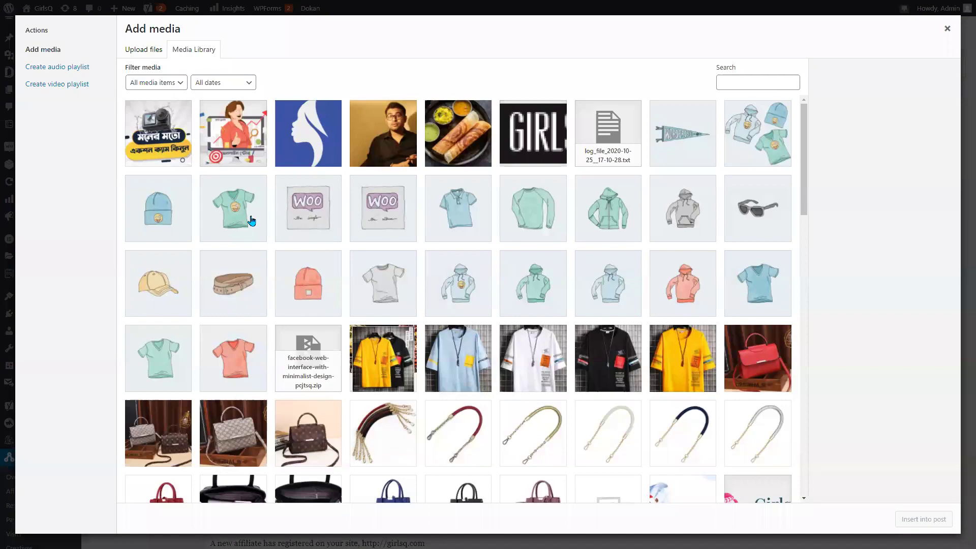
pyautogui.click(946, 34)
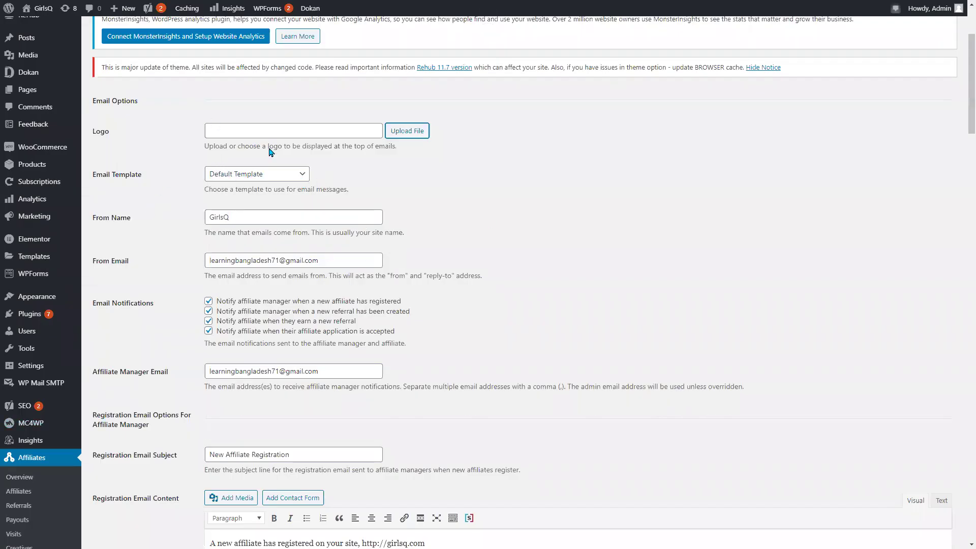
pyautogui.click(405, 133)
pyautogui.scroll(-7, 320, 213)
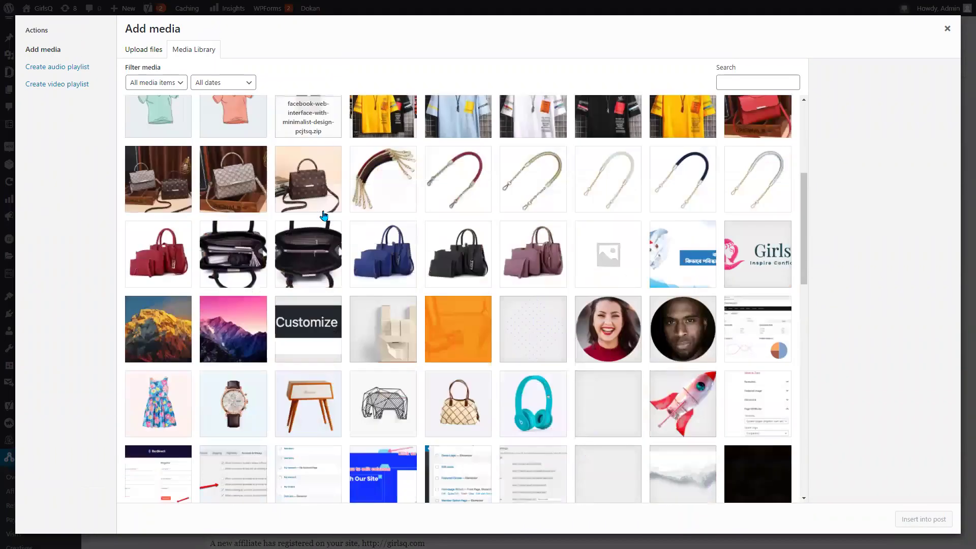
pyautogui.scroll(-2, 335, 219)
pyautogui.scroll(5, 779, 339)
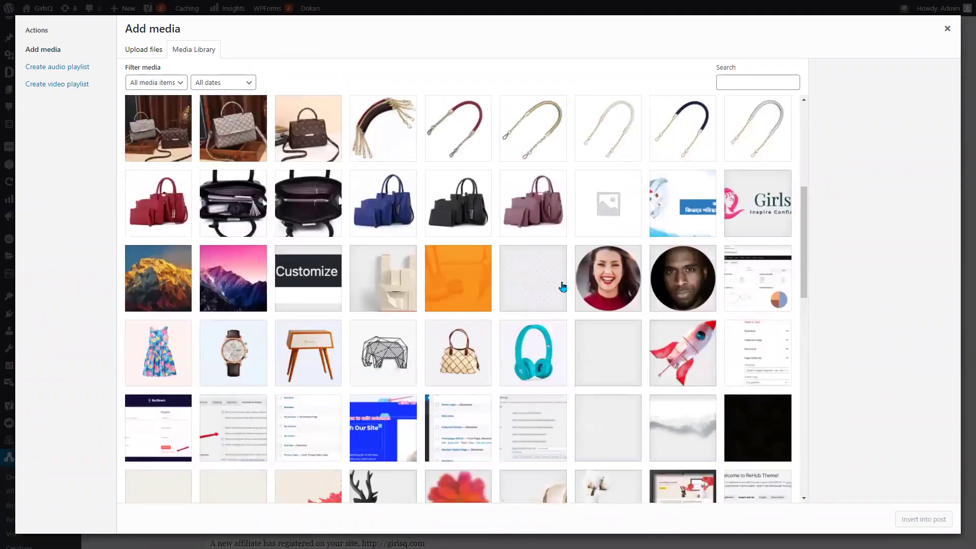
pyautogui.scroll(4, 642, 316)
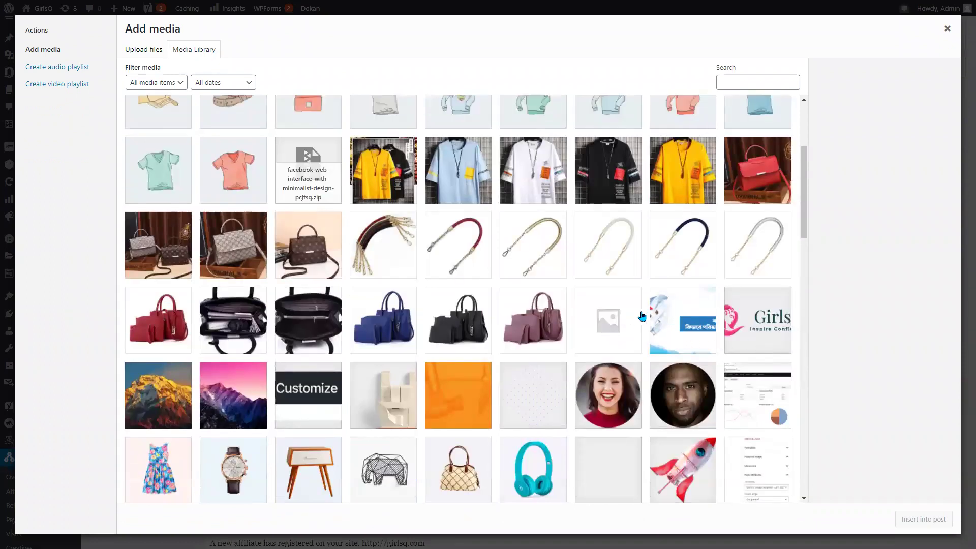
pyautogui.click(516, 151)
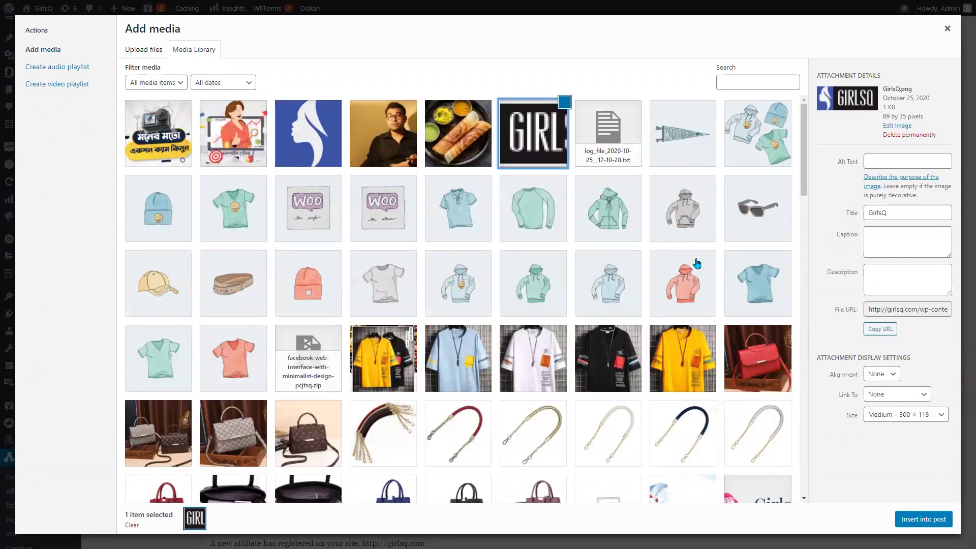
pyautogui.click(921, 521)
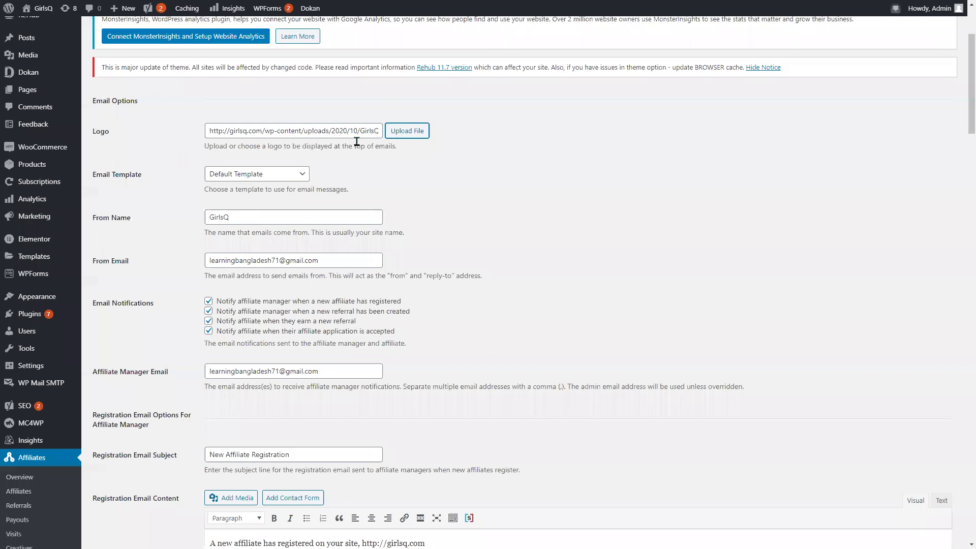
# Check the available email templates, keep Default Template, and save the email settings
pyautogui.scroll(-1, 407, 186)
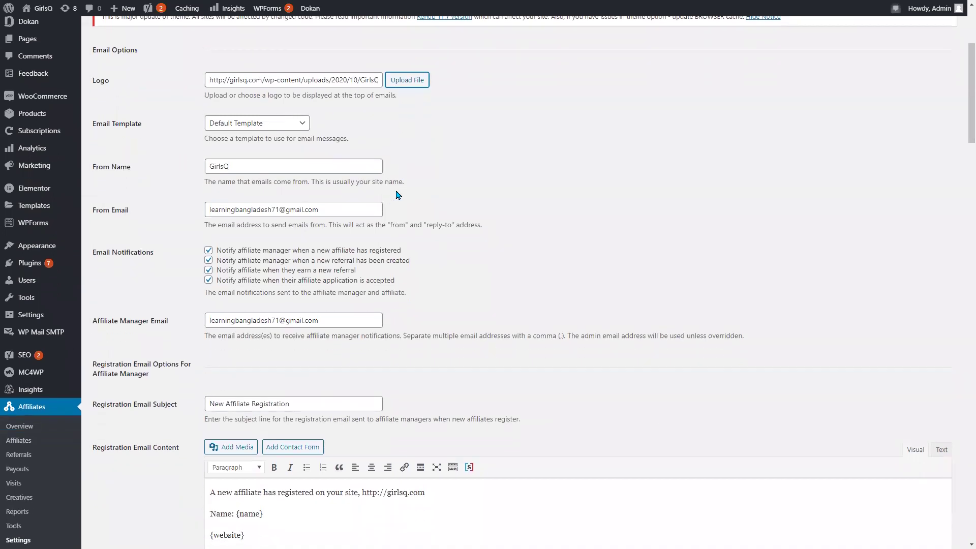
pyautogui.click(265, 127)
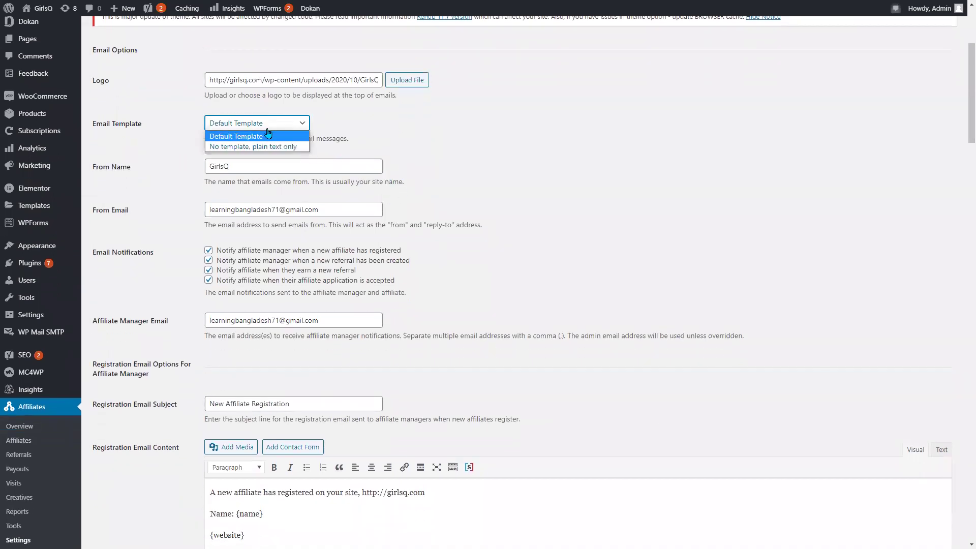
pyautogui.scroll(-15, 406, 152)
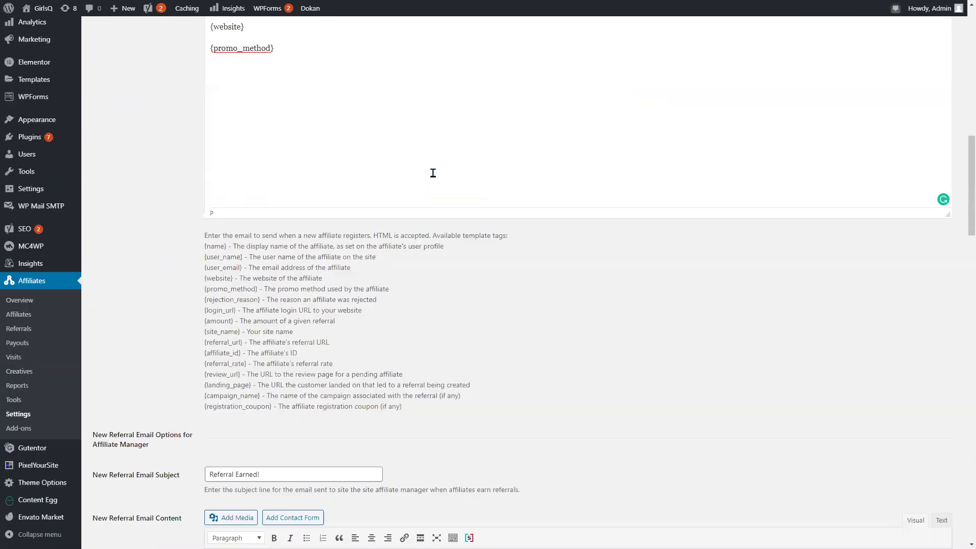
pyautogui.scroll(5, 392, 240)
pyautogui.scroll(-10, 293, 361)
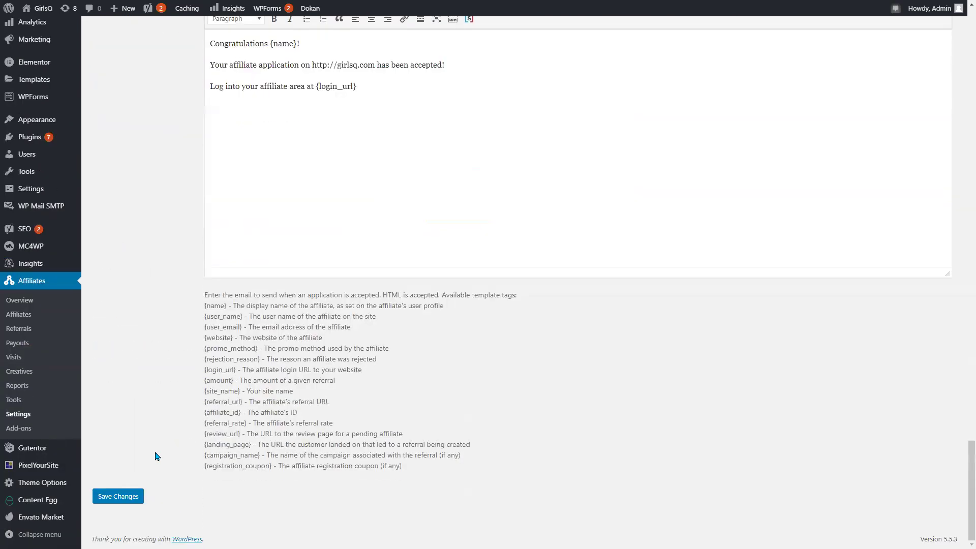
pyautogui.click(136, 494)
# In the Misc settings, allow users to register affiliate accounts themselves and enable automatic registration of new users as affiliates
pyautogui.scroll(20, 196, 270)
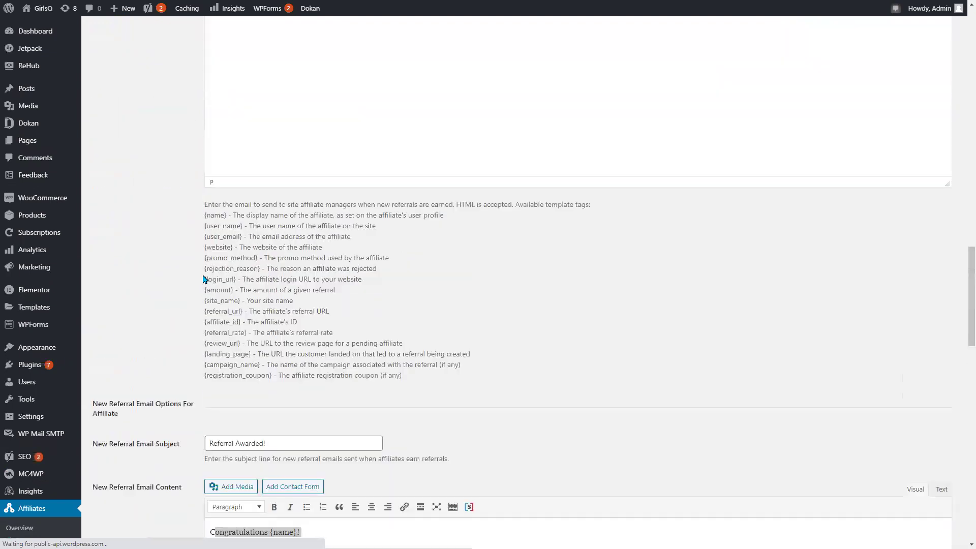
pyautogui.scroll(20, 196, 267)
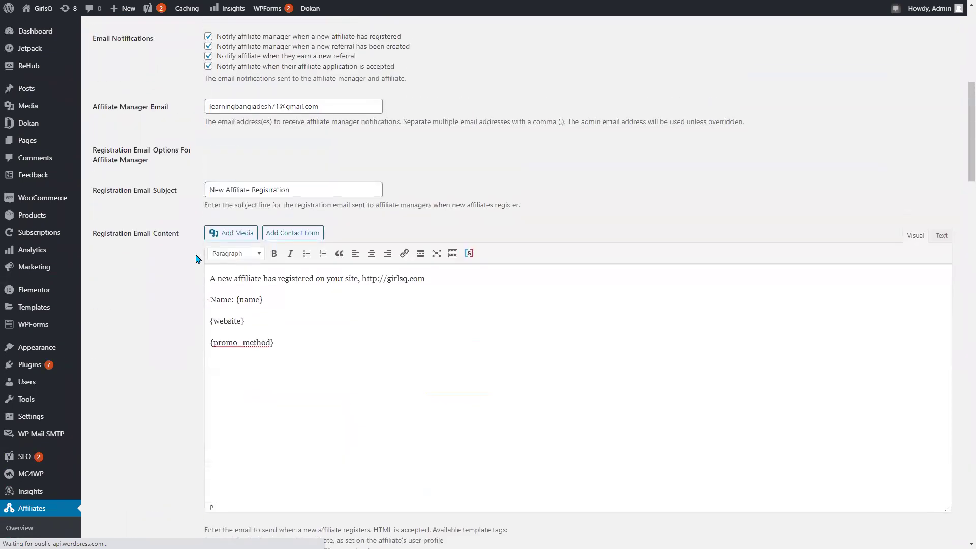
pyautogui.scroll(3, 188, 252)
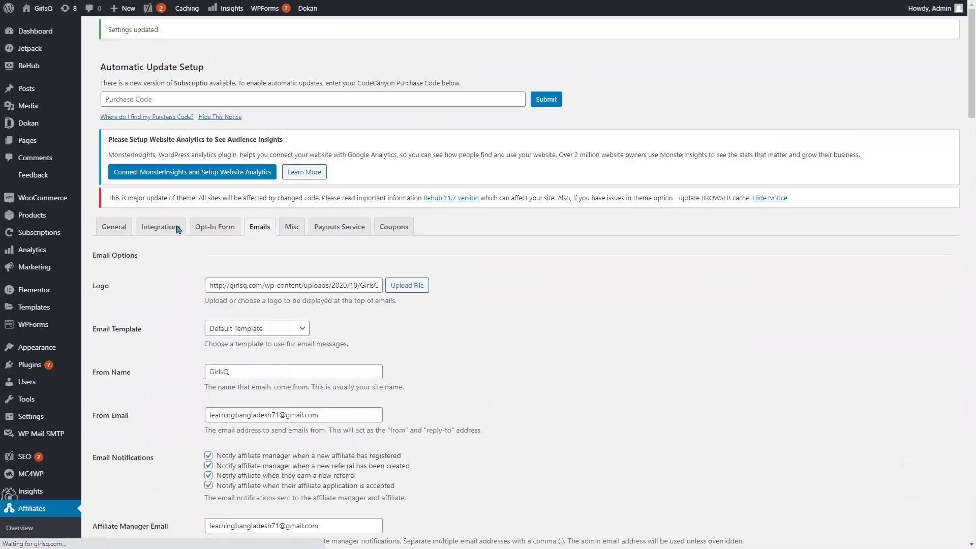
pyautogui.click(299, 127)
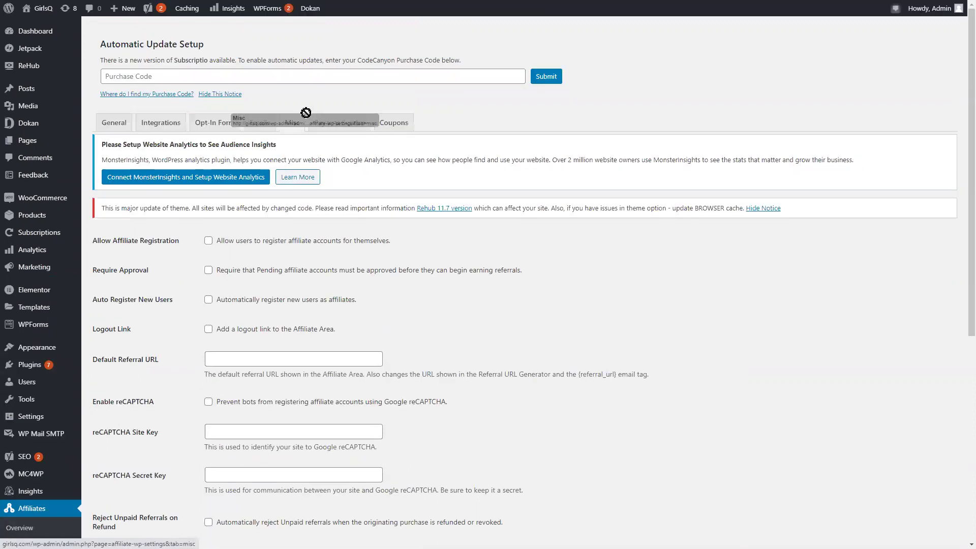
pyautogui.scroll(-1, 224, 189)
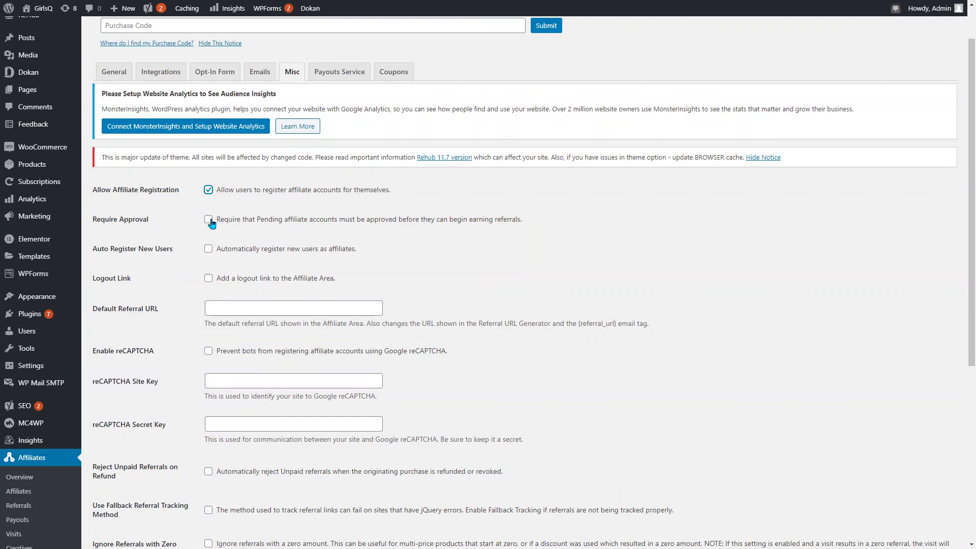
pyautogui.click(210, 250)
# Review the remaining Misc options, including the default referral URL, reCAPTCHA and referral URL blacklist, and save the Misc settings
pyautogui.scroll(-1, 145, 311)
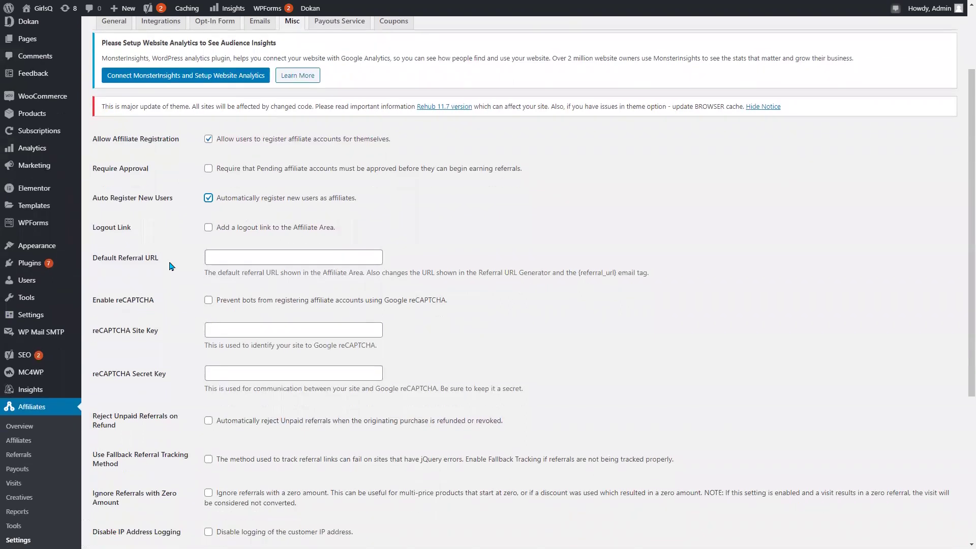
pyautogui.click(249, 257)
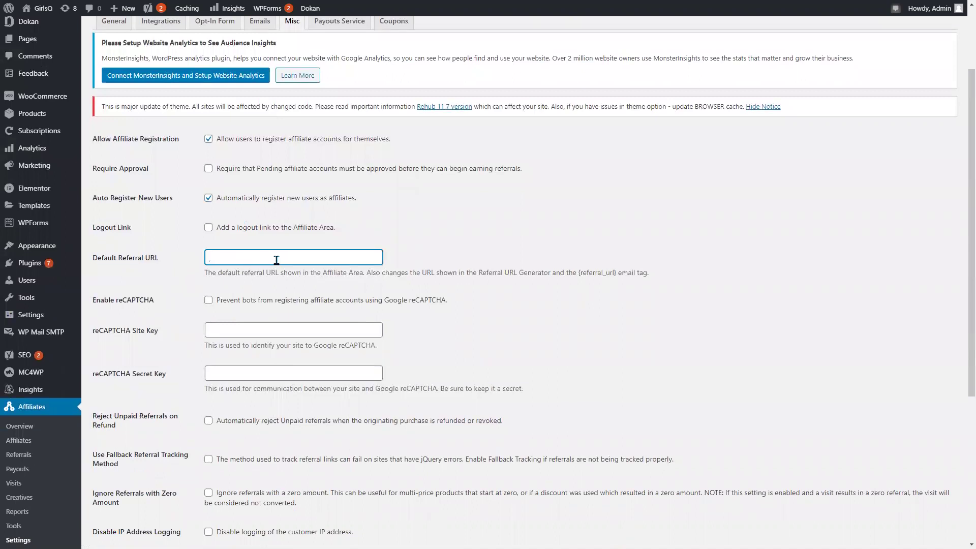
pyautogui.click(456, 251)
pyautogui.scroll(-1, 305, 289)
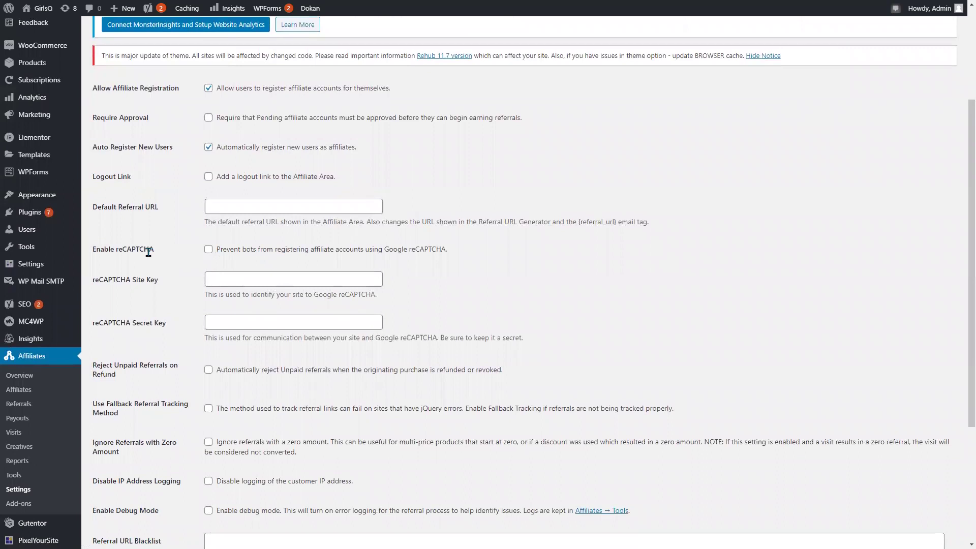
pyautogui.scroll(-2, 234, 279)
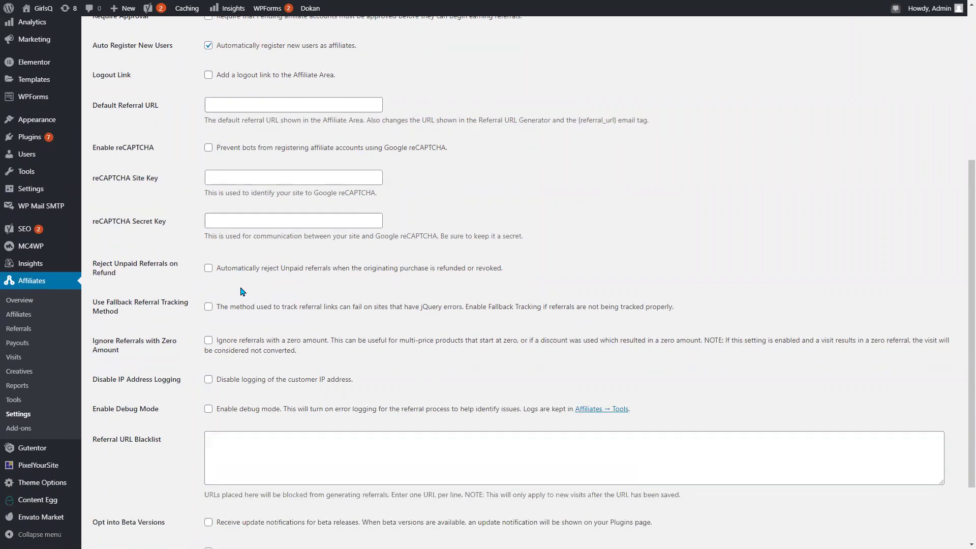
pyautogui.scroll(-1, 242, 292)
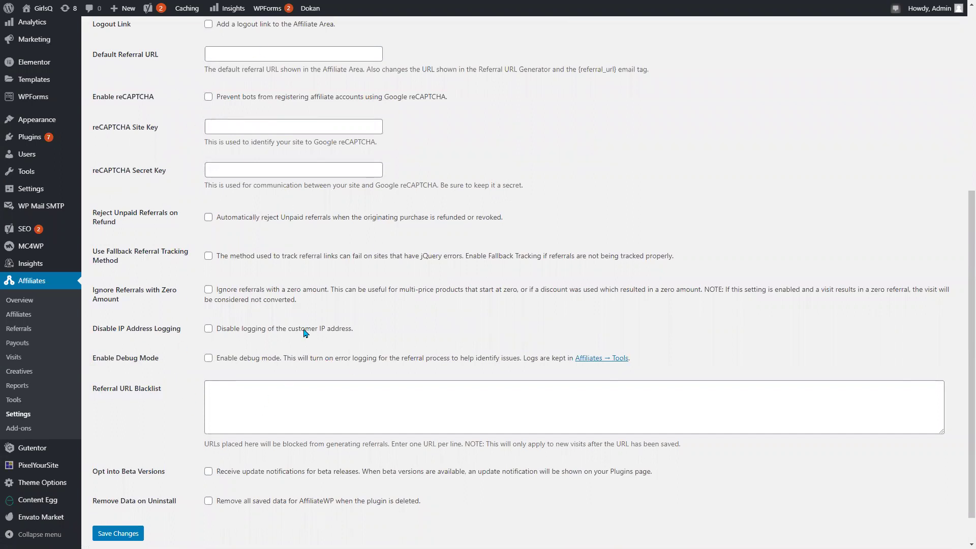
pyautogui.scroll(-1, 239, 399)
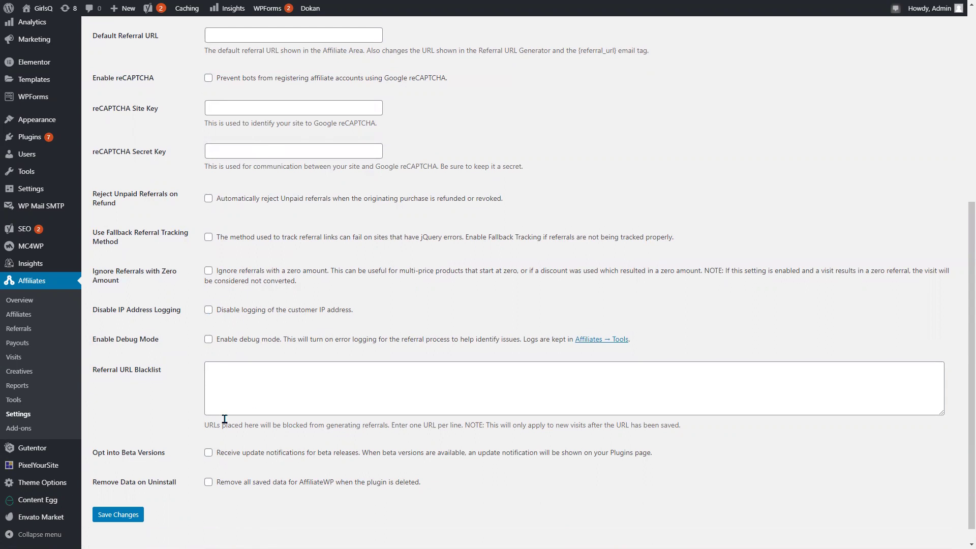
pyautogui.click(126, 501)
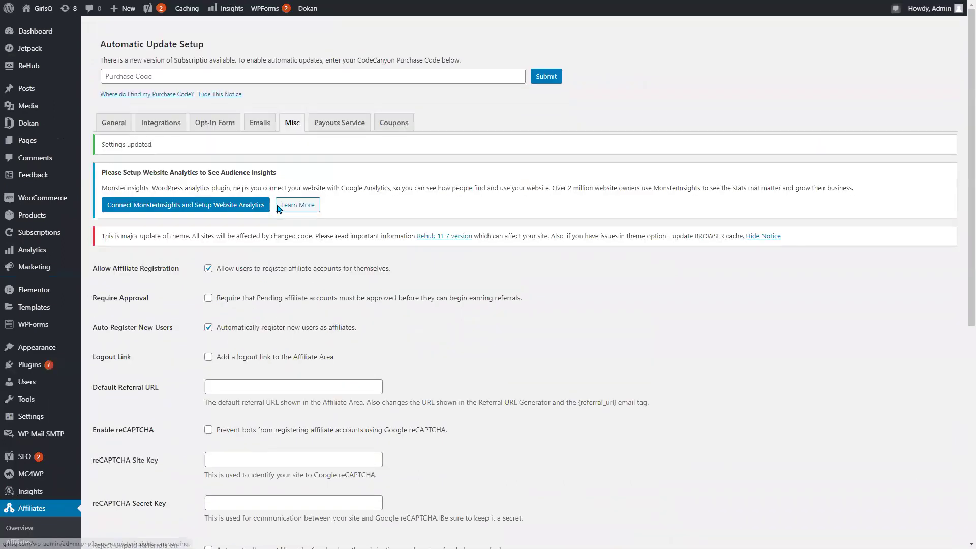
# Look over the Payouts Service settings, including the connection, registration form description and payouts notice
pyautogui.click(336, 131)
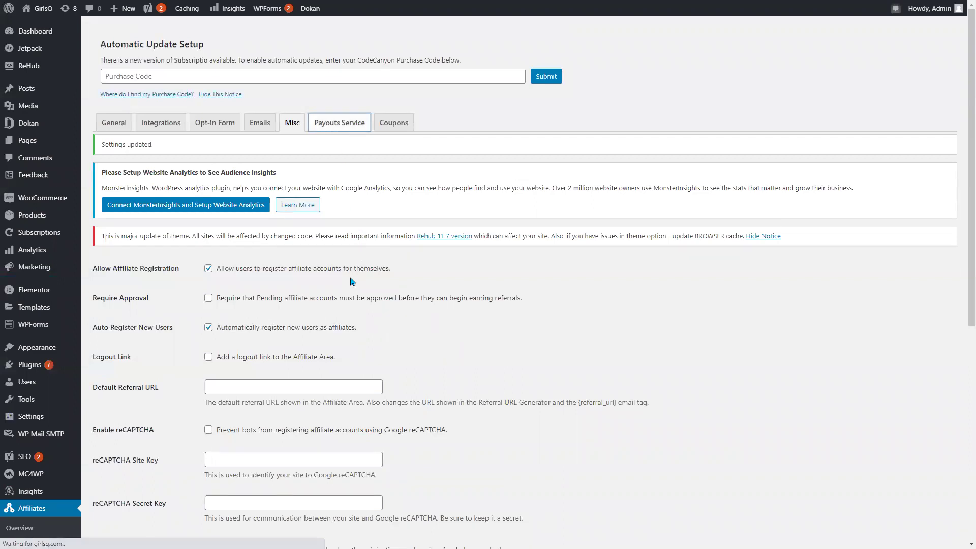
pyautogui.scroll(-2, 325, 269)
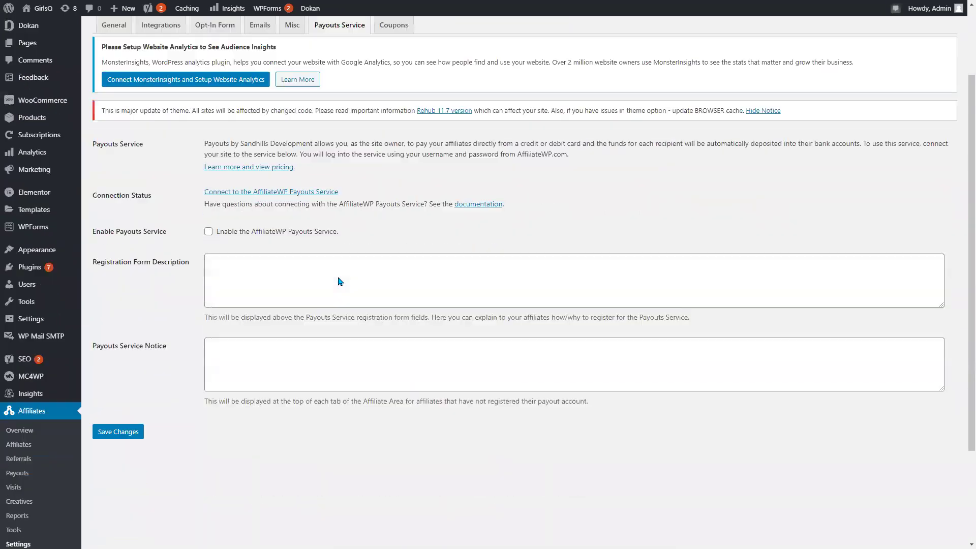
pyautogui.scroll(1, 321, 262)
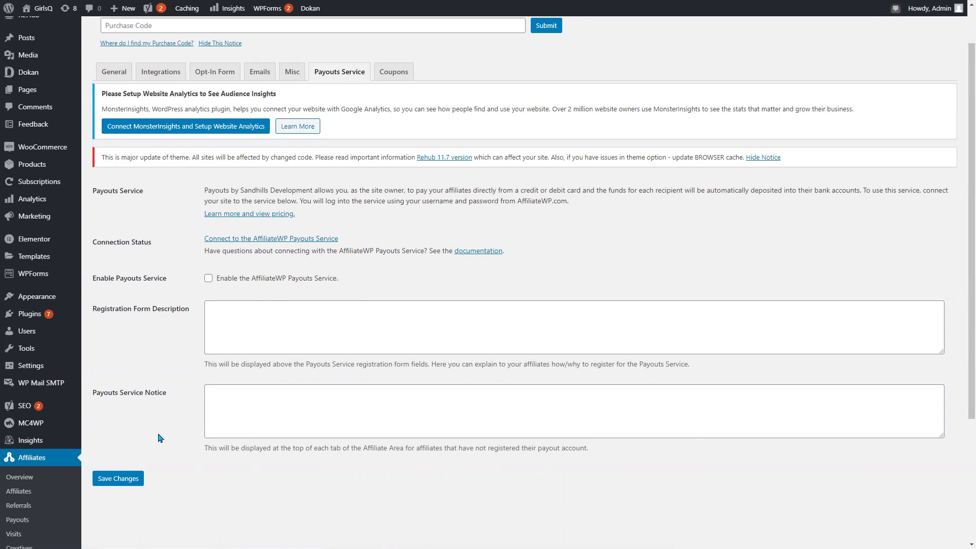
pyautogui.scroll(-2, 158, 436)
pyautogui.scroll(3, 193, 273)
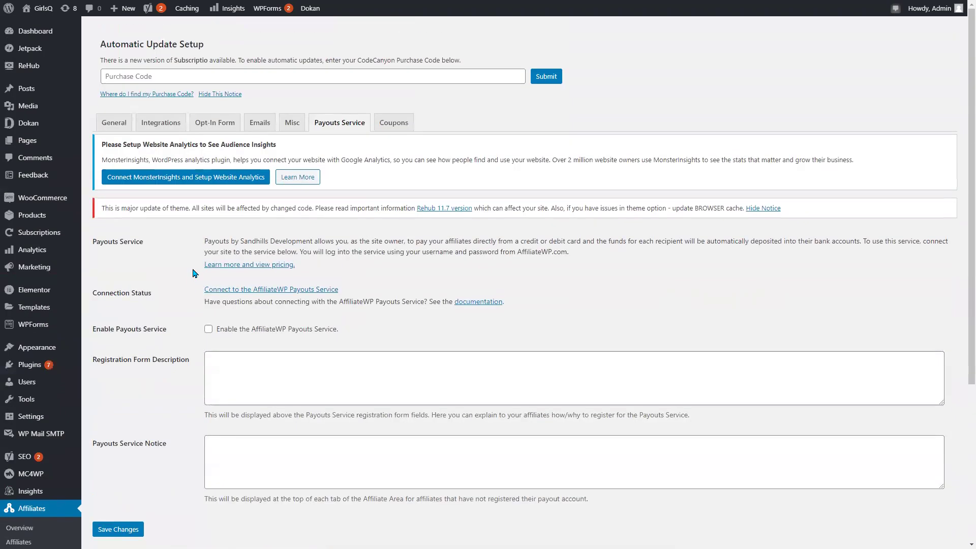
# Look over the dynamic coupon settings, including the available coupon templates and automatic coupon generation
pyautogui.click(405, 125)
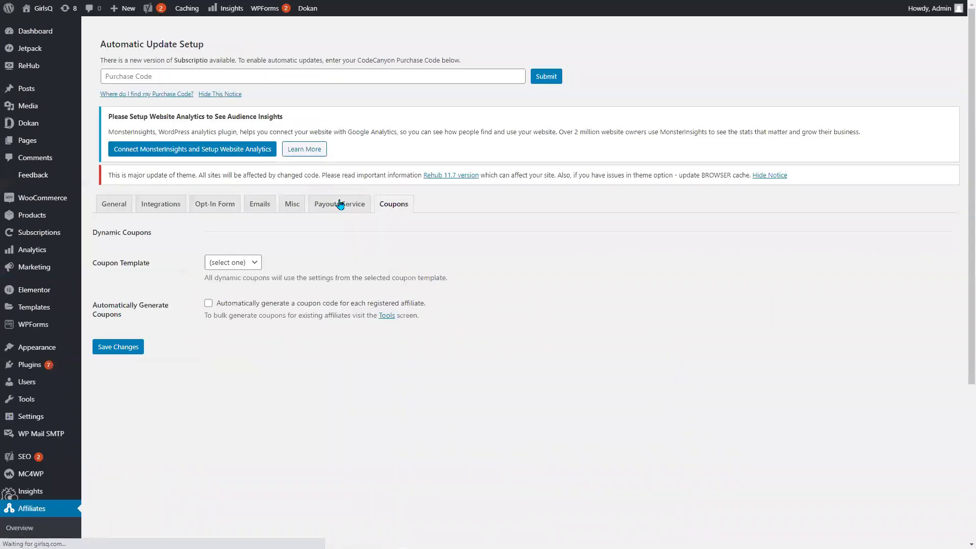
pyautogui.click(247, 274)
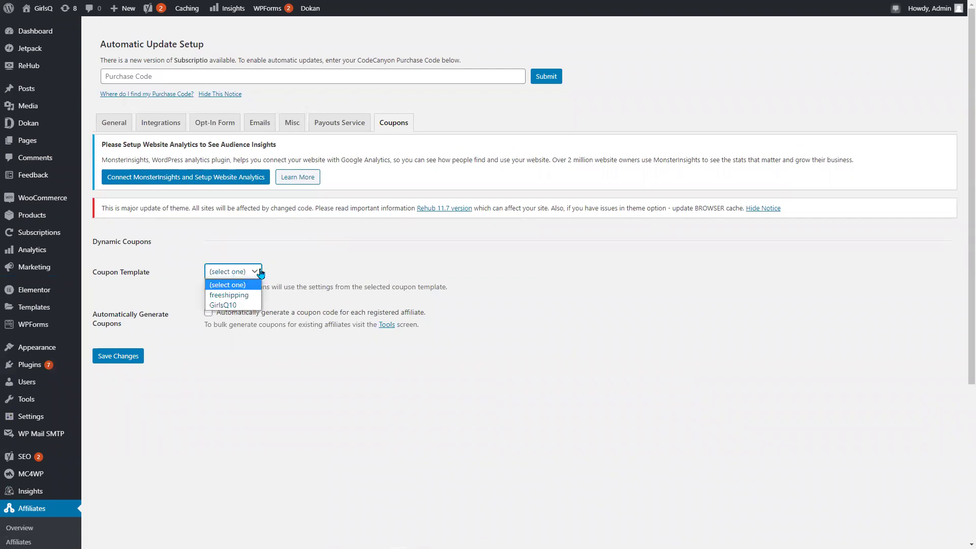
pyautogui.click(198, 253)
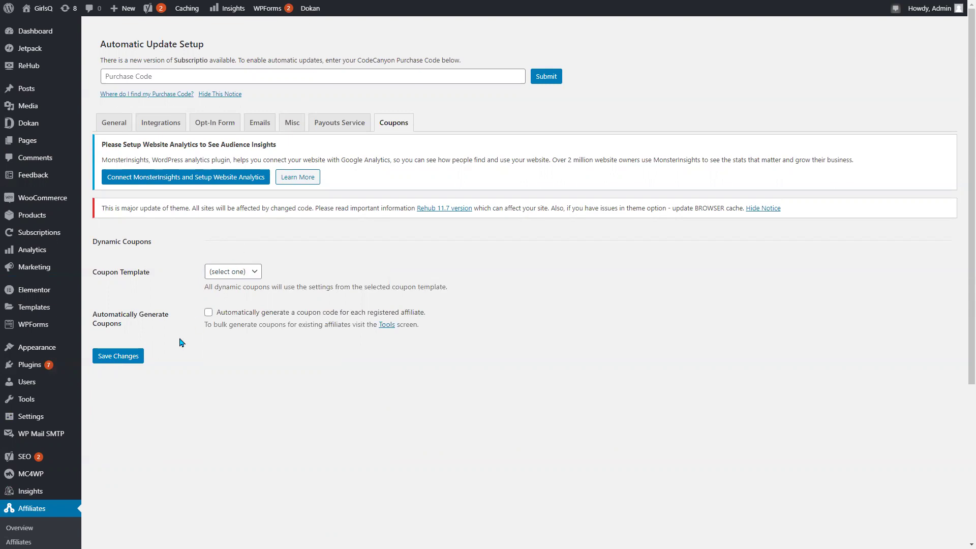
pyautogui.scroll(-2, 173, 331)
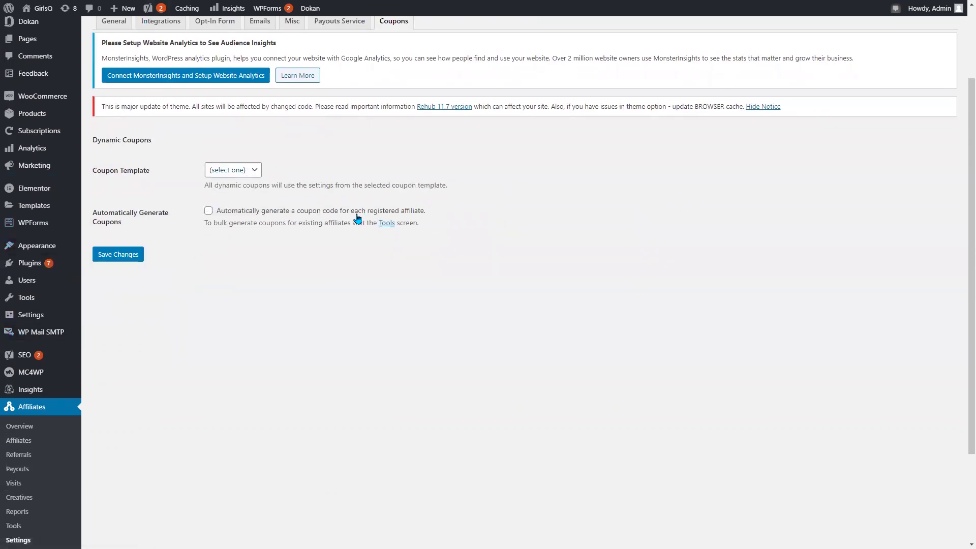
pyautogui.scroll(2, 108, 92)
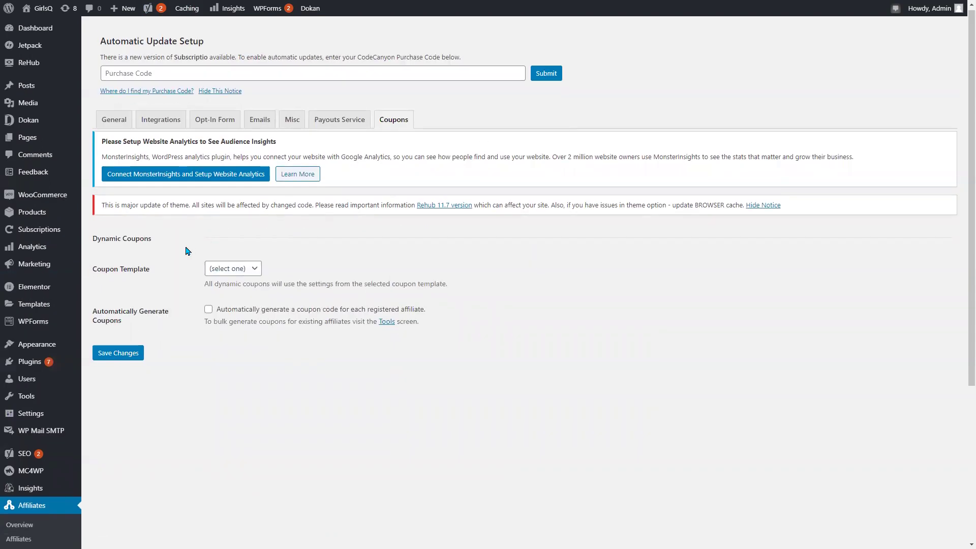
# Examine the affiliate Overview's earnings totals, registrations, referrals and visits, and open the Affiliates list
pyautogui.scroll(-5, 191, 250)
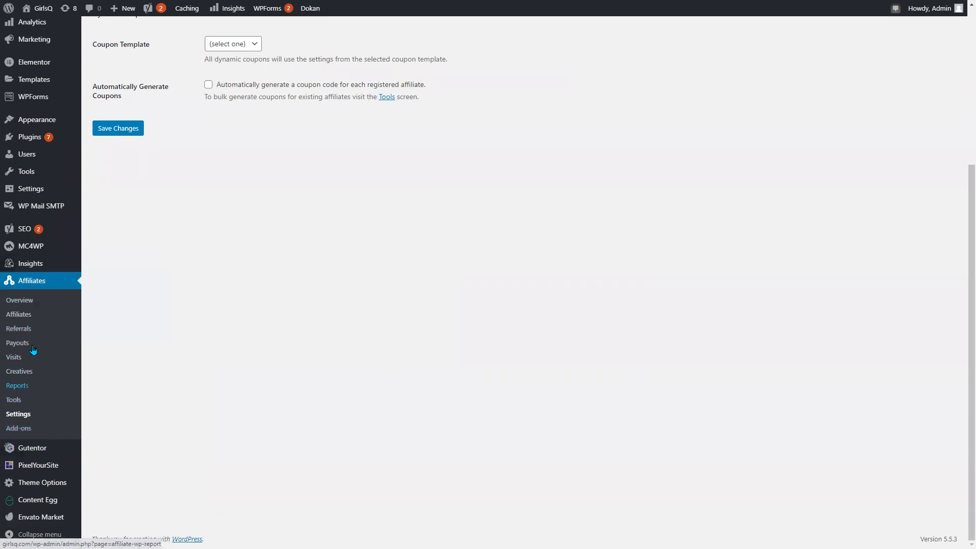
pyautogui.click(20, 301)
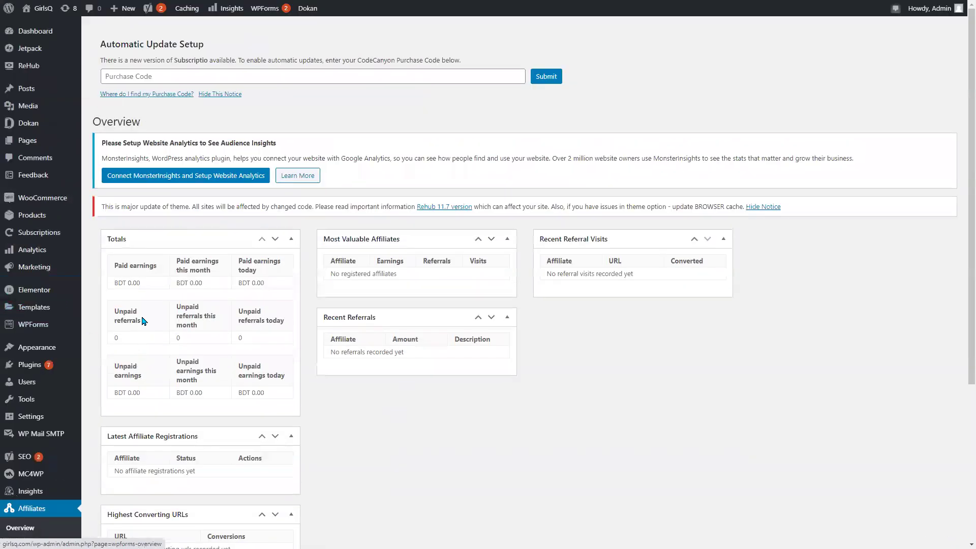
pyautogui.scroll(-3, 142, 313)
pyautogui.scroll(1, 144, 314)
pyautogui.scroll(2, 143, 314)
pyautogui.scroll(-3, 142, 313)
pyautogui.click(17, 390)
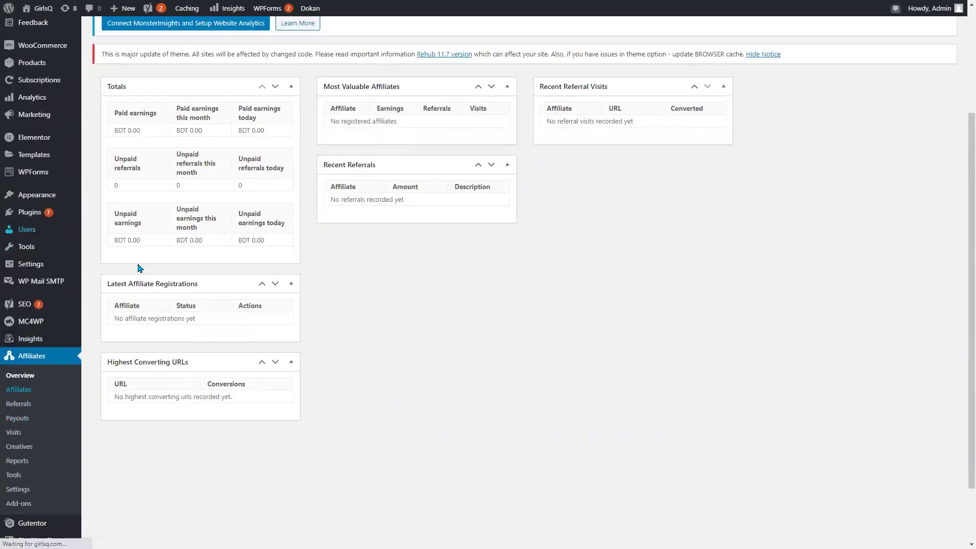
# Look over the Affiliates list and the Referrals page, and open the Payouts page
pyautogui.scroll(-3, 157, 320)
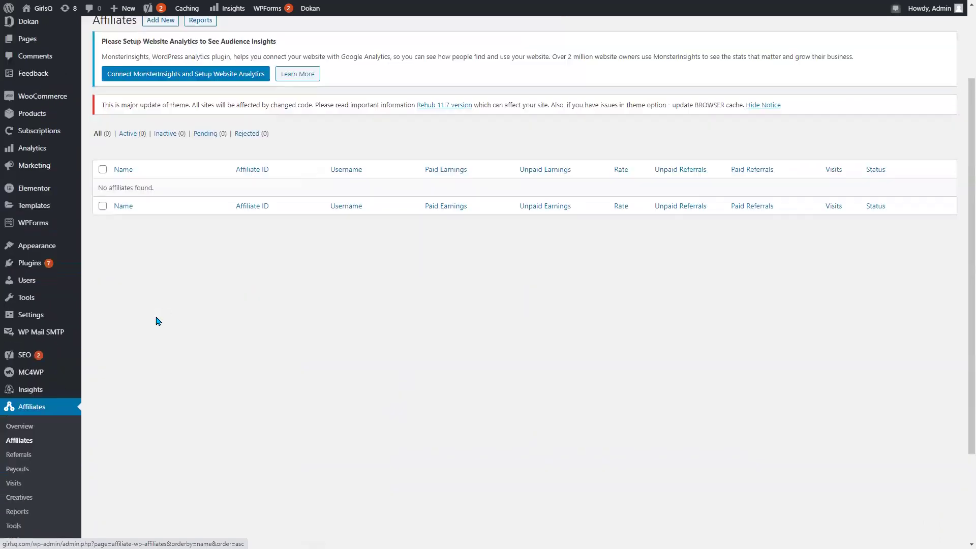
pyautogui.click(20, 456)
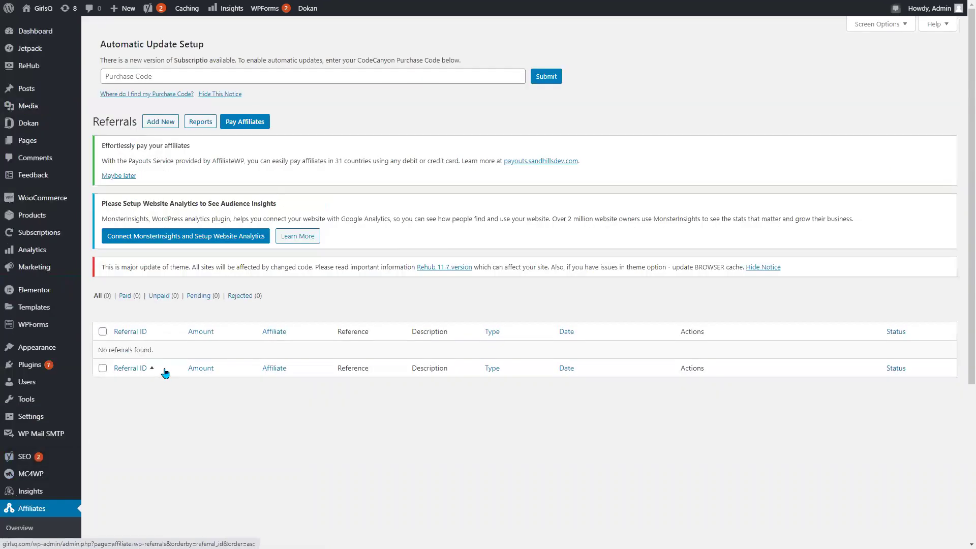
pyautogui.scroll(-3, 41, 357)
pyautogui.click(18, 368)
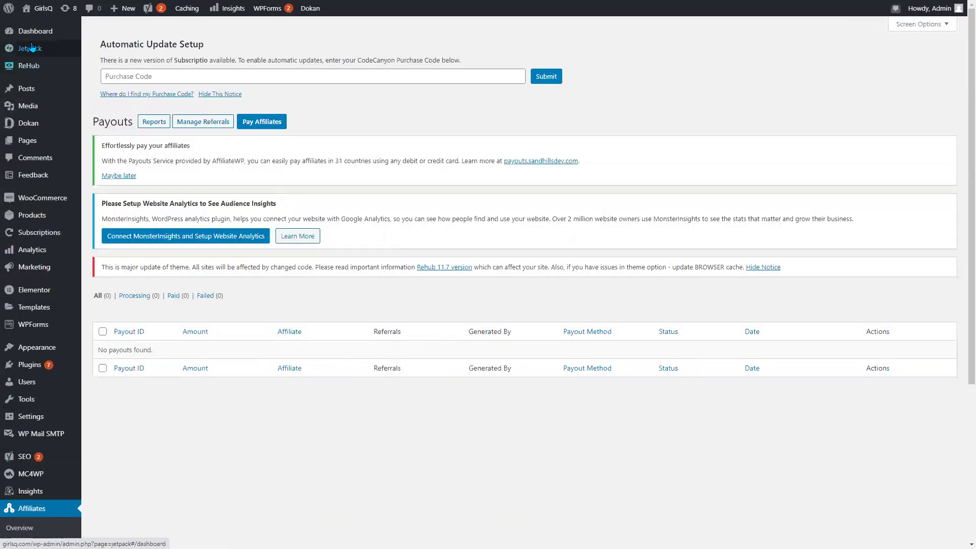
# Open the editor for a new WordPress page in a separate browser tab
pyautogui.moveTo(31, 142)
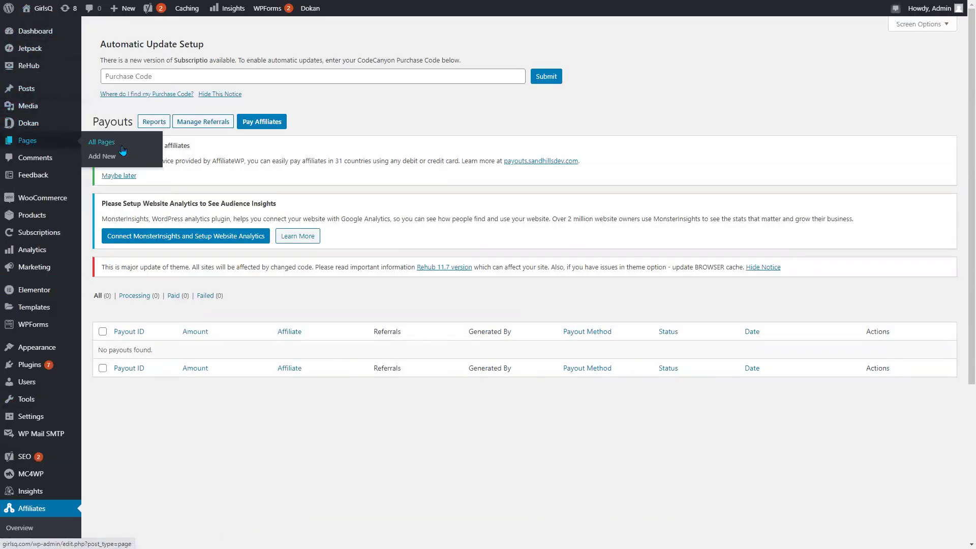
pyautogui.rightClick(105, 159)
pyautogui.click(142, 163)
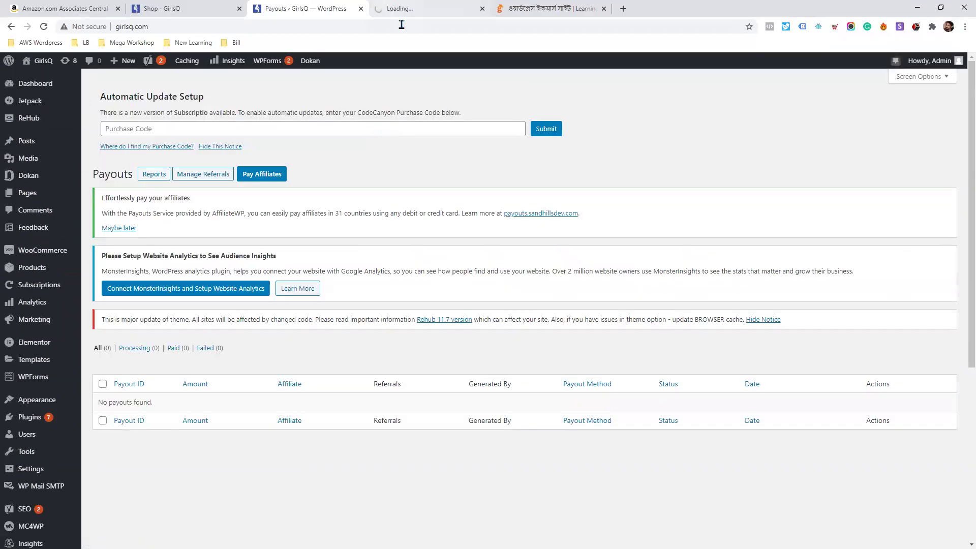
pyautogui.click(407, 7)
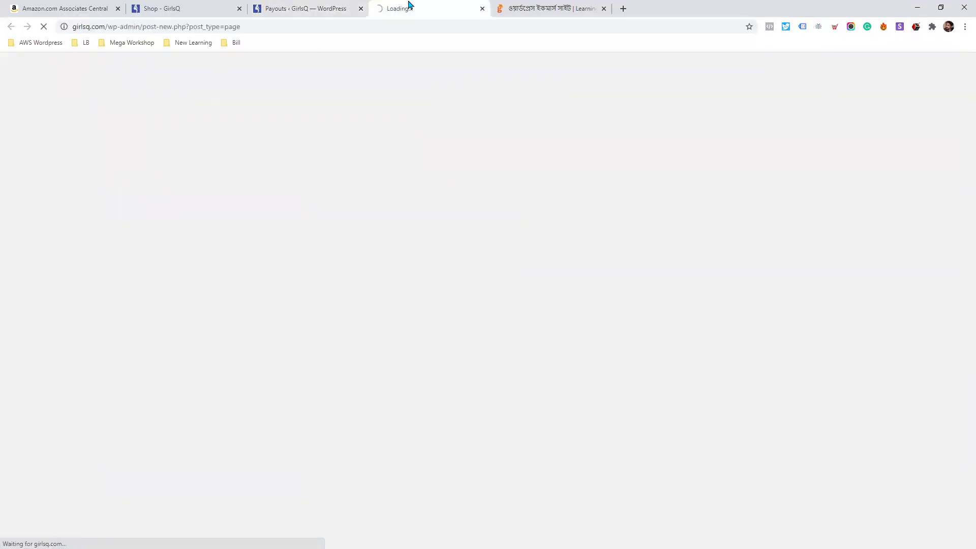
pyautogui.press('F11')
pyautogui.press('F11')
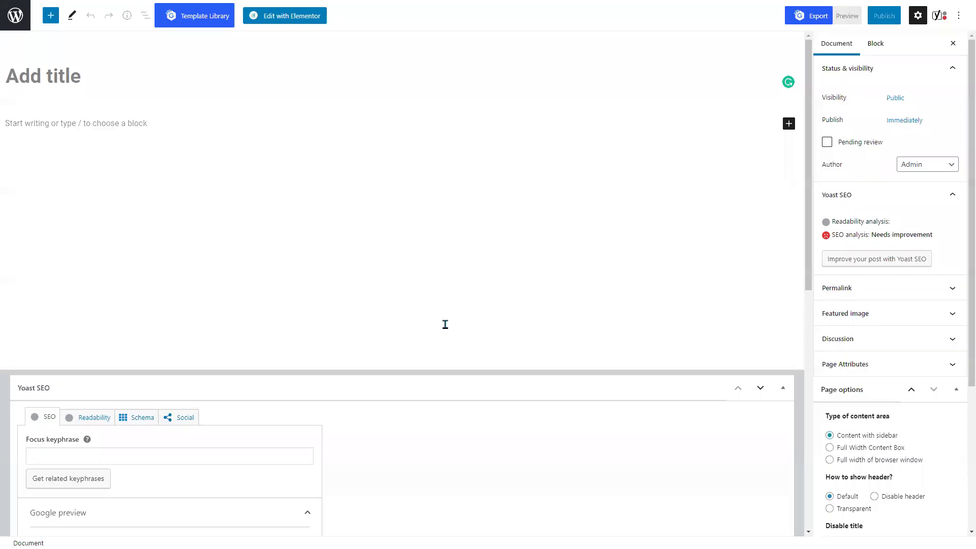
# Title the new page "এফিলিয়েট প্রোগ্রাম"
pyautogui.click(80, 83)
pyautogui.write('ef')
pyautogui.press('BackSpace')
pyautogui.press('BackSpace')
pyautogui.press('F11')
pyautogui.write('এ')
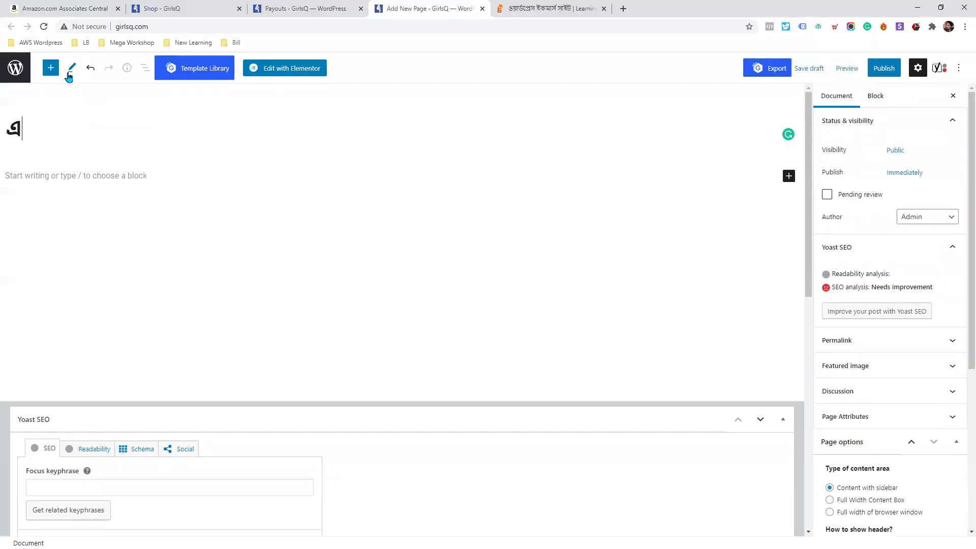
pyautogui.press('F11')
pyautogui.write('ফিল')
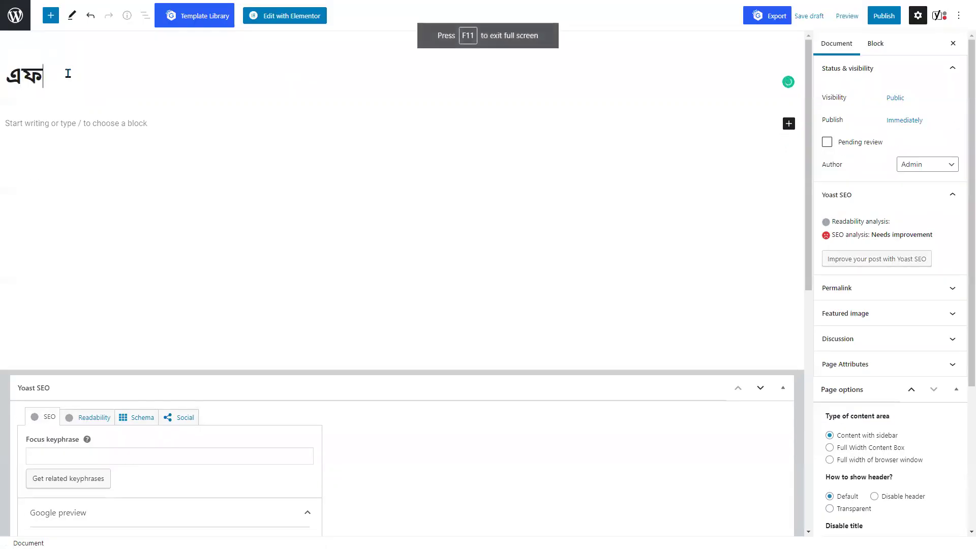
pyautogui.write('িয়েট প্রোগ')
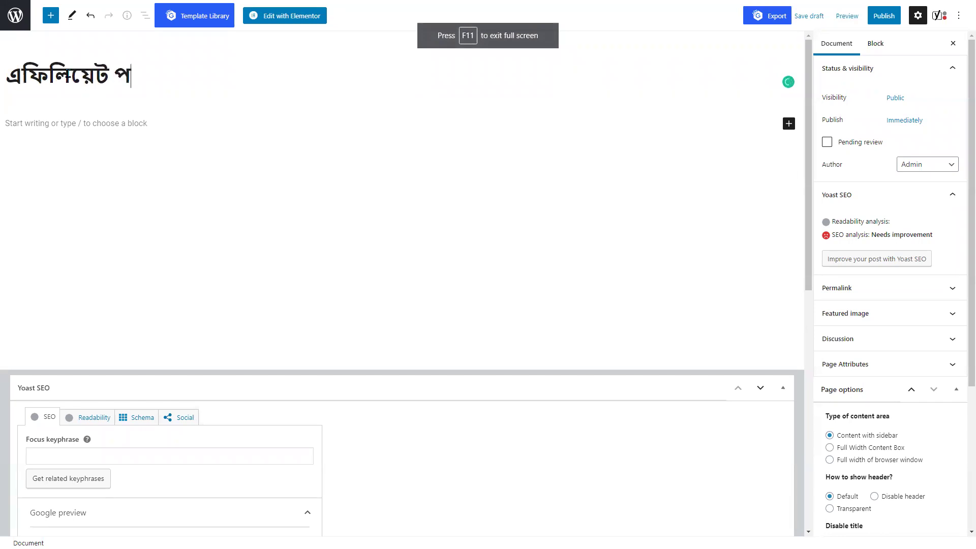
pyautogui.write('্রাম')
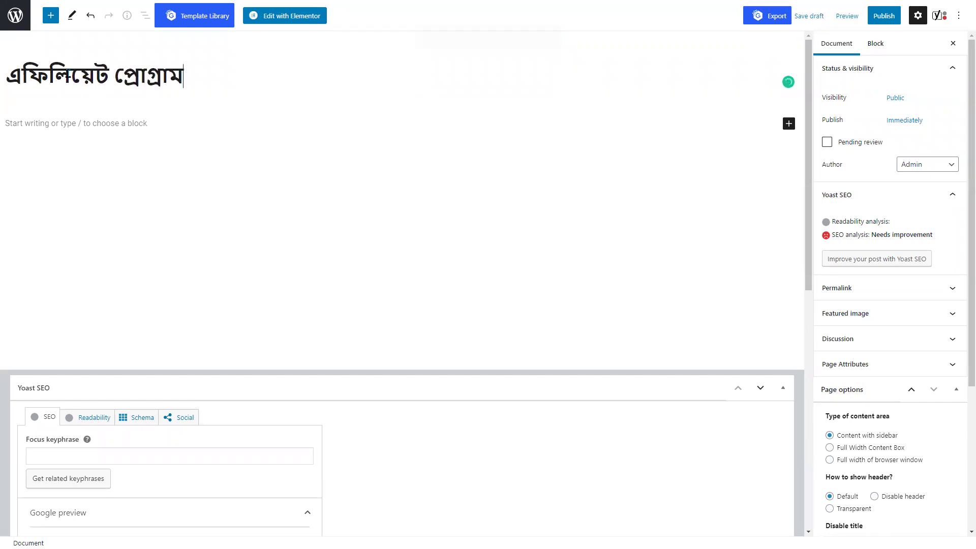
# Start the page's first paragraph with "আমাদের প্রোগ্রামে জয়েন করে আপনি প্রোডাক্ট রিকমান্ডেশনে ১০% কমিশন পেতে পারেন!"
pyautogui.click(68, 127)
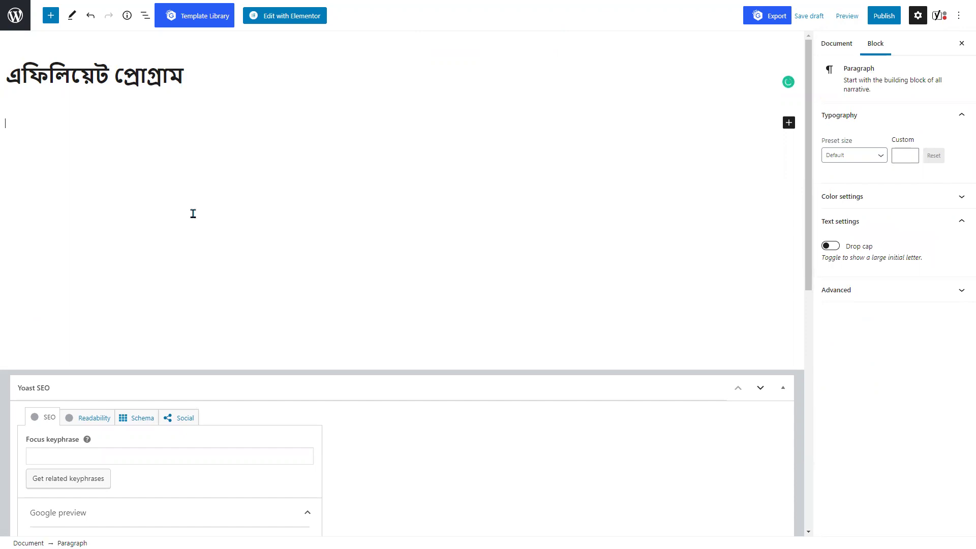
pyautogui.click(66, 134)
pyautogui.click(68, 127)
pyautogui.write('আমারে')
pyautogui.press('BackSpace')
pyautogui.press('BackSpace')
pyautogui.write('দের প্রোগ্রামে ')
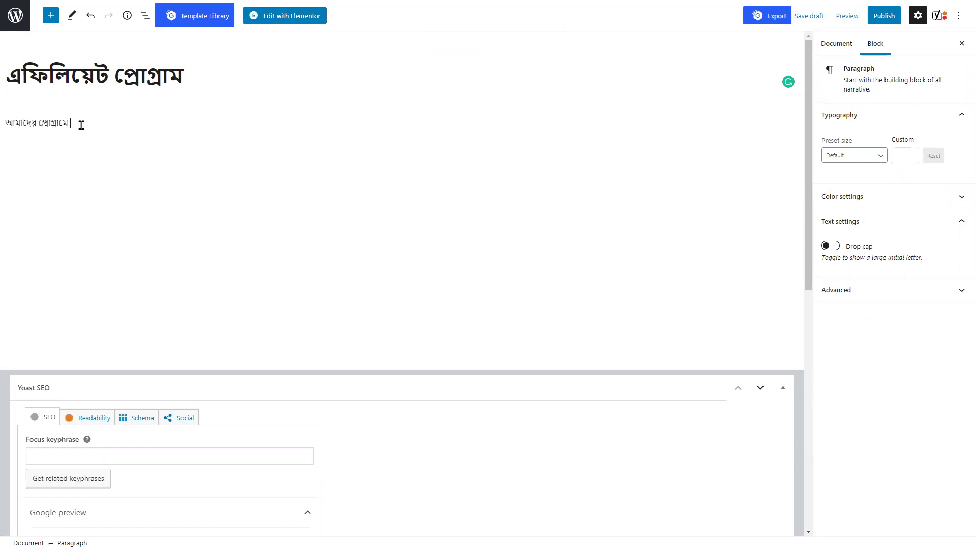
pyautogui.write('জন্য করে আপনি প্রোডাক্ট রিক')
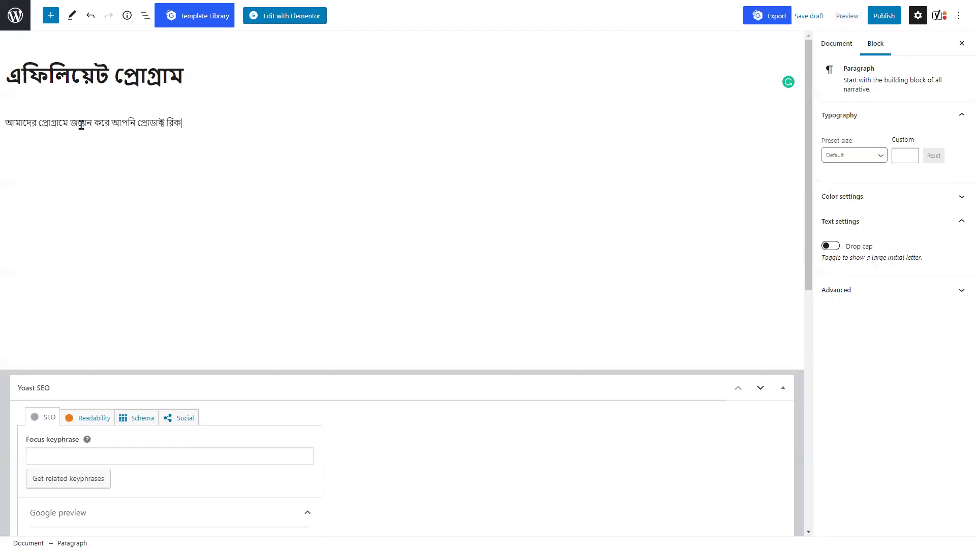
pyautogui.press('BackSpace')
pyautogui.press('BackSpace')
pyautogui.write('ম')
pyautogui.write('ন্ডেশনে ১০% কমিশ')
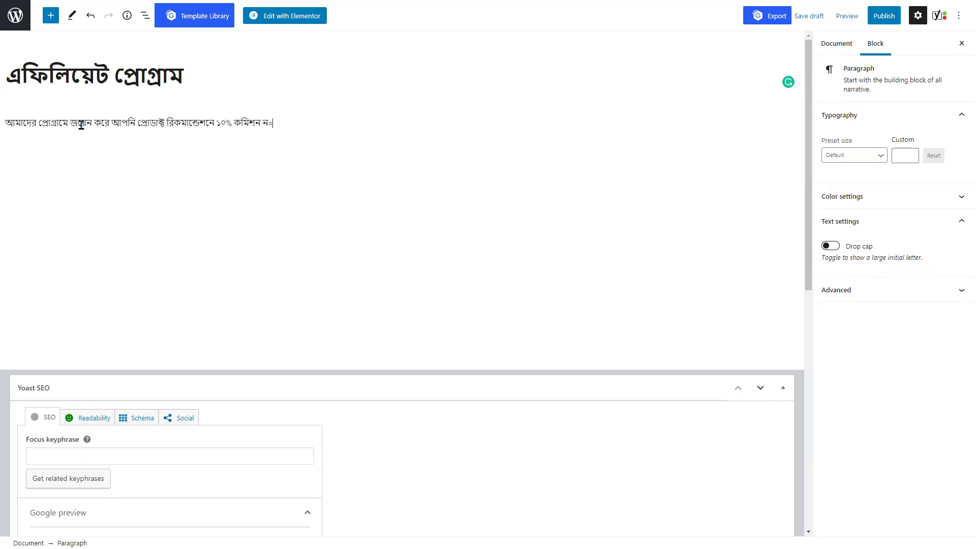
pyautogui.write('ন পেতে পারে')
pyautogui.write('ন। এখ')
# Finish the paragraph with "এখনই জয়েন করুন আমাদের এফিলিয়েট প্রোগ্রামে!" and start a new block below it
pyautogui.write('নই জয়ে')
pyautogui.write('ন করুন ')
pyautogui.write('আমাদের এফিল')
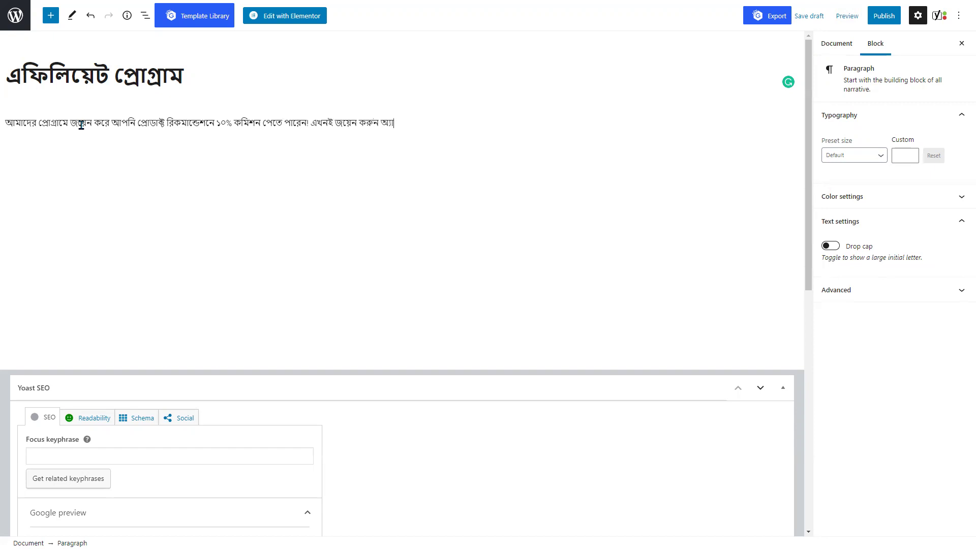
pyautogui.write('িএয়ট')
pyautogui.write('ইয়েট')
pyautogui.press('BackSpace')
pyautogui.press('BackSpace')
pyautogui.press('BackSpace')
pyautogui.write('ইয়েট')
pyautogui.press('BackSpace')
pyautogui.write('প্রোগ্রামে')
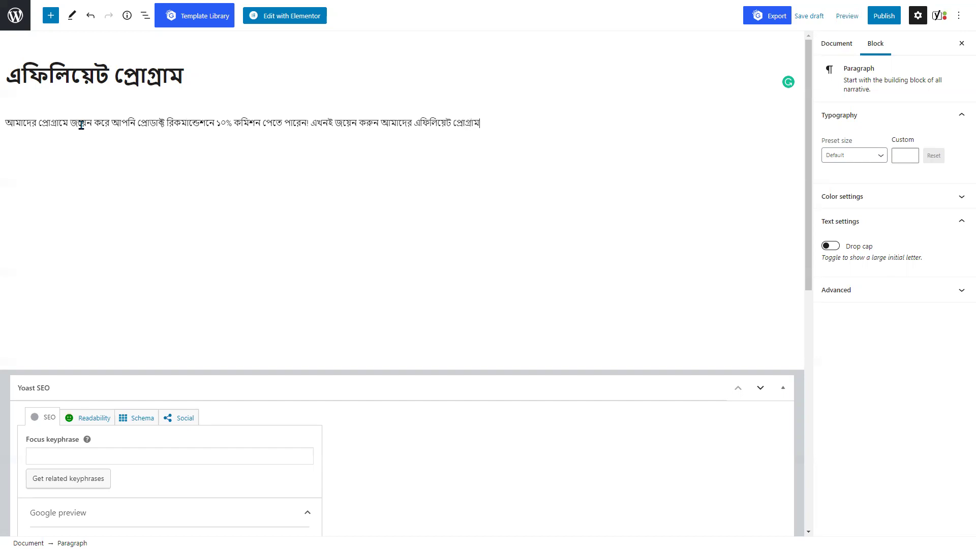
pyautogui.write('!')
pyautogui.press('Return')
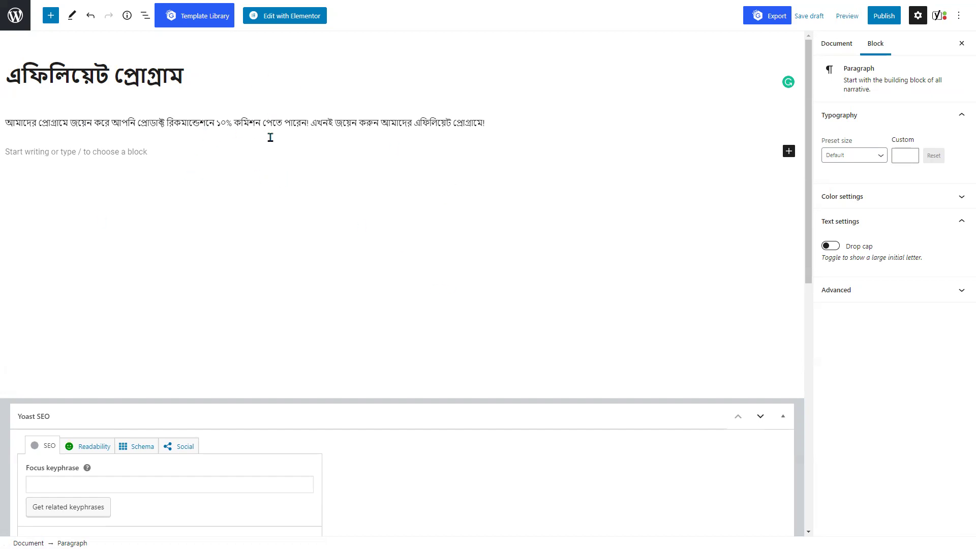
# Insert the [affiliate_area_graphs] shortcode below the paragraph and publish the page
pyautogui.click(357, 154)
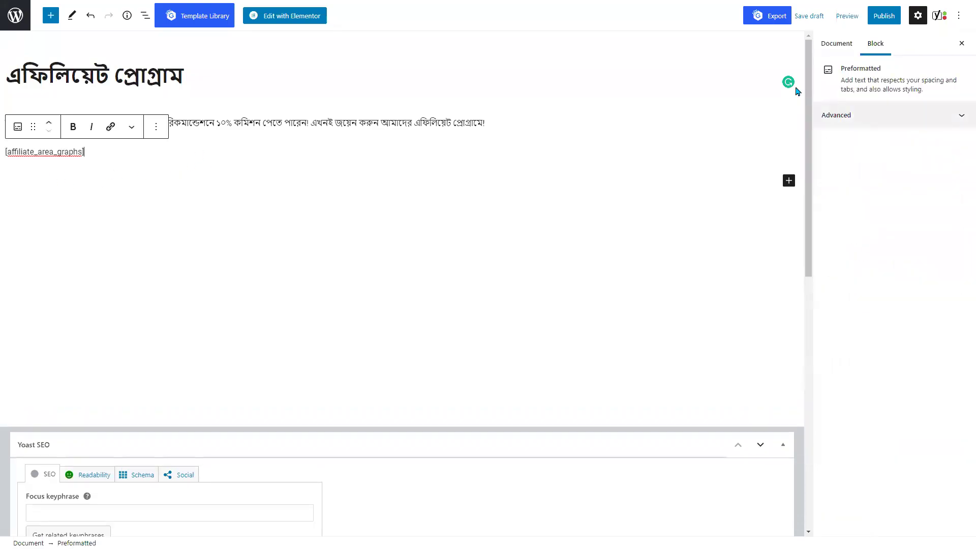
pyautogui.click(884, 16)
pyautogui.click(861, 61)
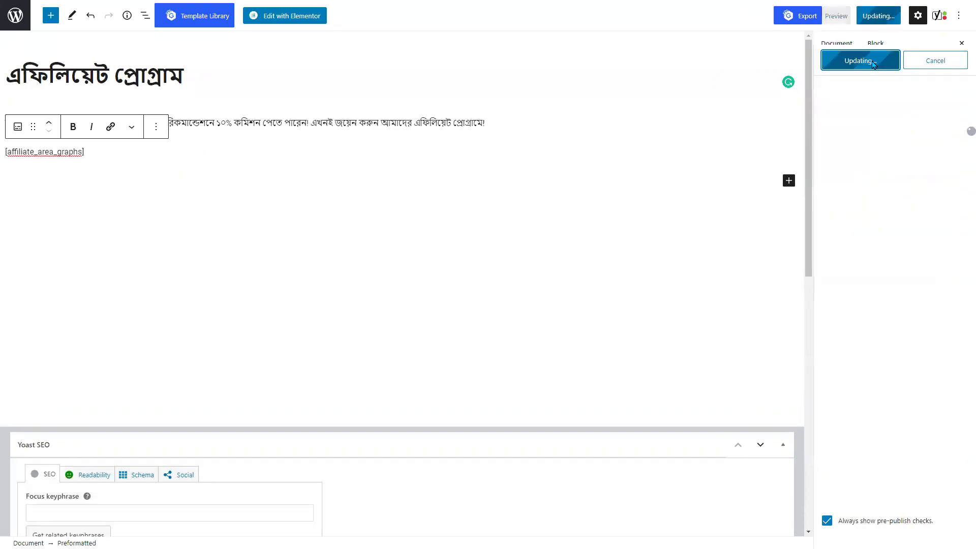
pyautogui.click(214, 80)
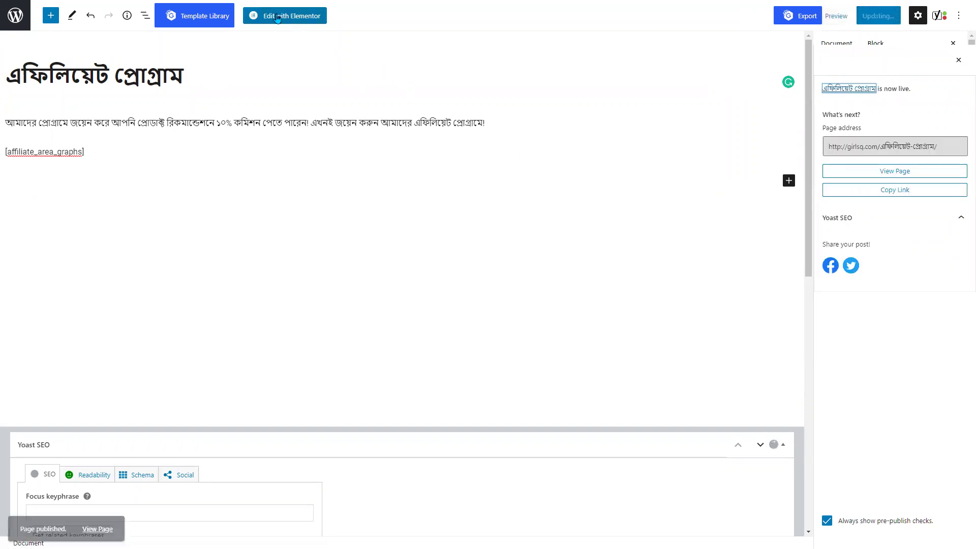
# View the published affiliate program page and check how its shortcode is displayed
pyautogui.click(886, 171)
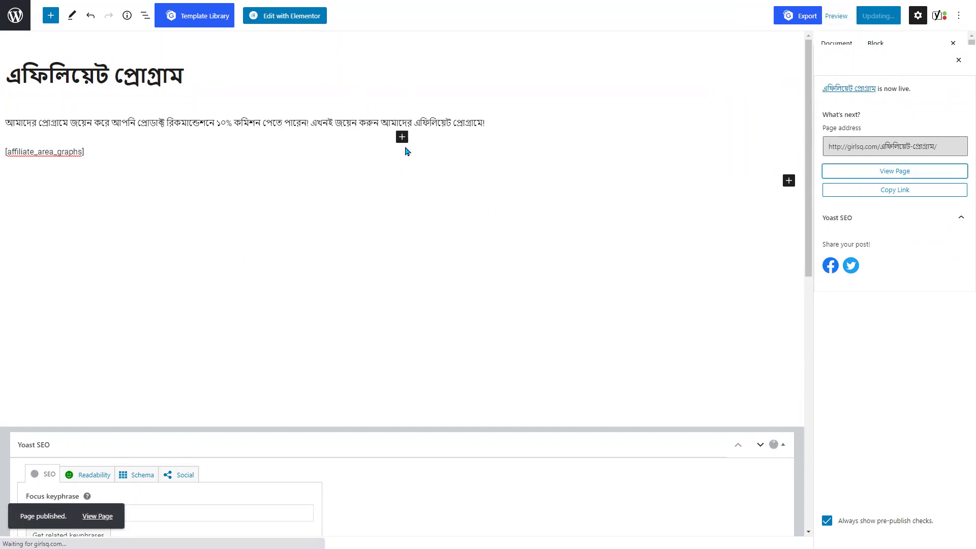
pyautogui.moveTo(219, 189); pyautogui.dragTo(107, 193)
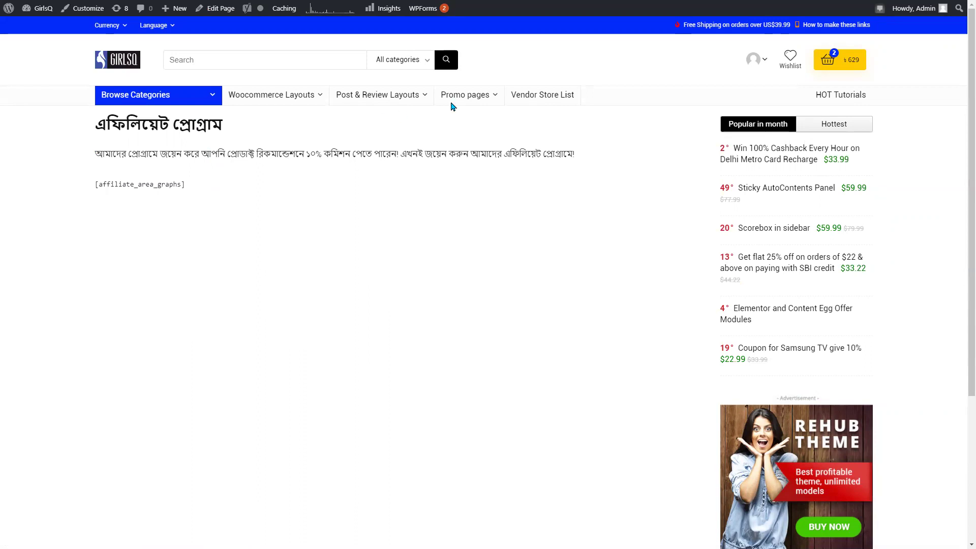
pyautogui.rightClick(588, 66)
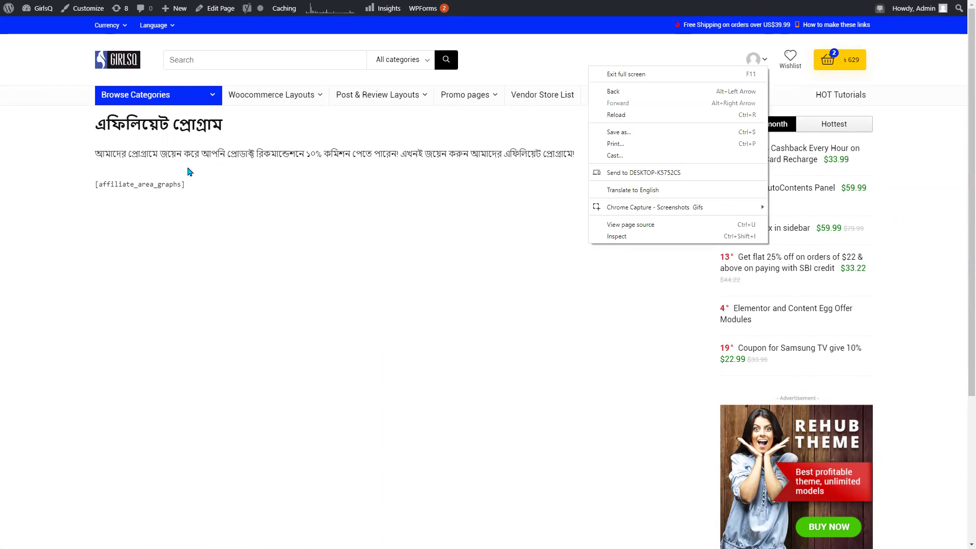
pyautogui.moveTo(196, 197); pyautogui.dragTo(136, 188)
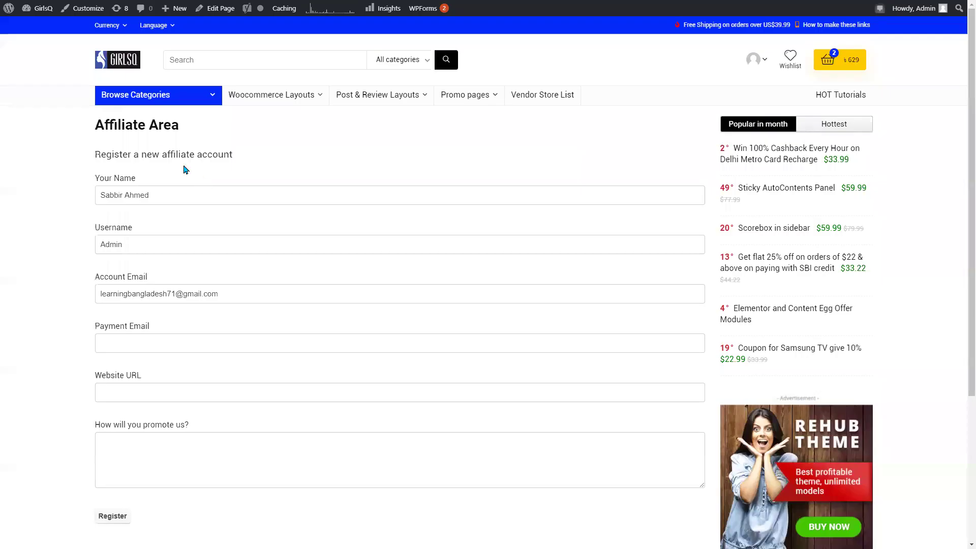
# Examine the Affiliate Area page's title, its /affiliate-area/ address and the fields of its registration form
pyautogui.moveTo(104, 132); pyautogui.dragTo(191, 131)
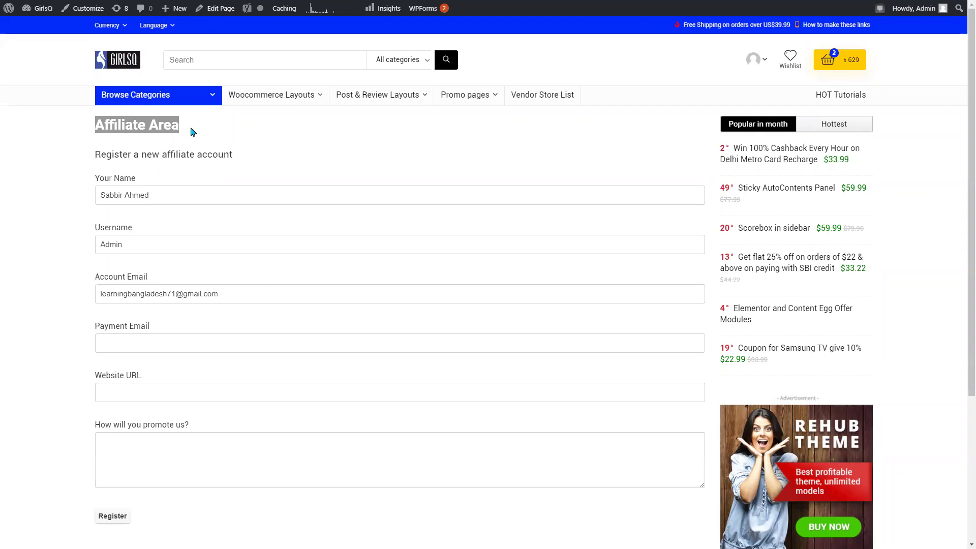
pyautogui.click(192, 133)
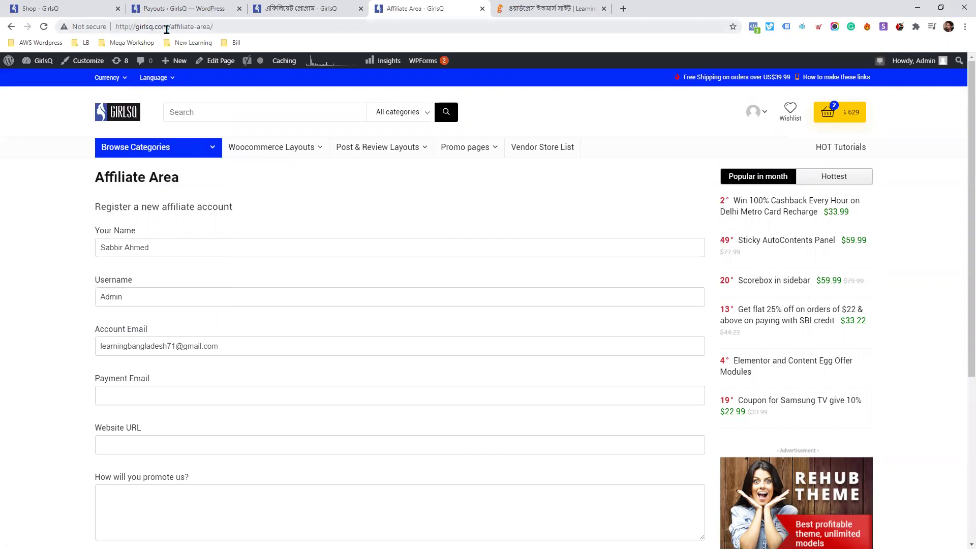
pyautogui.moveTo(168, 26); pyautogui.dragTo(220, 27)
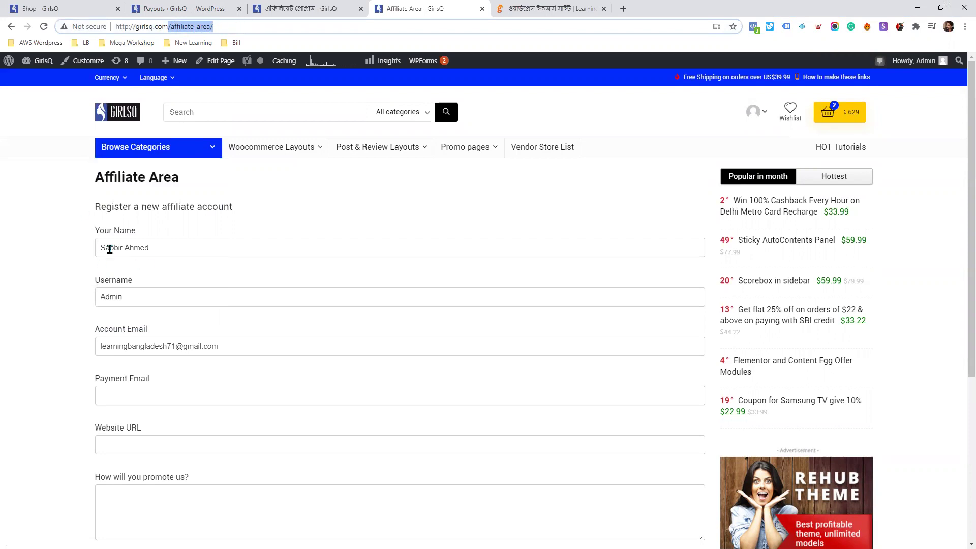
pyautogui.scroll(-3, 110, 249)
pyautogui.scroll(3, 137, 251)
pyautogui.click(156, 249)
pyautogui.scroll(-1, 133, 300)
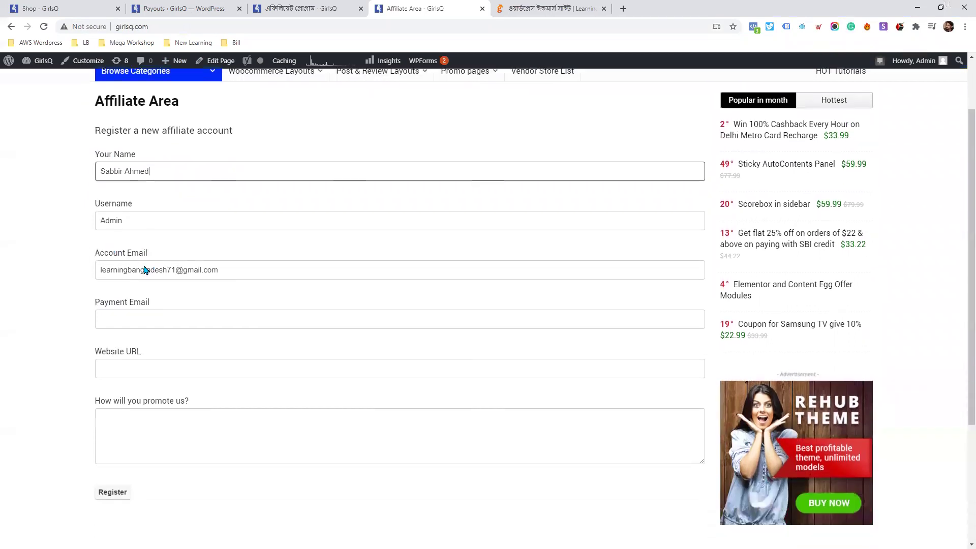
pyautogui.scroll(-2, 145, 269)
pyautogui.scroll(4, 154, 100)
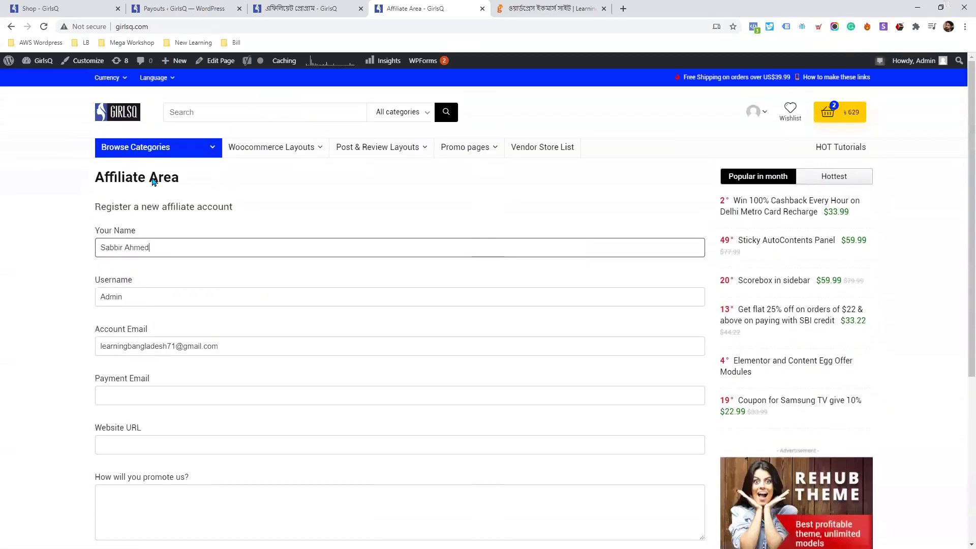
pyautogui.scroll(-2, 175, 288)
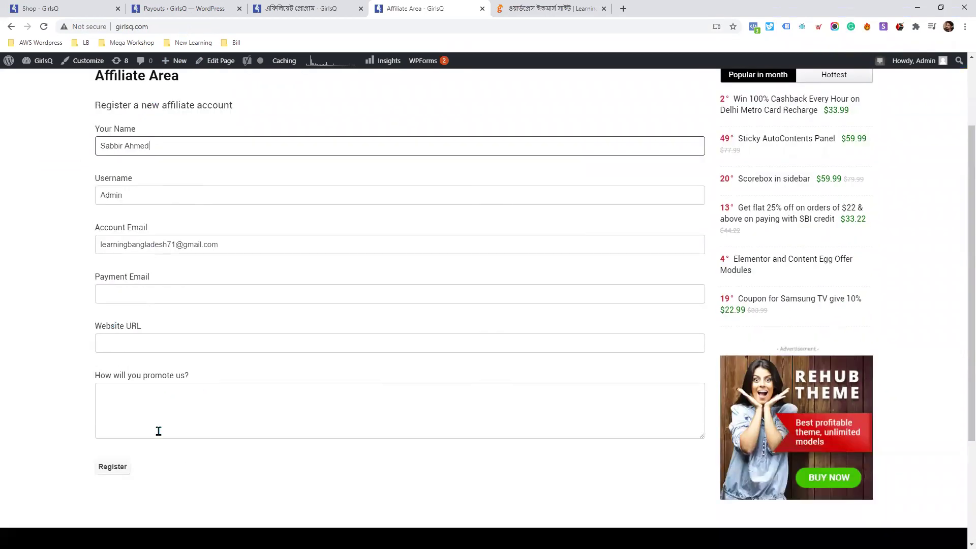
# Fill in the payment email and the website URL in the affiliate registration form using the saved suggestions
pyautogui.click(114, 469)
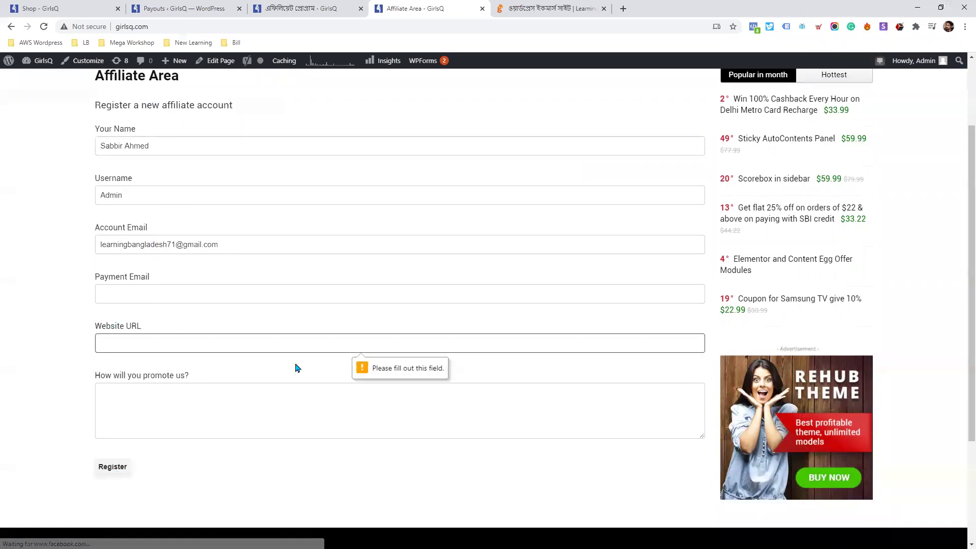
pyautogui.click(131, 342)
pyautogui.scroll(-1, 142, 244)
pyautogui.click(134, 246)
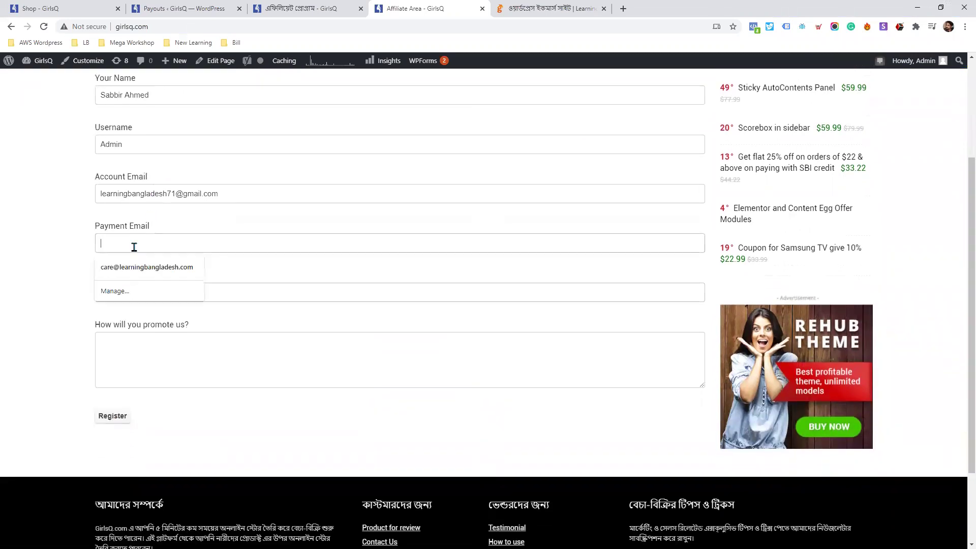
pyautogui.click(144, 268)
pyautogui.click(132, 293)
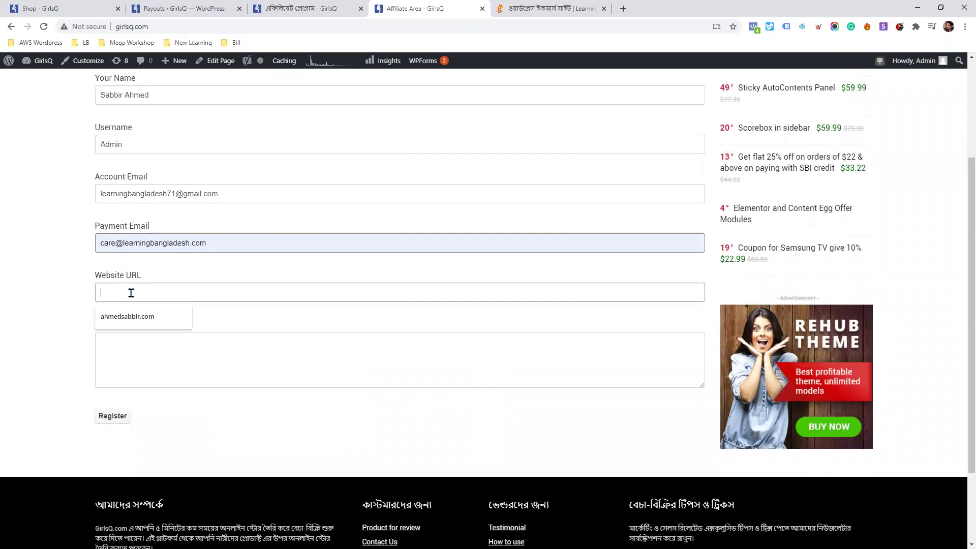
pyautogui.click(141, 323)
# Enter "আমি ব্লগ লিখে প্রোমোট করবো।" as the promotion method and submit the affiliate registration
pyautogui.click(126, 376)
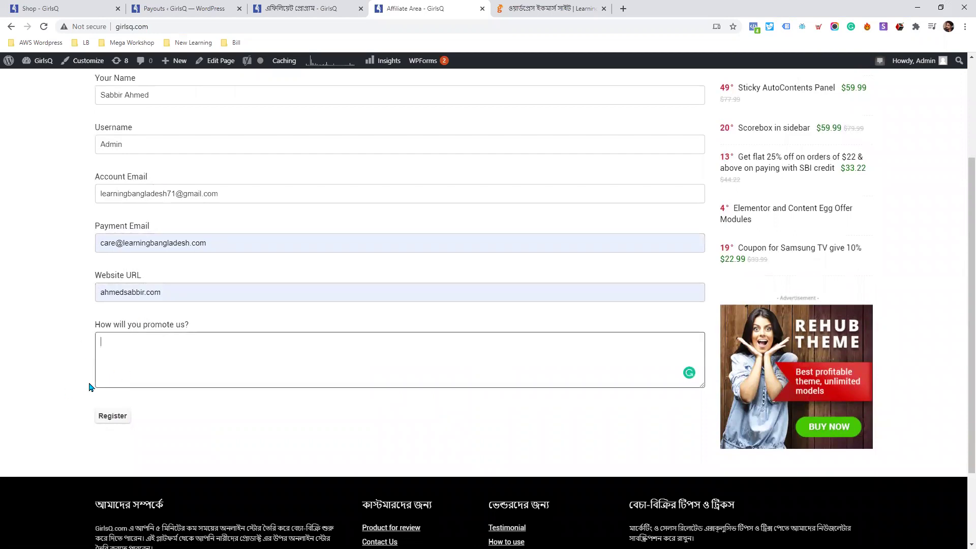
pyautogui.write('আমি ব্লগ লিখে প্রোমোট করবো।')
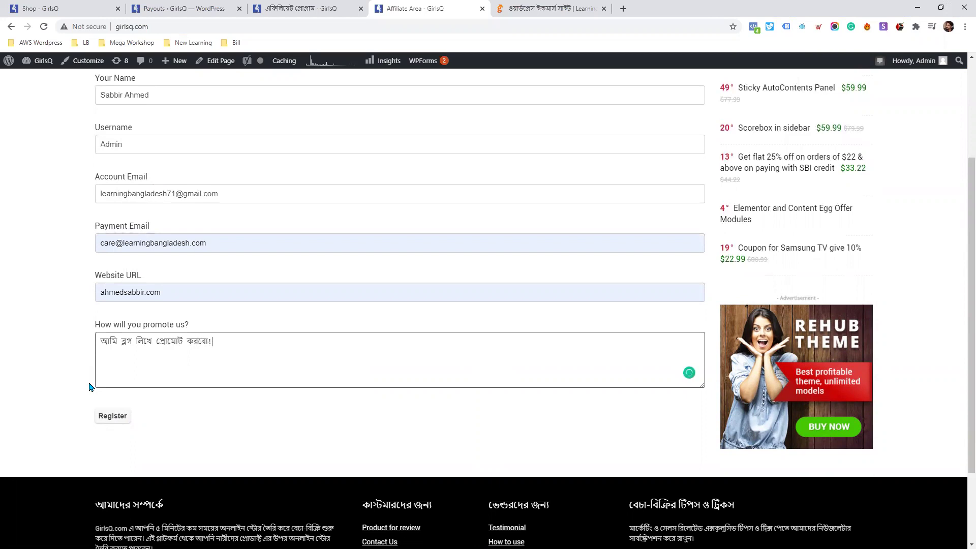
pyautogui.click(111, 416)
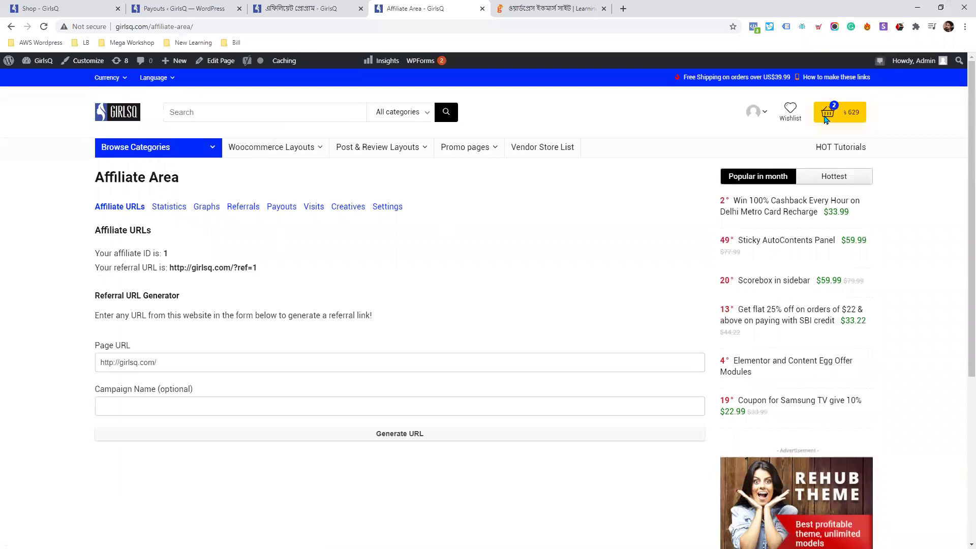
# View the Affiliate Area full screen and highlight the affiliate's referral URL
pyautogui.press('F11')
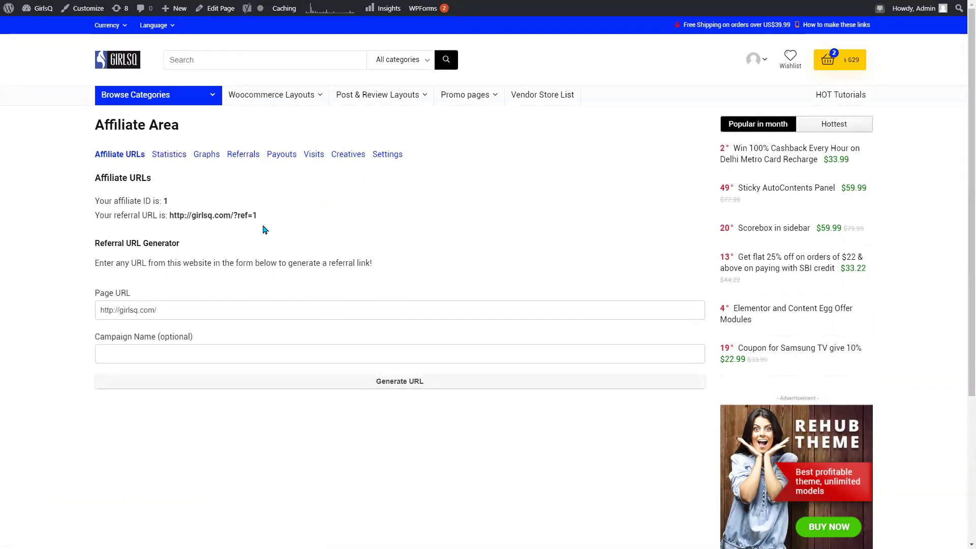
pyautogui.moveTo(263, 216); pyautogui.dragTo(180, 214)
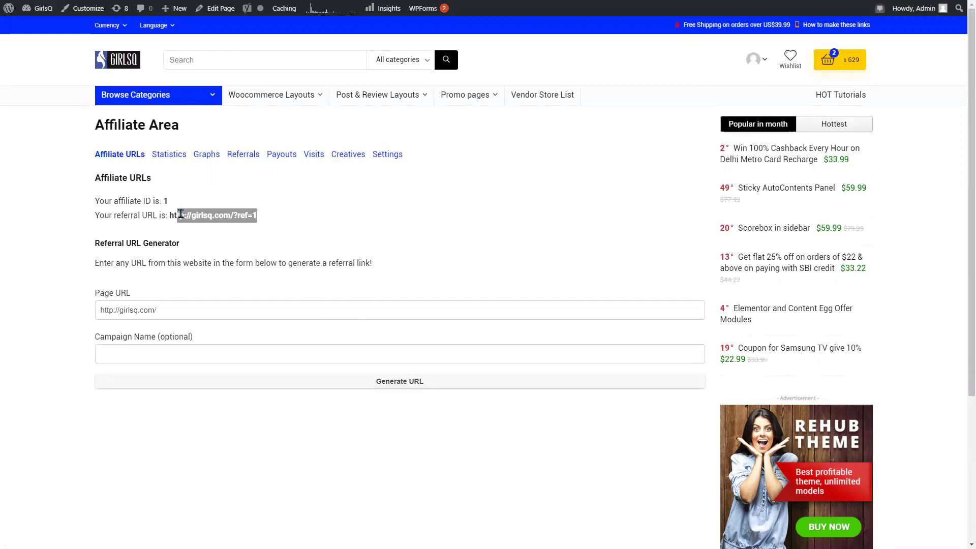
pyautogui.click(244, 218)
pyautogui.moveTo(256, 215); pyautogui.dragTo(171, 215)
pyautogui.click(268, 216)
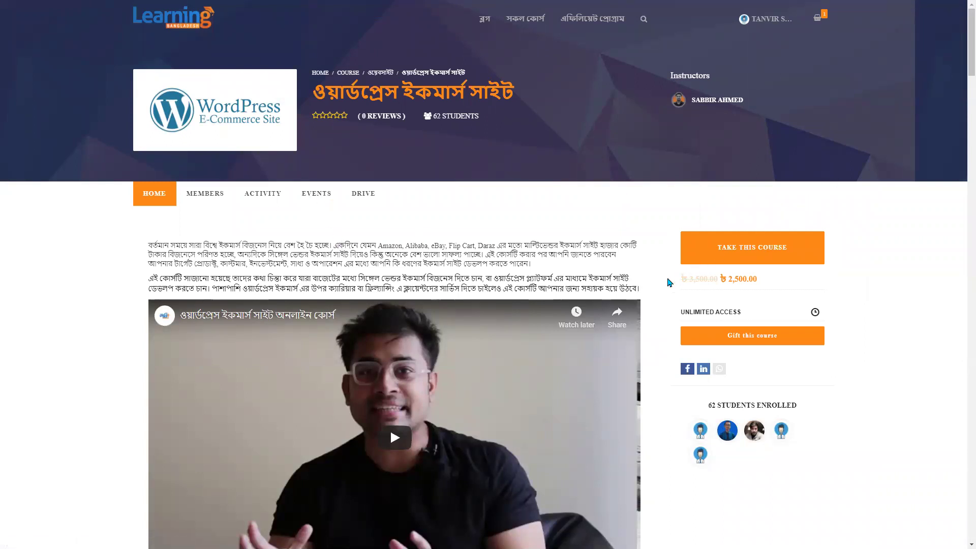
# Look over the introduction and video of the WordPress e-commerce course page, ending back at its heading
pyautogui.scroll(-2, 568, 248)
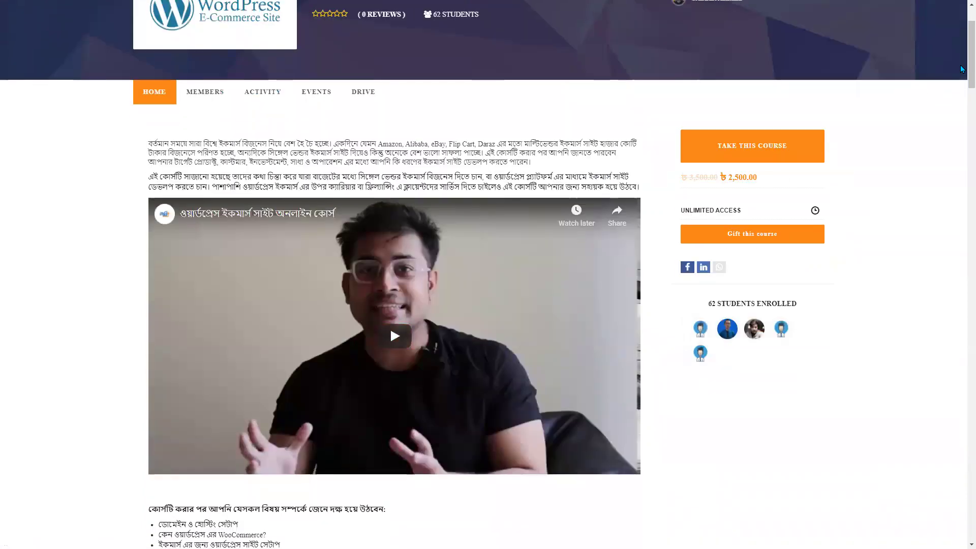
pyautogui.moveTo(962, 89); pyautogui.dragTo(961, 51)
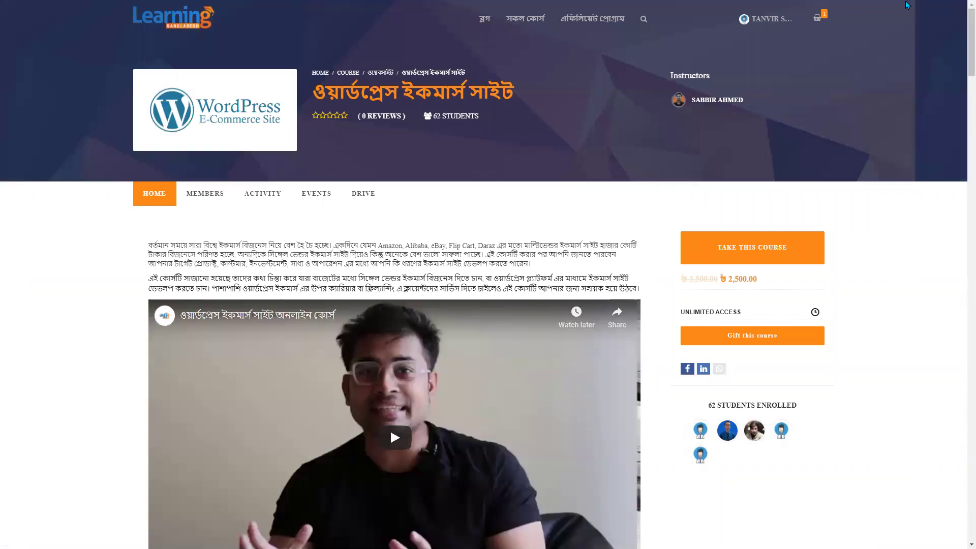